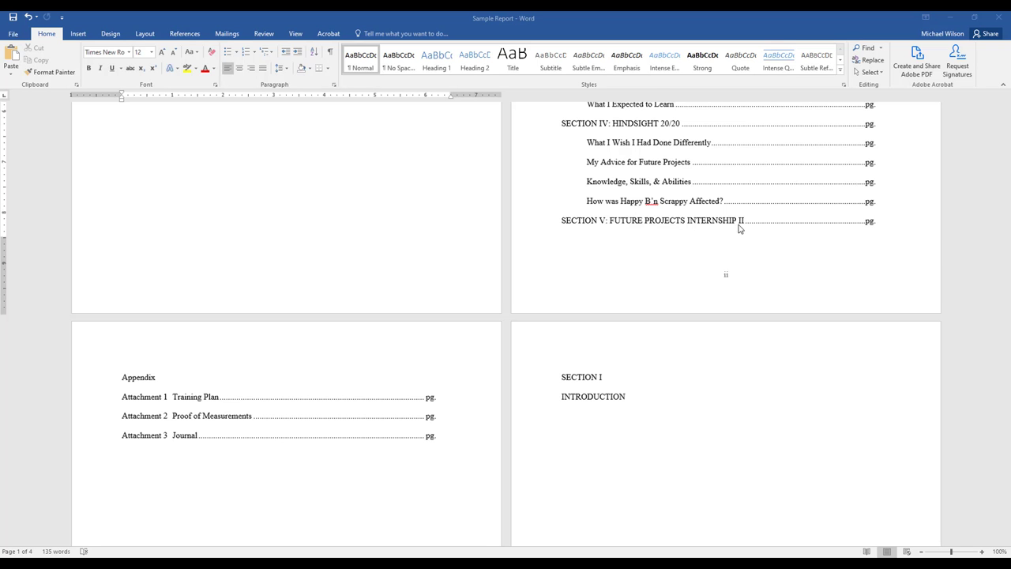
Center the "Cover Page" placeholder text on the first page of the report.
scroll(703, 229, "up", 1)
scroll(691, 229, "up", 3)
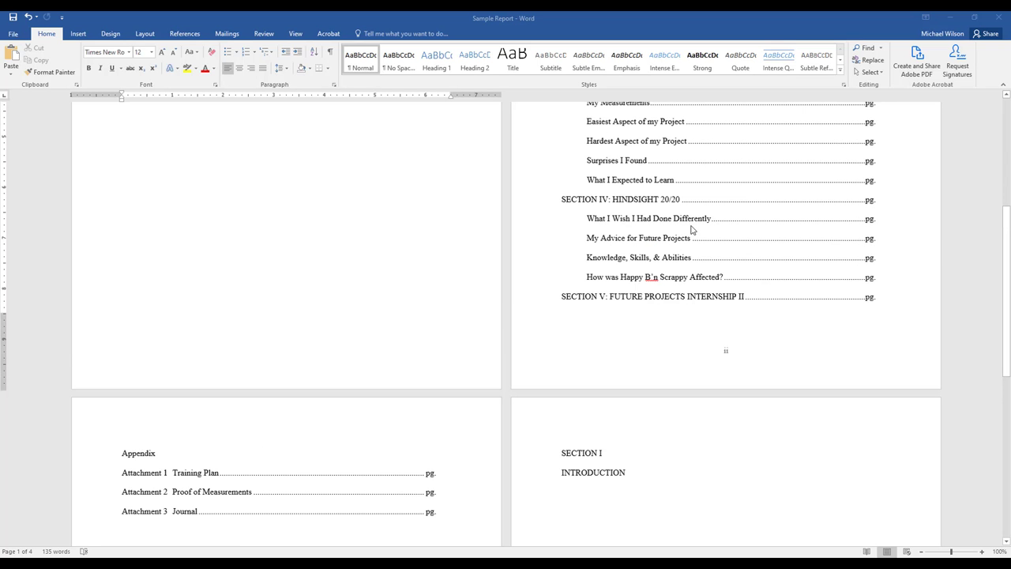
scroll(690, 229, "up", 3)
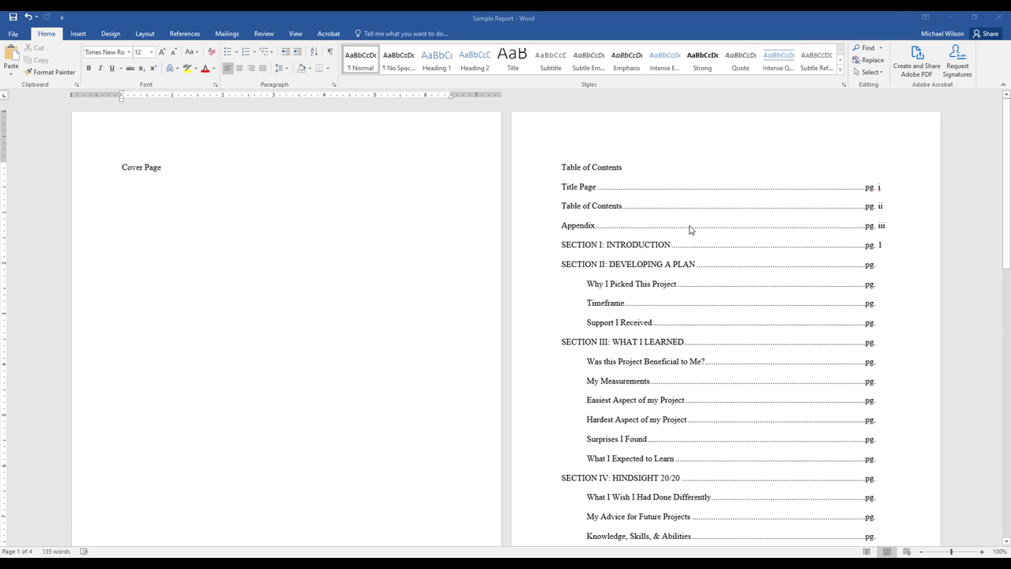
left_click(161, 169)
key("shift+Home")
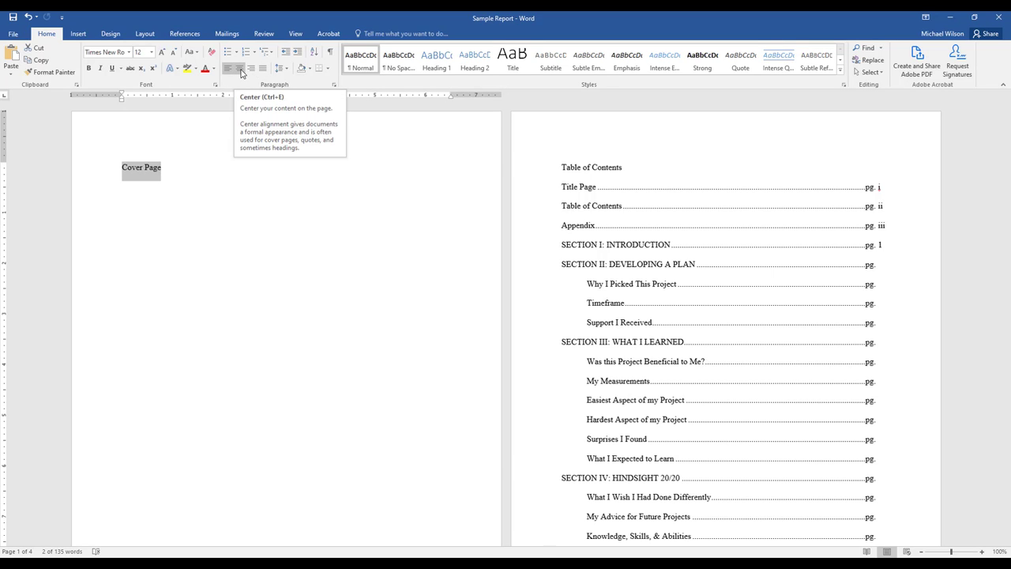
left_click(242, 73)
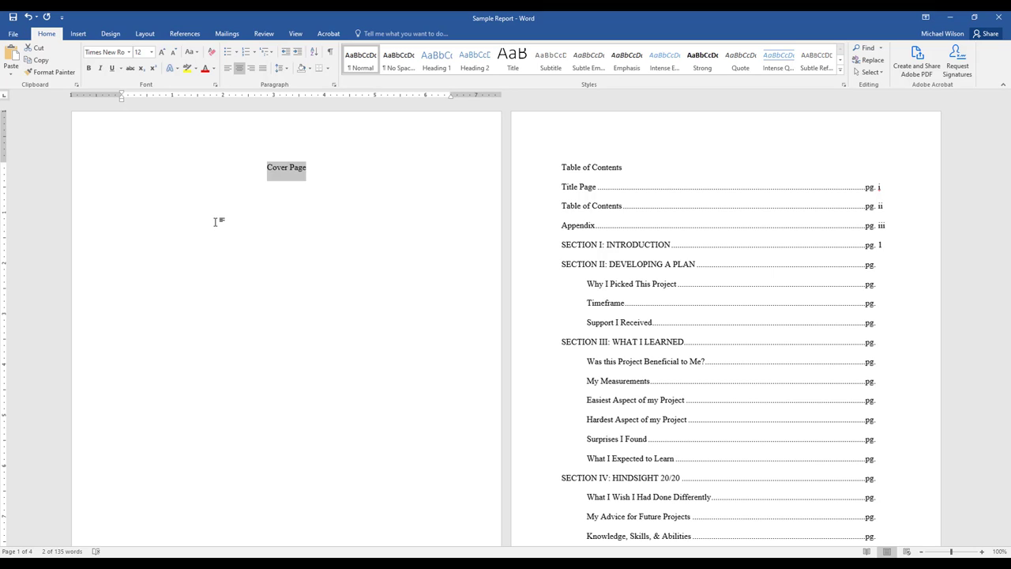
Replace the cover page placeholder with "Happy B'n Scrappy" and add "Waco, Texas" on the line below.
type("Happy B")
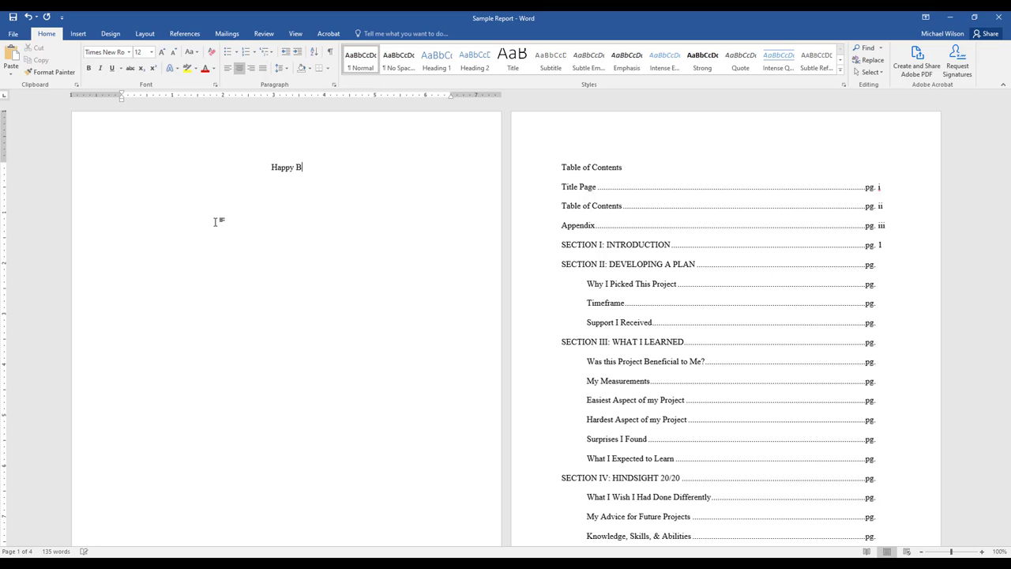
type("'nd")
key("BackSpace")
key("BackSpace")
type("n Scrappy")
key("Return")
type("Waco, Texas")
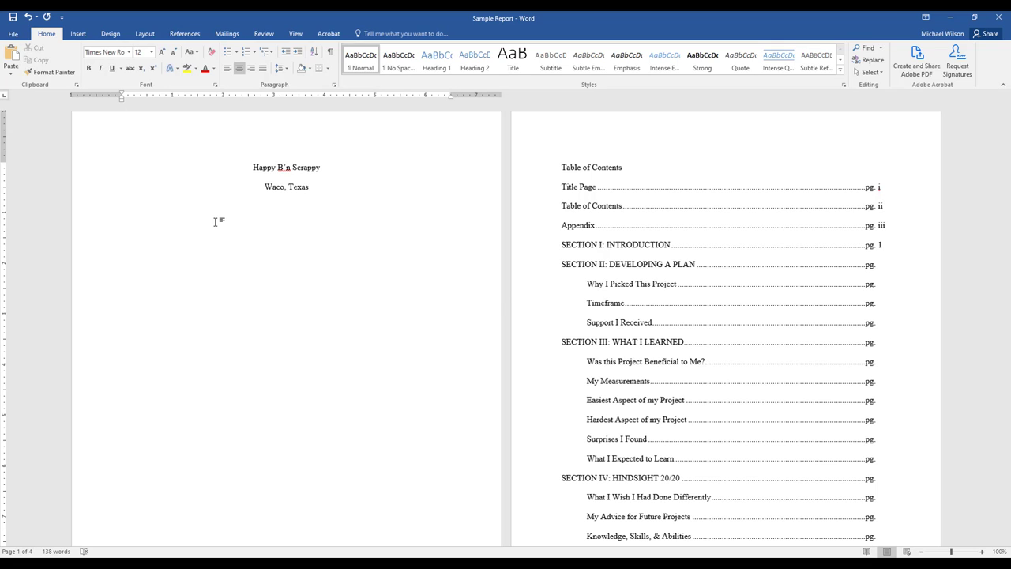
Eight lines below the location, add "By", the author's full name and "November 23, 2020" on separate lines.
key("Return")
key("Return")
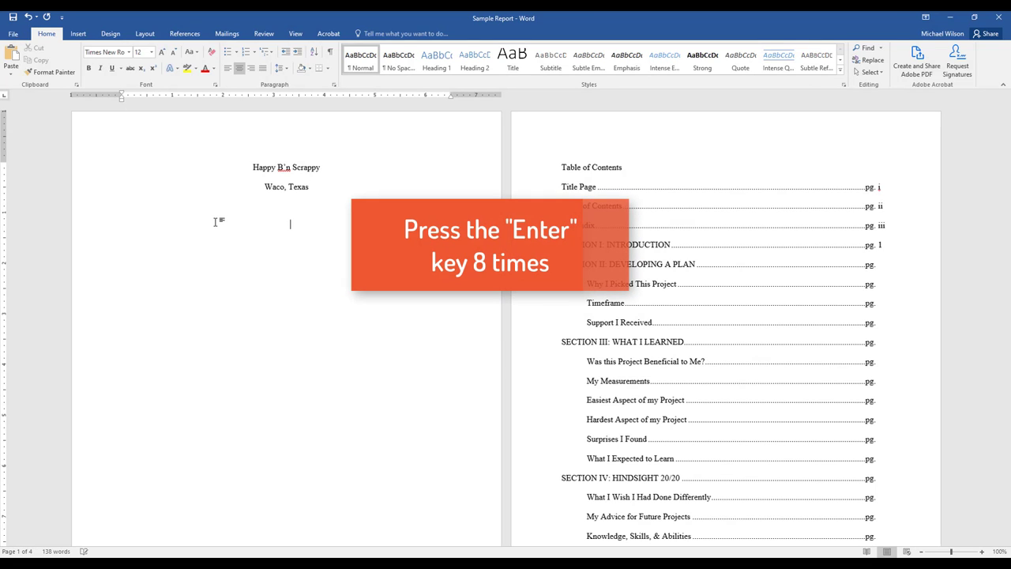
key("Return")
key("Return")
key("Return")
key("Return")
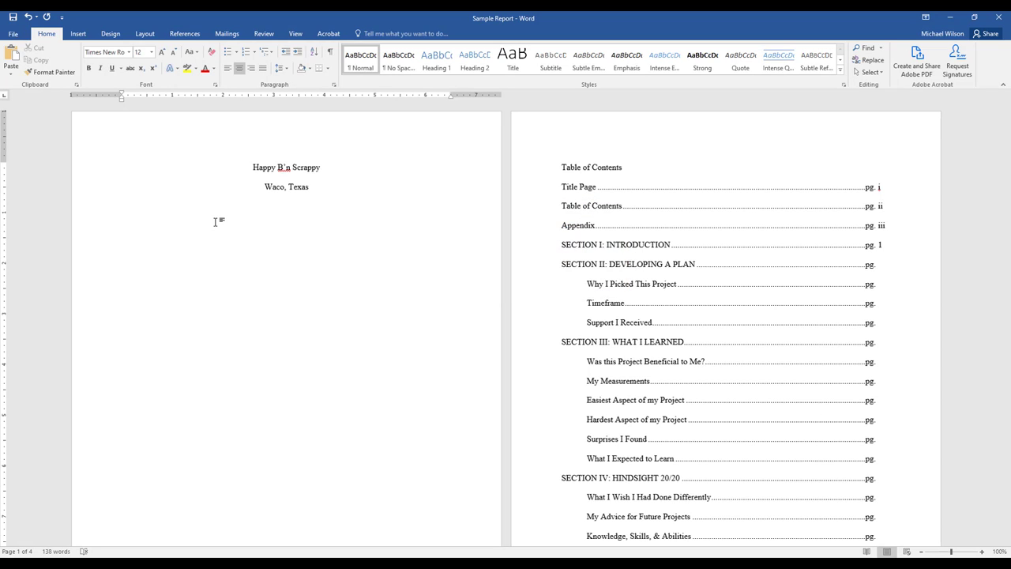
key("Return")
type("By")
key("Return")
key("Return")
type("November 23, 2020")
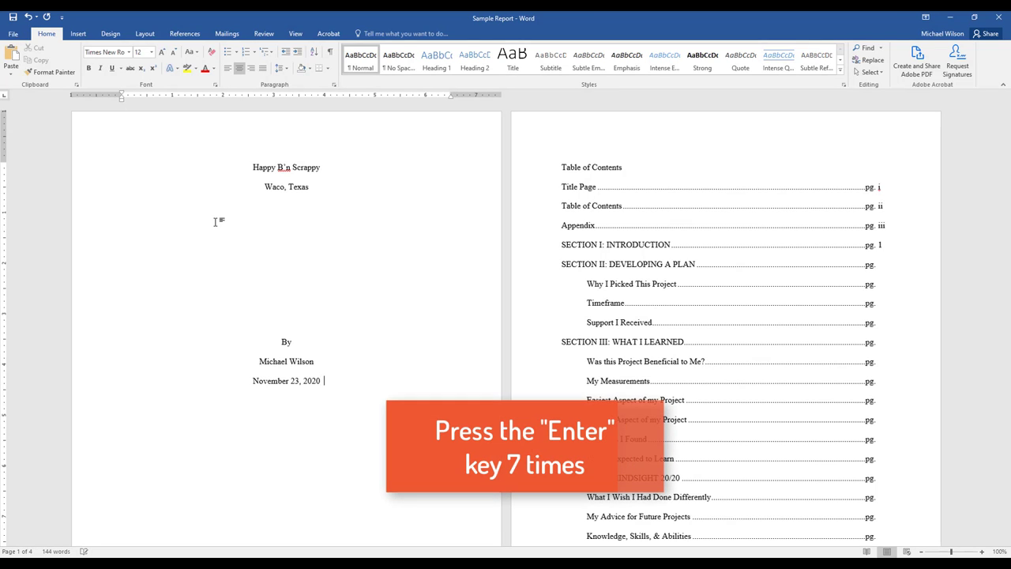
Seven lines below the date, add the line "Submitted in partial performance of the Requirements for".
key("Return")
key("Return")
key("Return")
key("Return")
key("Return")
key("Return")
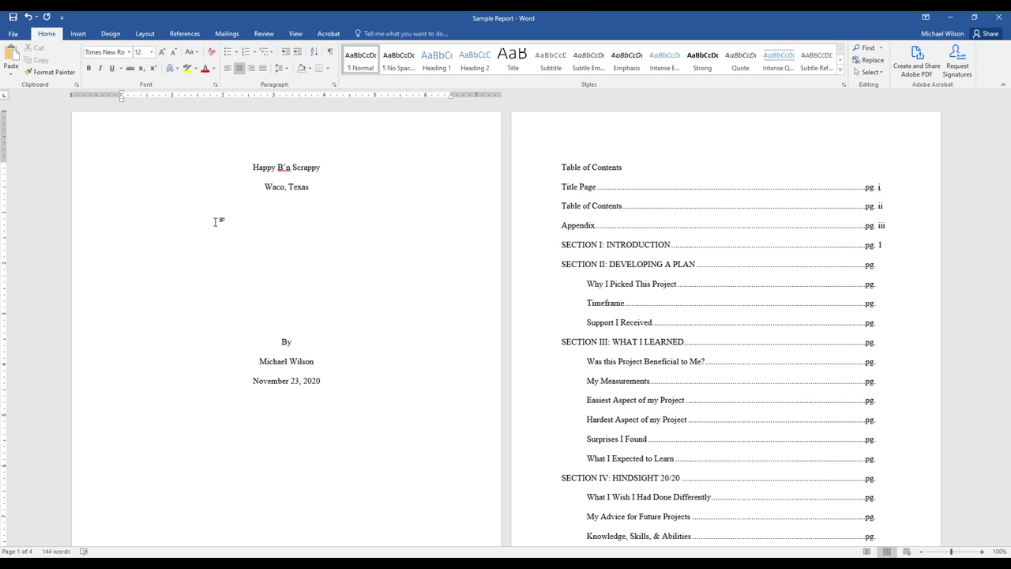
key("Return")
type("Submitted in partial performance of the")
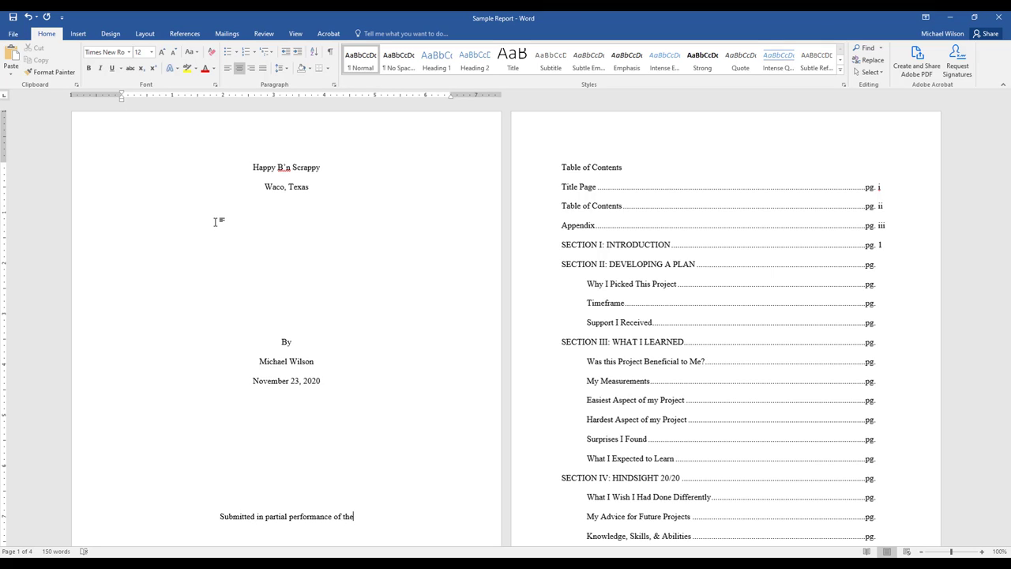
type(" R")
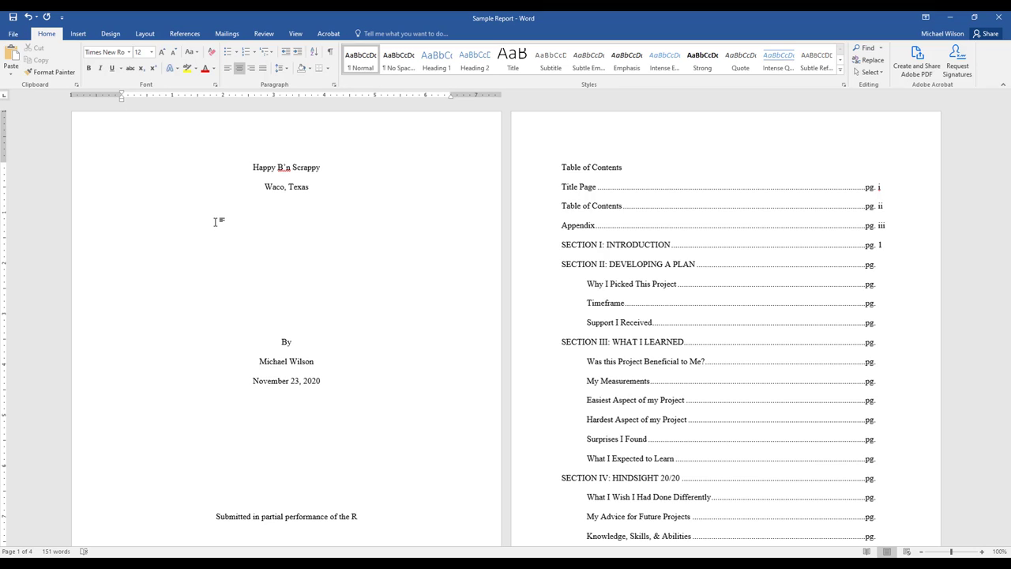
type("equirements")
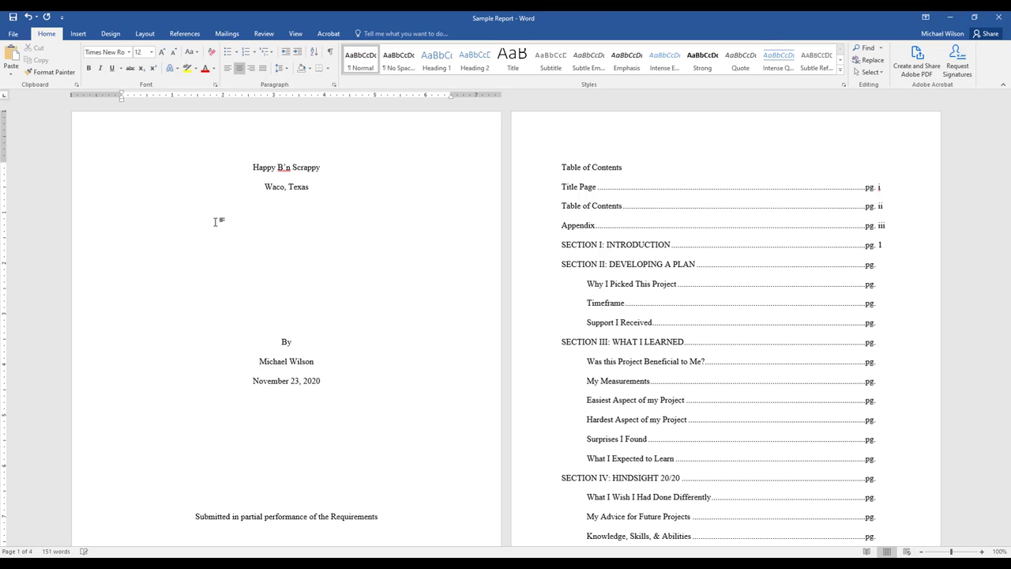
type(" for")
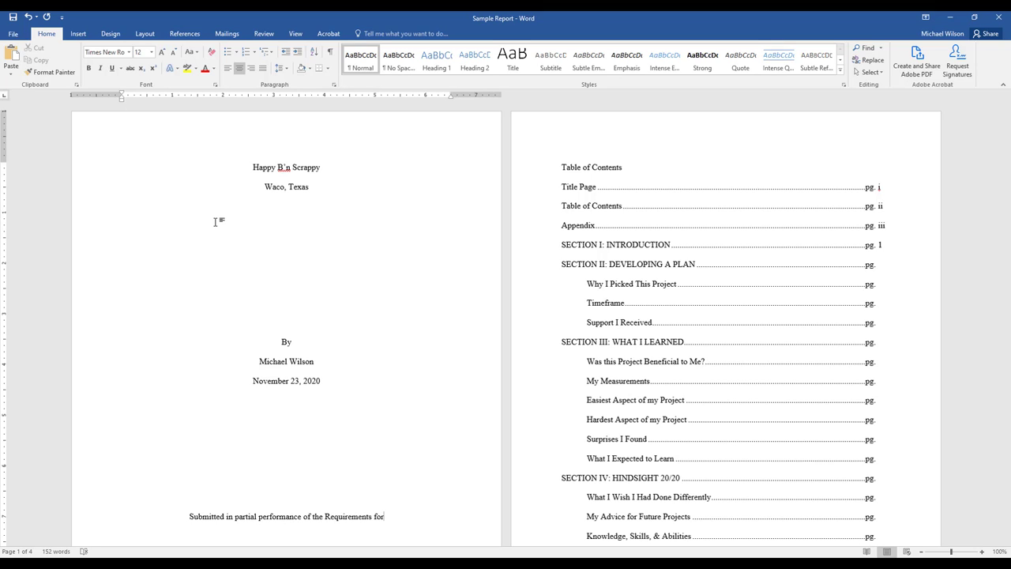
Add "Management Internship I – BMGT 2388" on the line under the submission statement.
key("Return")
type("Management Internship I - BMG")
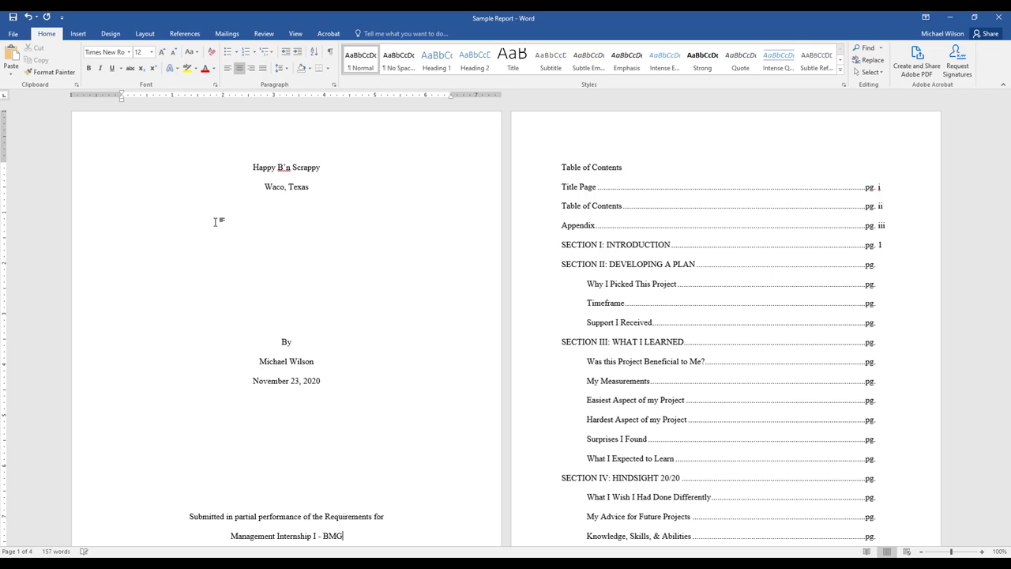
type("T 2388")
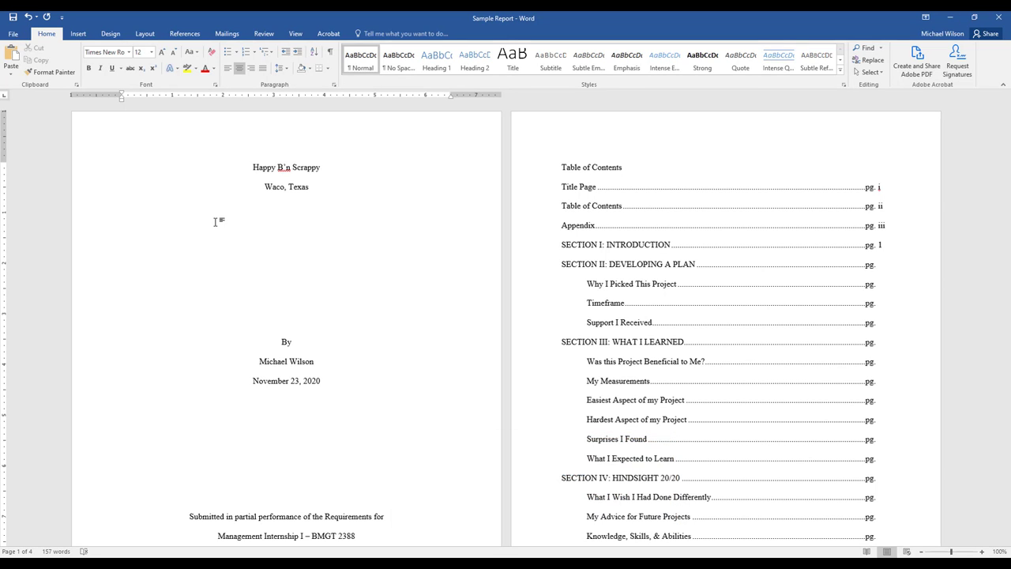
Leave one blank line under the course title and enter the recipient's full name on the cover page.
key("Return")
key("Return")
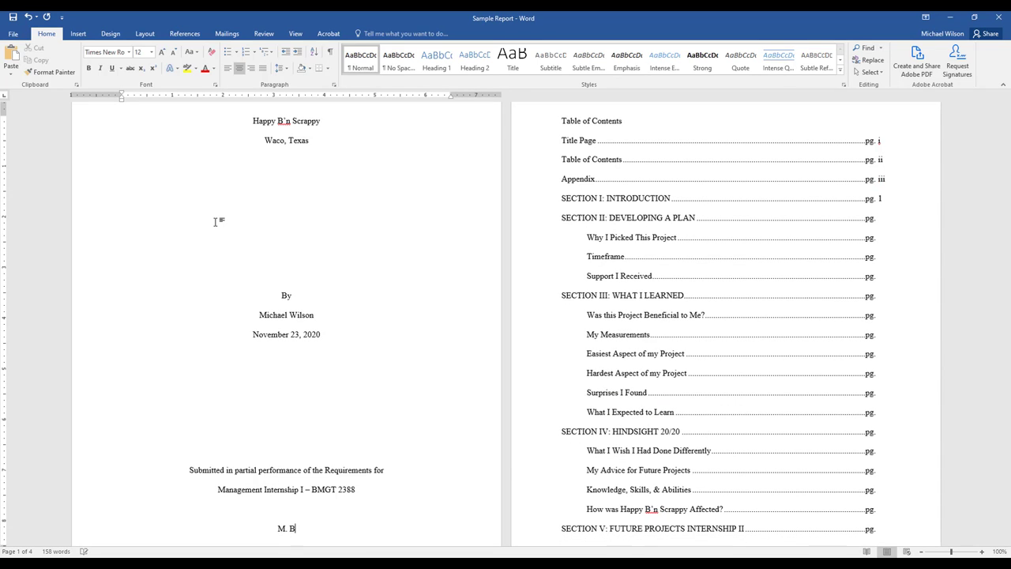
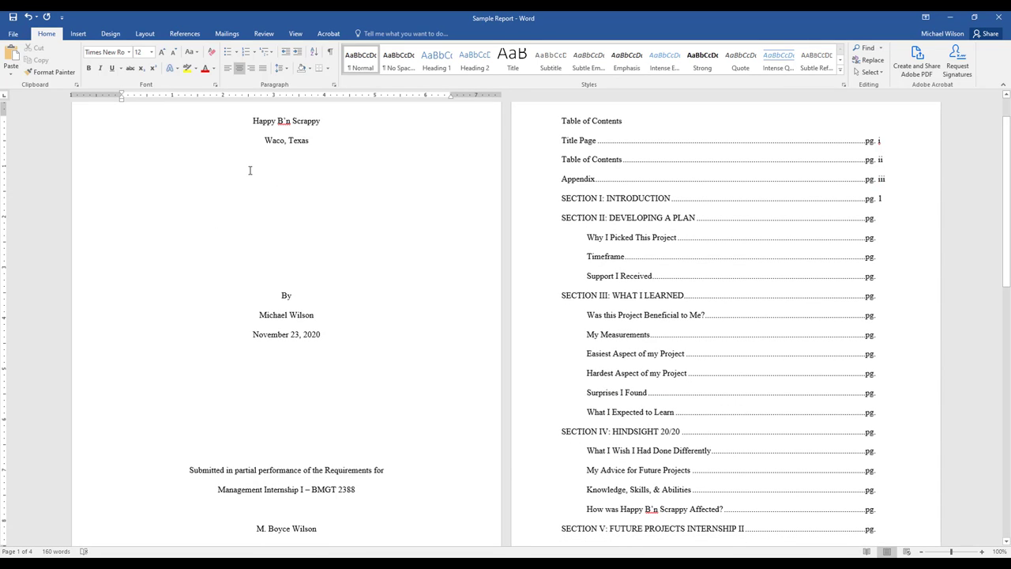
Center the "Table of Contents" heading at the start of the second page.
scroll(733, 292, "up", 2)
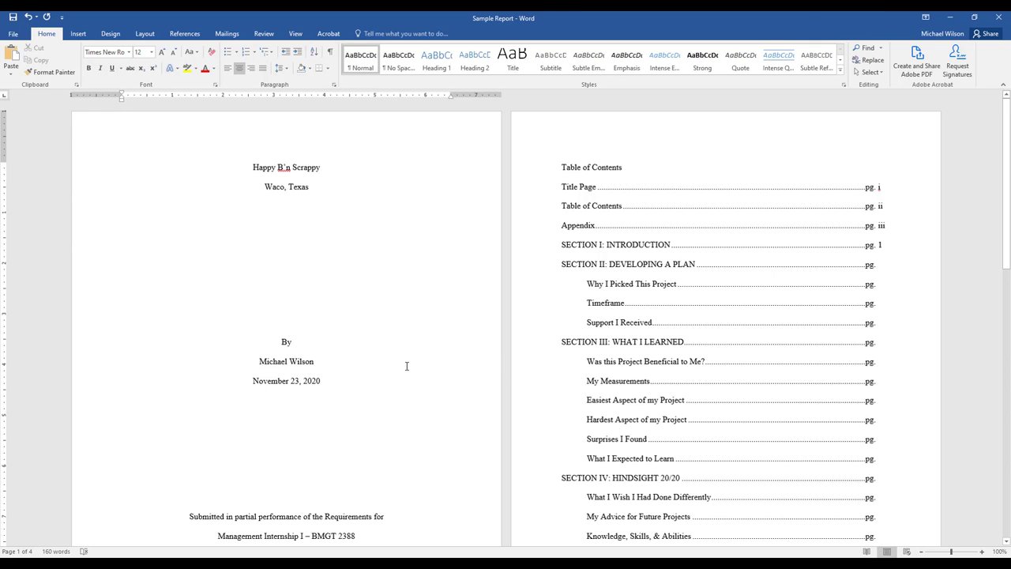
left_click(582, 167)
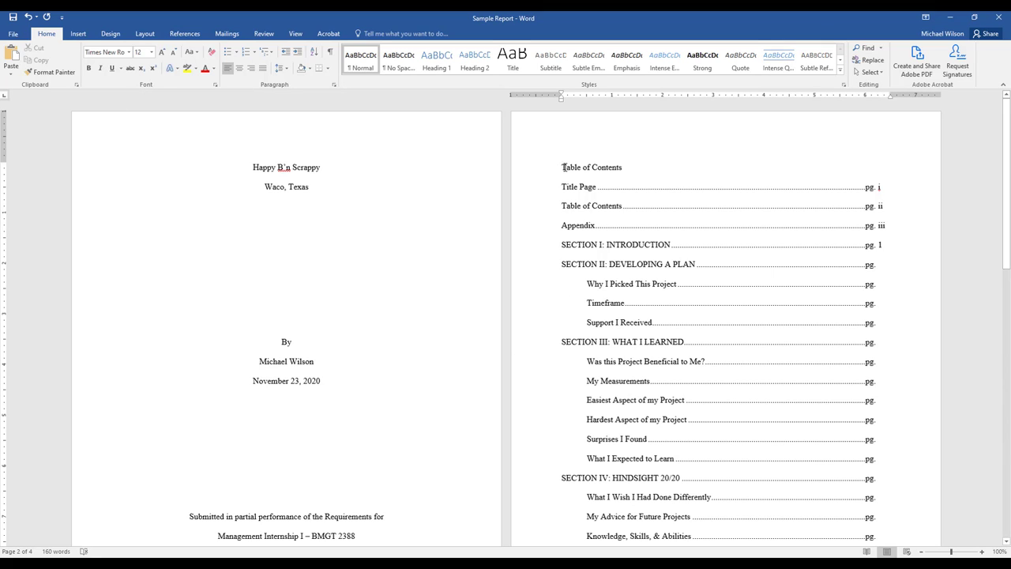
left_click_drag(562, 167, 624, 171)
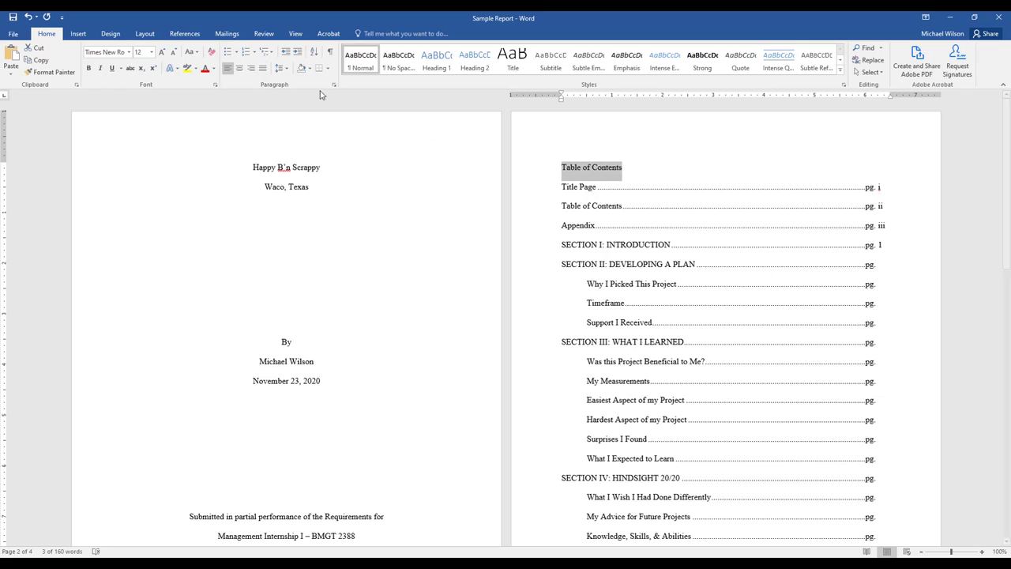
left_click(239, 69)
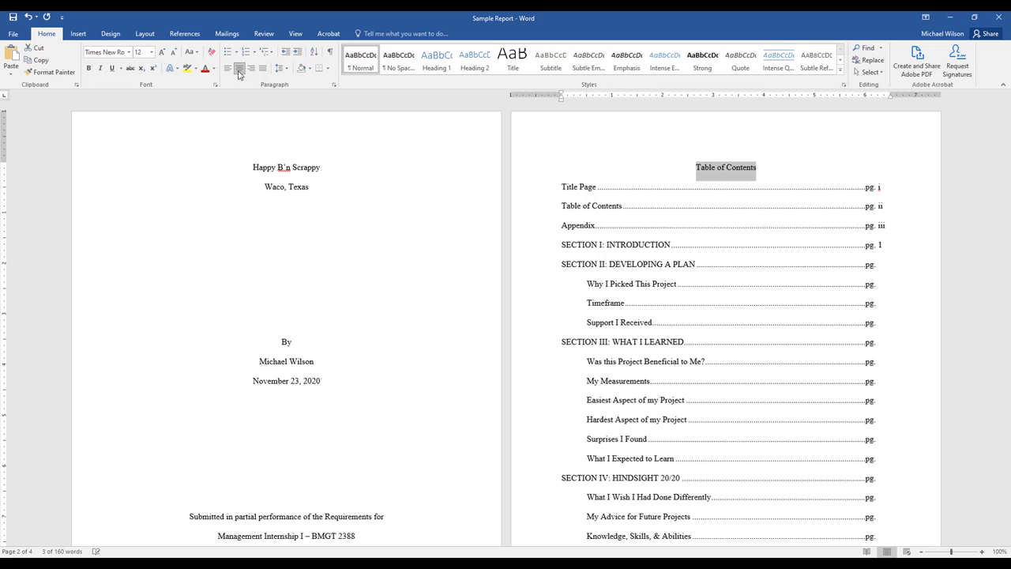
Center the "Appendix" heading on the third page.
scroll(389, 300, "down", 8)
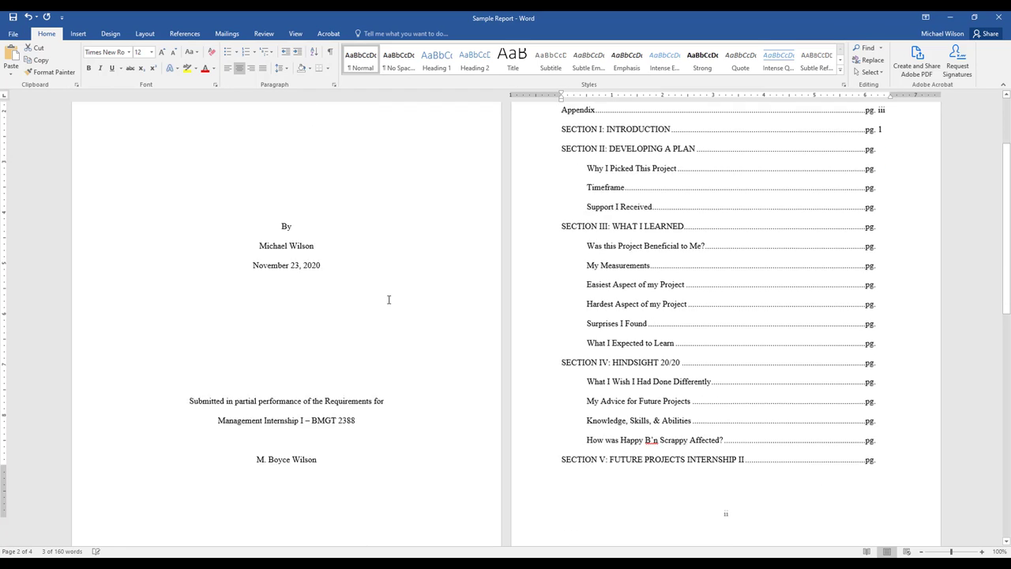
scroll(353, 311, "down", 2)
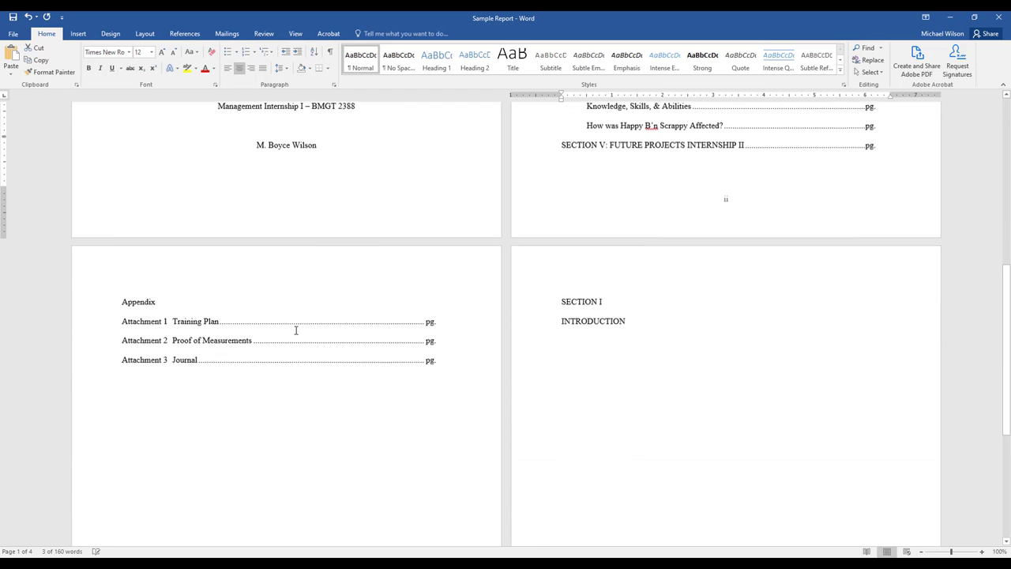
left_click(141, 301)
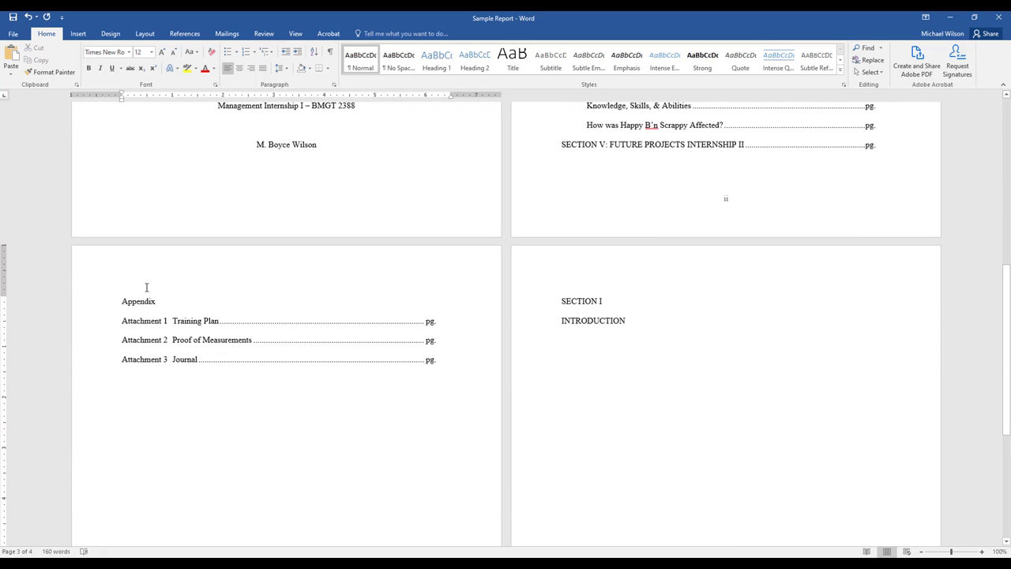
left_click(240, 69)
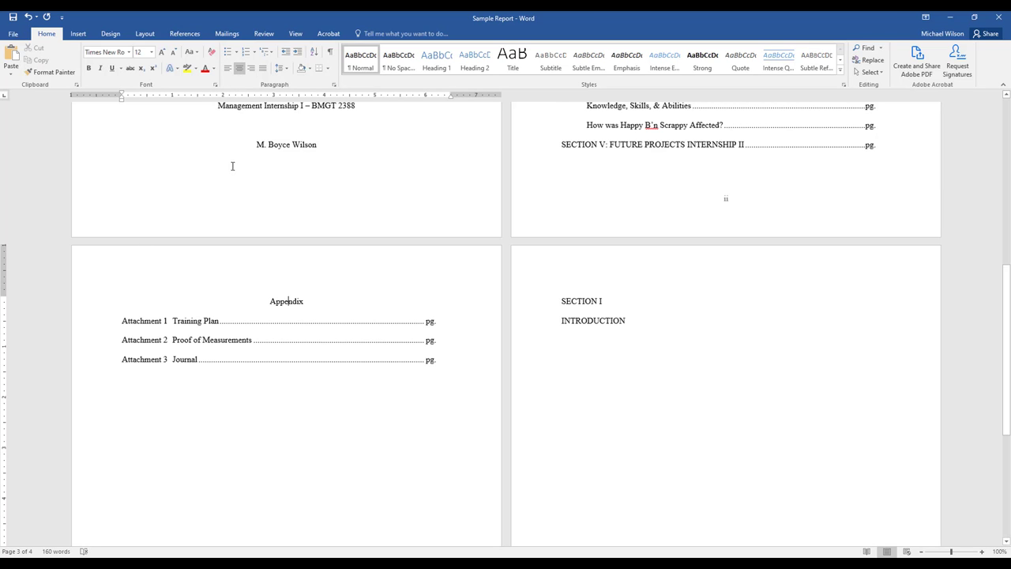
Center the "SECTION I" and "INTRODUCTION" headings on the fourth page.
left_click(600, 316)
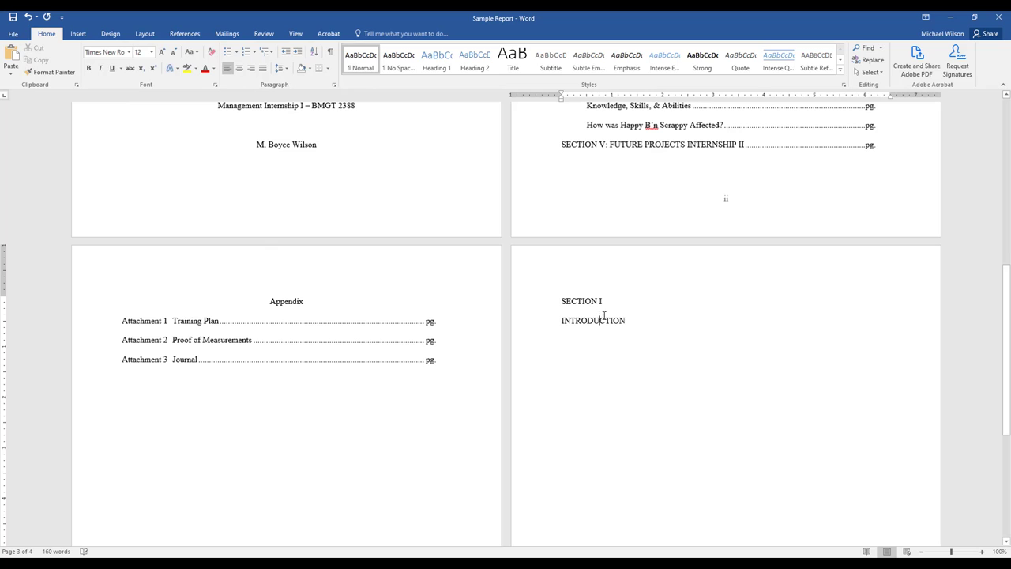
scroll(605, 315, "down", 1)
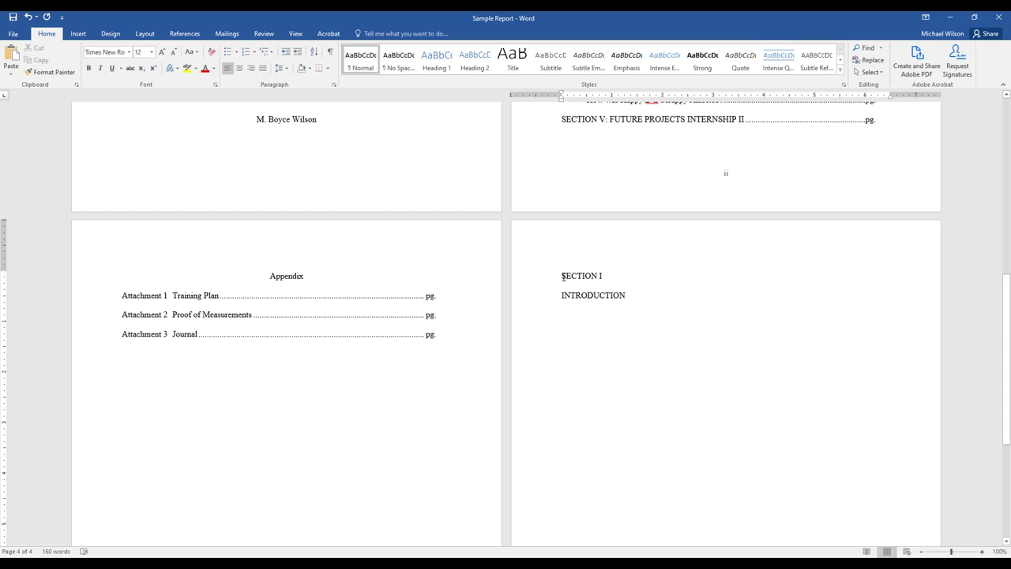
left_click_drag(561, 277, 614, 295)
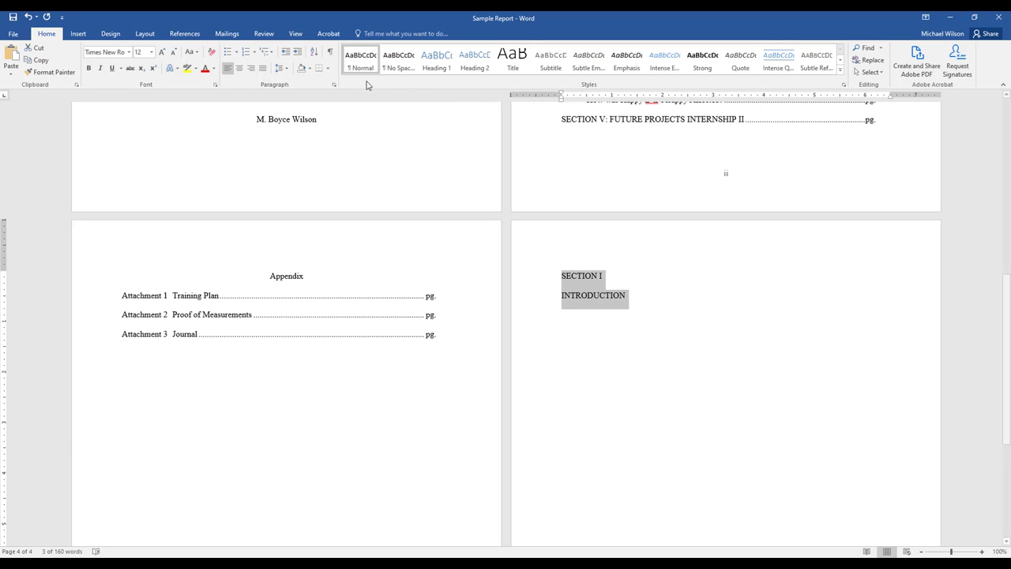
left_click(240, 69)
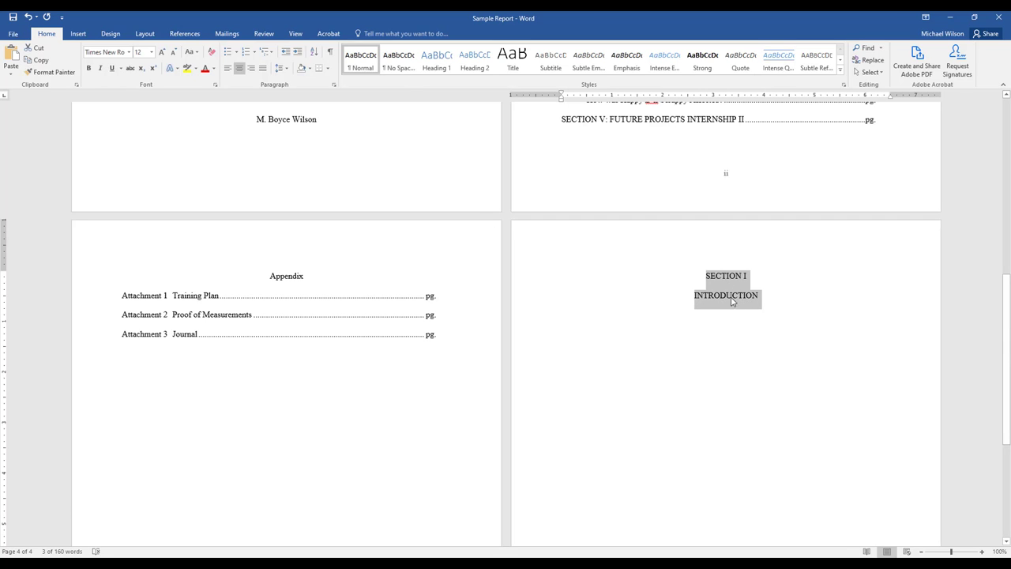
Start a left-aligned paragraph under the INTRODUCTION heading with a 0.5-inch first-line indent.
left_click(764, 299)
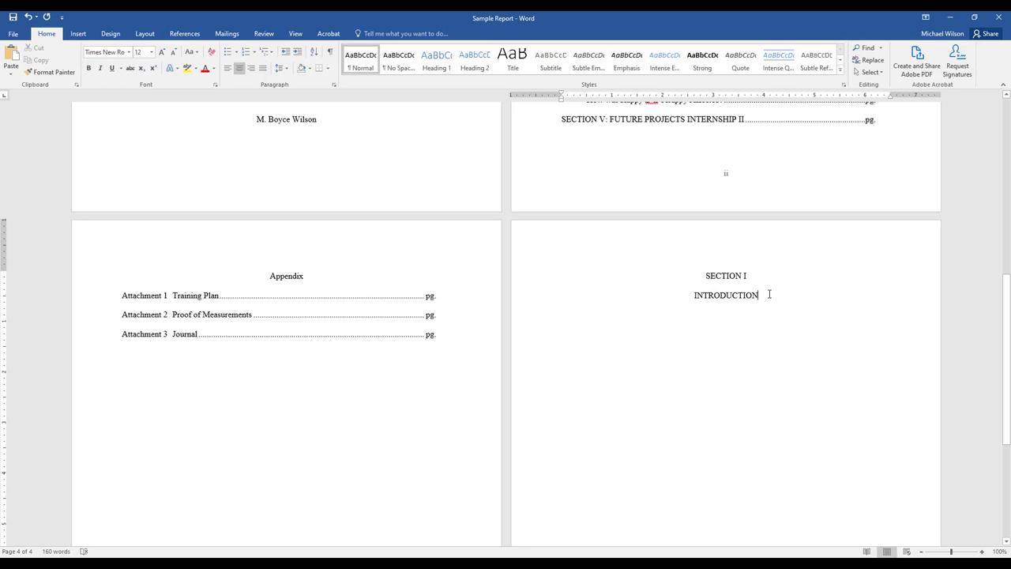
key("Return")
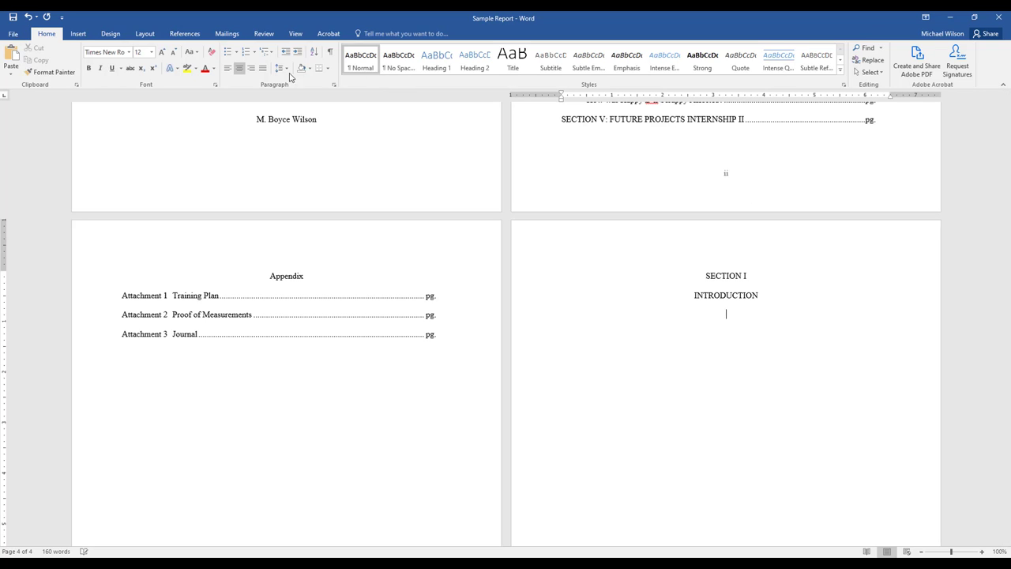
left_click(228, 70)
left_click_drag(562, 96, 588, 97)
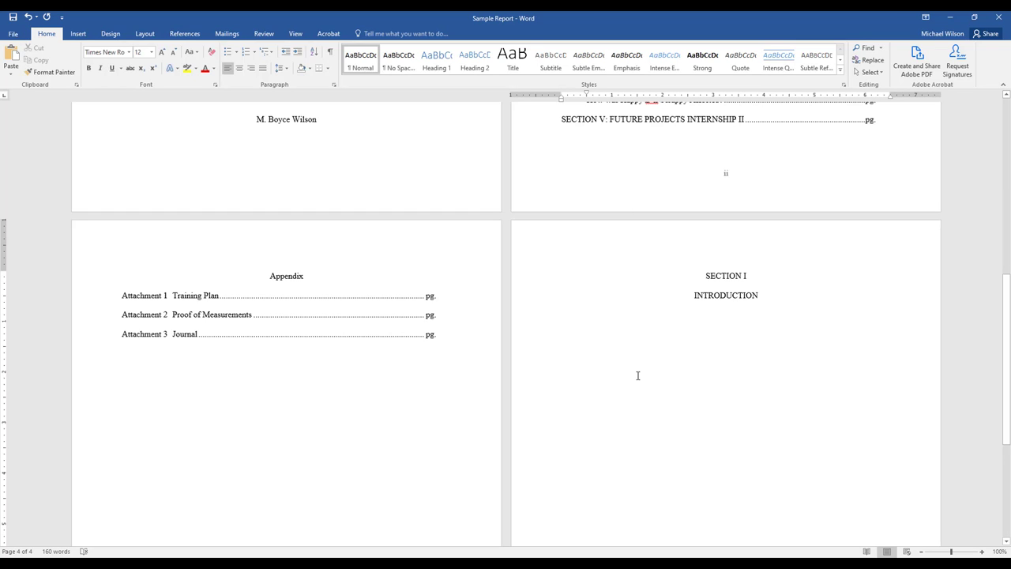
Enter "This is a placeholder" as the paragraph under the INTRODUCTION heading and copy that text.
type("This is a plac")
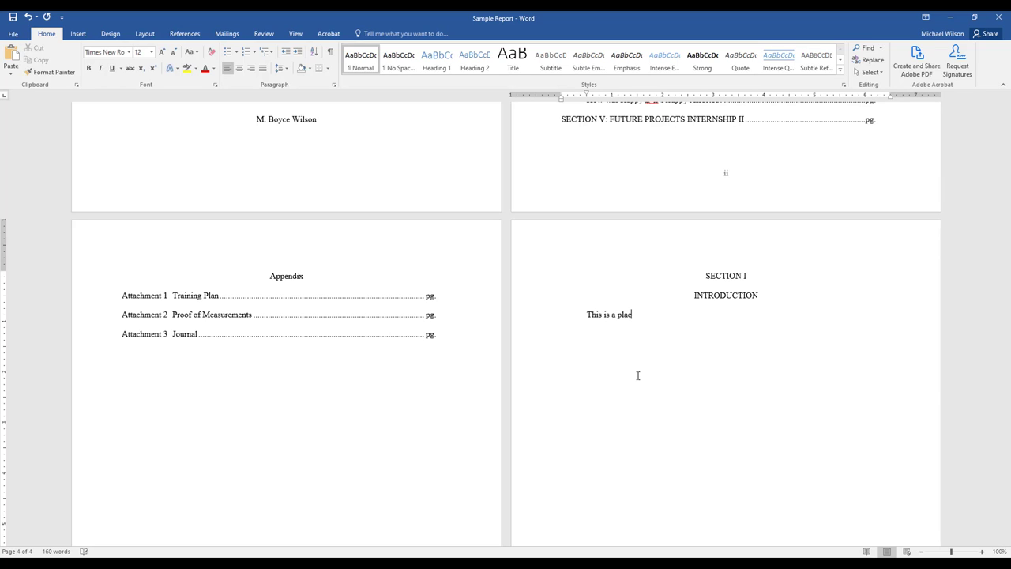
type("eholder")
left_click_drag(662, 317, 598, 324)
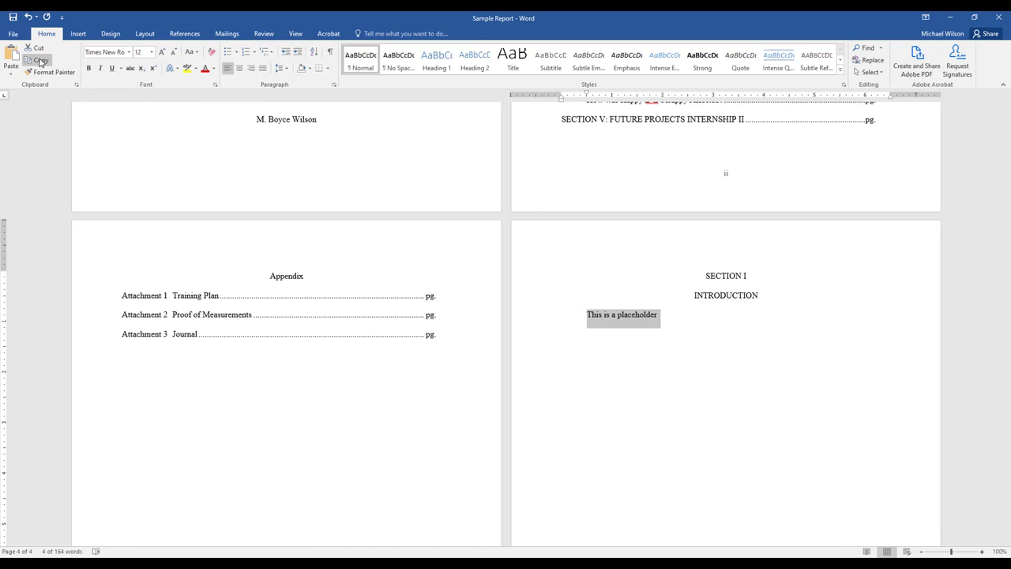
key("ctrl+c")
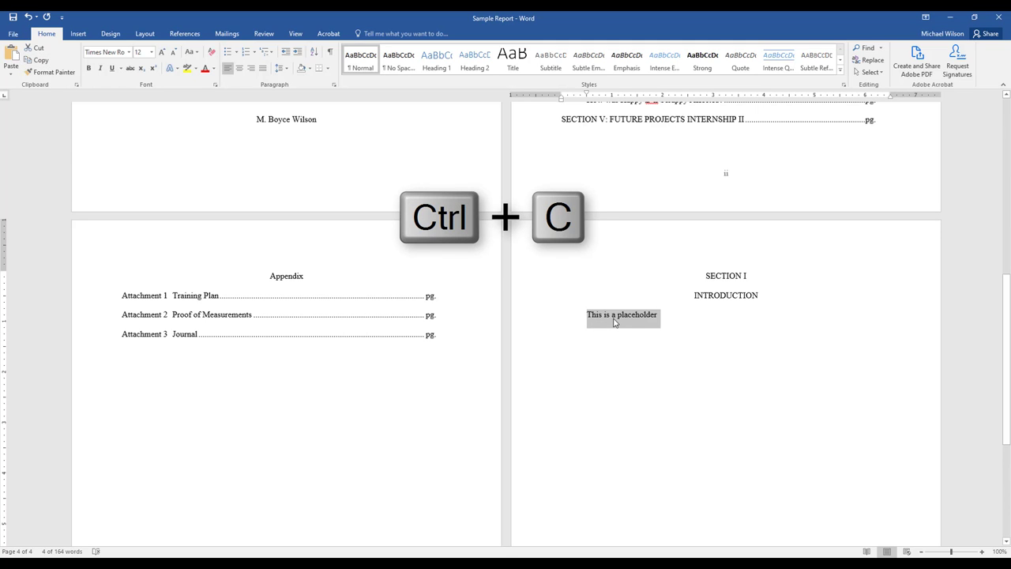
left_click(673, 324)
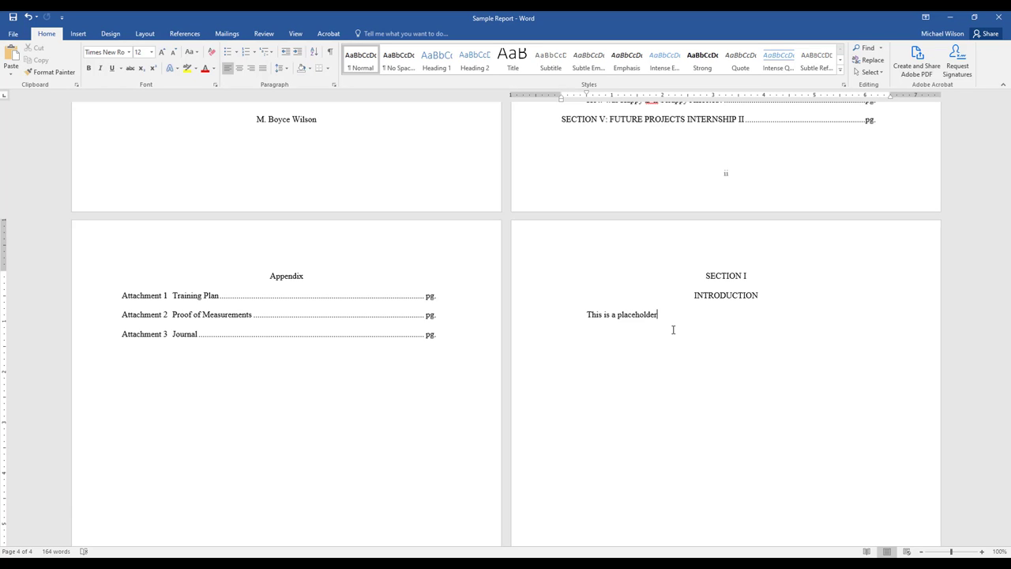
Insert a page break on a new line after the introduction's placeholder paragraph.
key("Return")
key("alt")
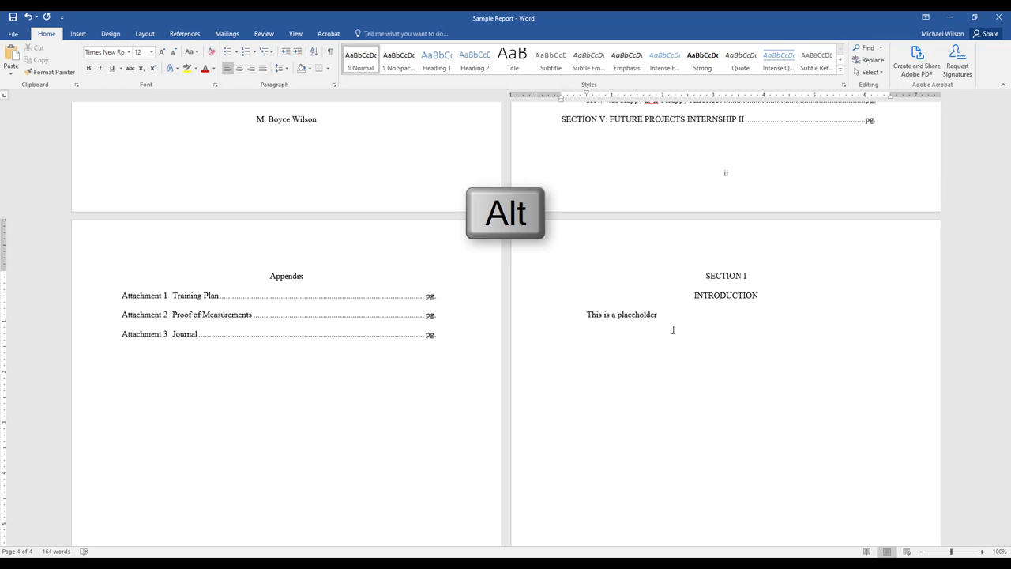
key("i")
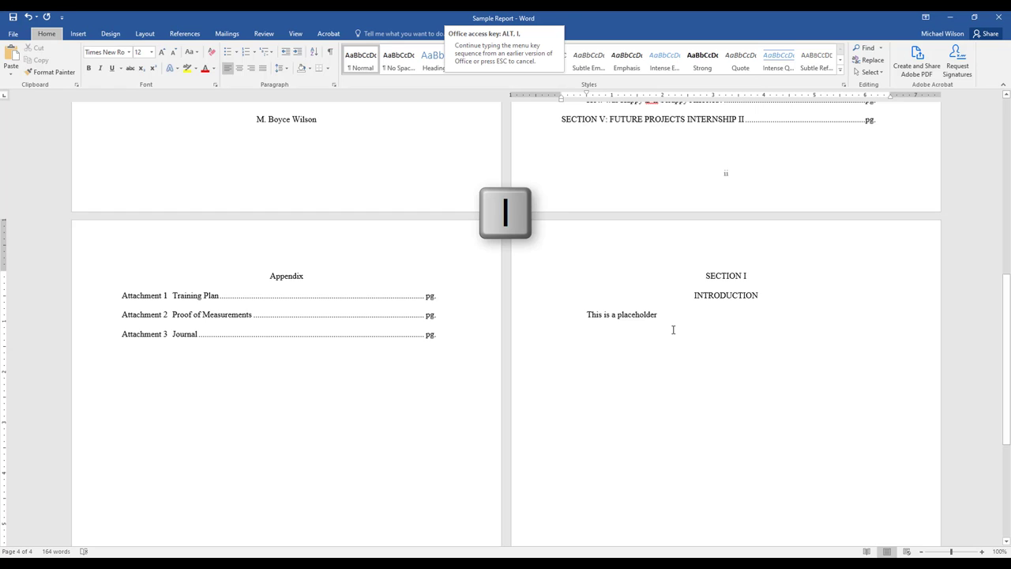
key("b")
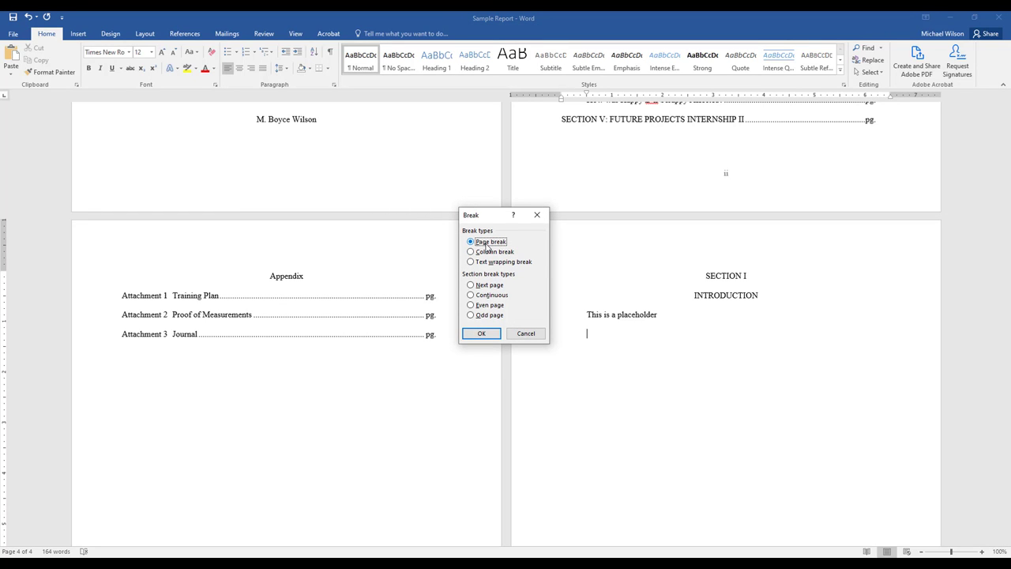
left_click(486, 336)
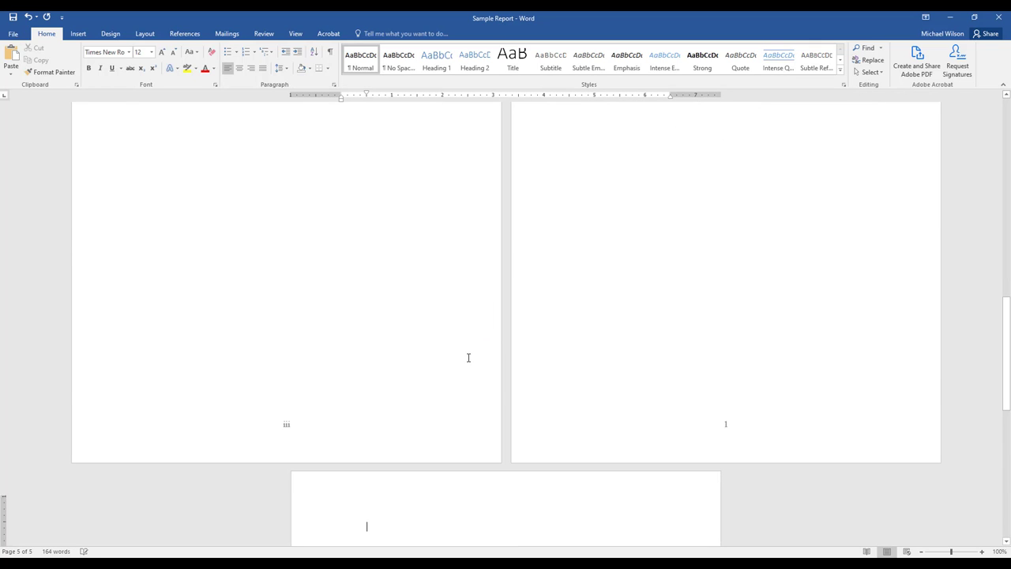
Add centered headings "SECTION II" and "DEVELOPING A PLAN" on the new fifth page, followed by a left-aligned line.
scroll(461, 354, "up", 6)
scroll(575, 283, "down", 10)
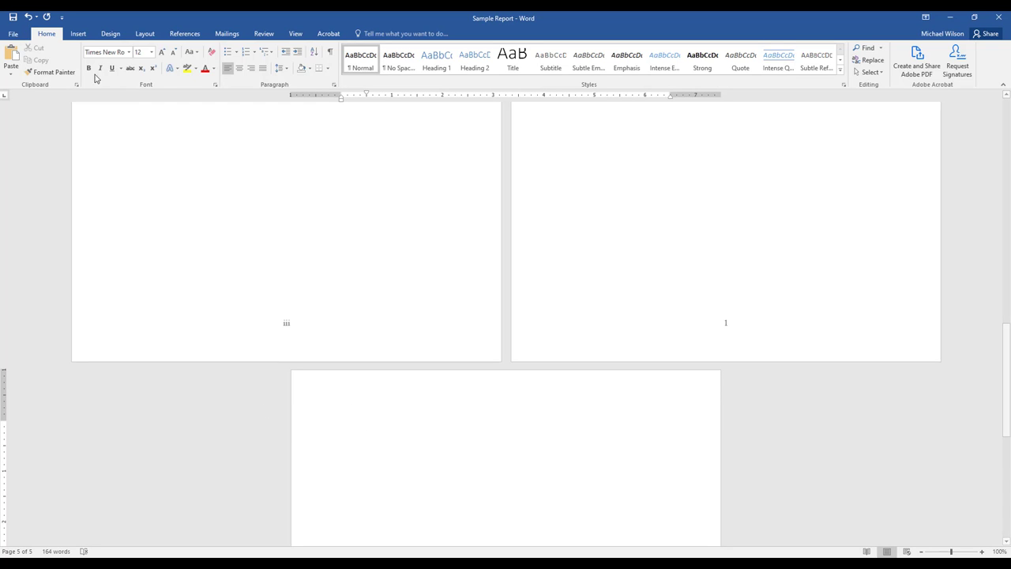
left_click(239, 68)
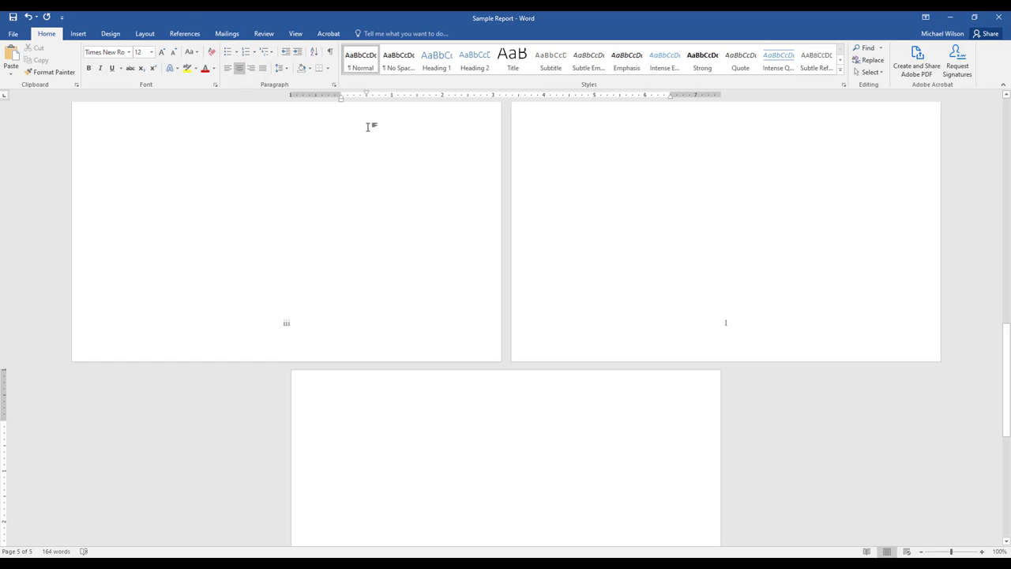
type("SECTION II")
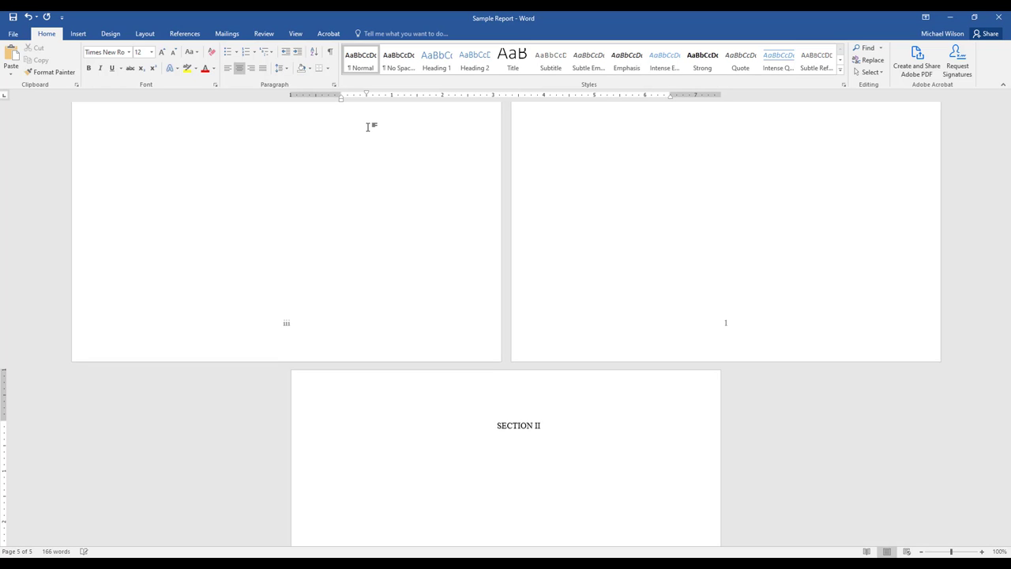
type("DEVELOPING A PLAN")
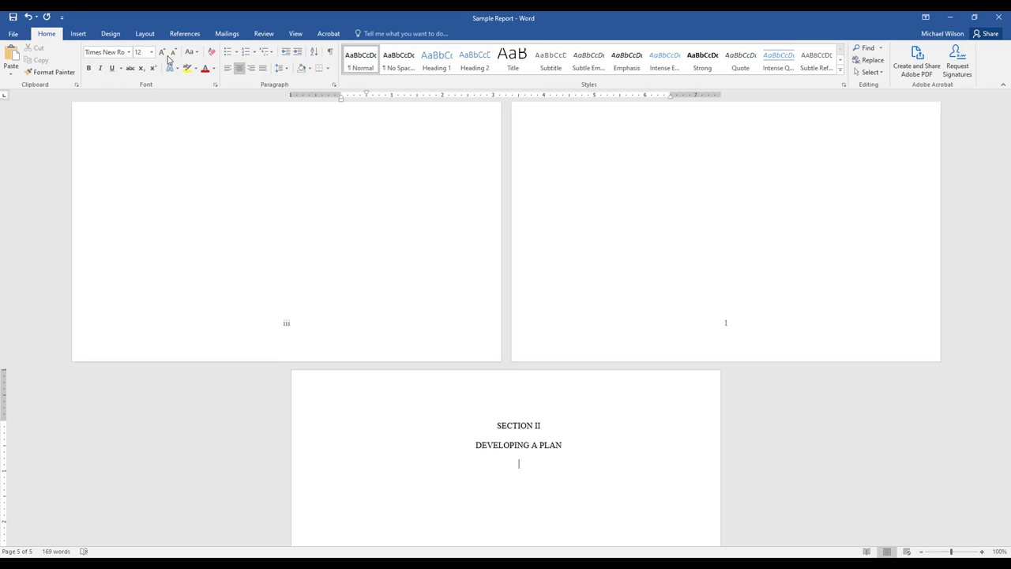
left_click(227, 68)
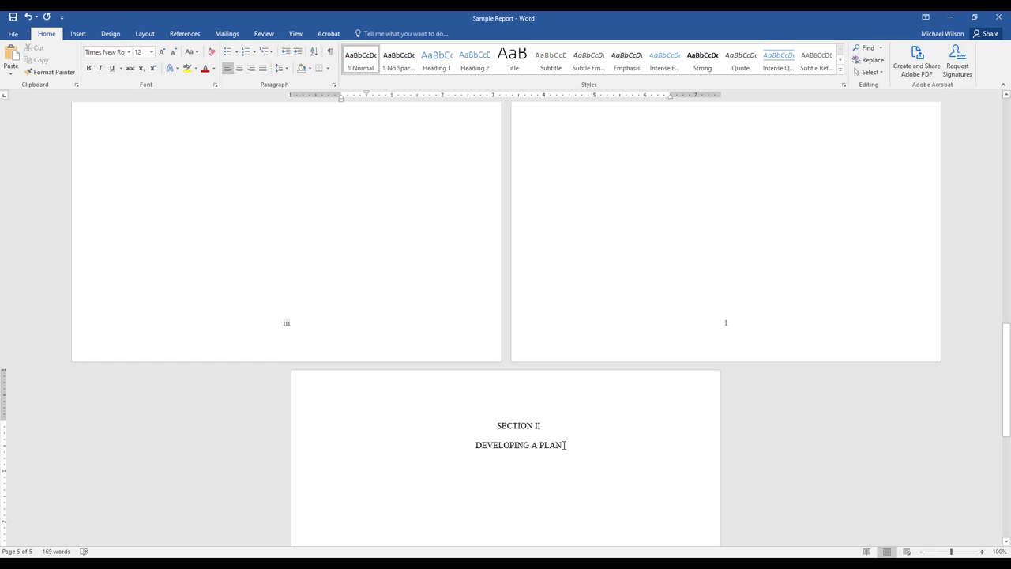
Remove the first-line indent from the "SECTION II" and "DEVELOPING A PLAN" headings.
left_click_drag(562, 448, 514, 433)
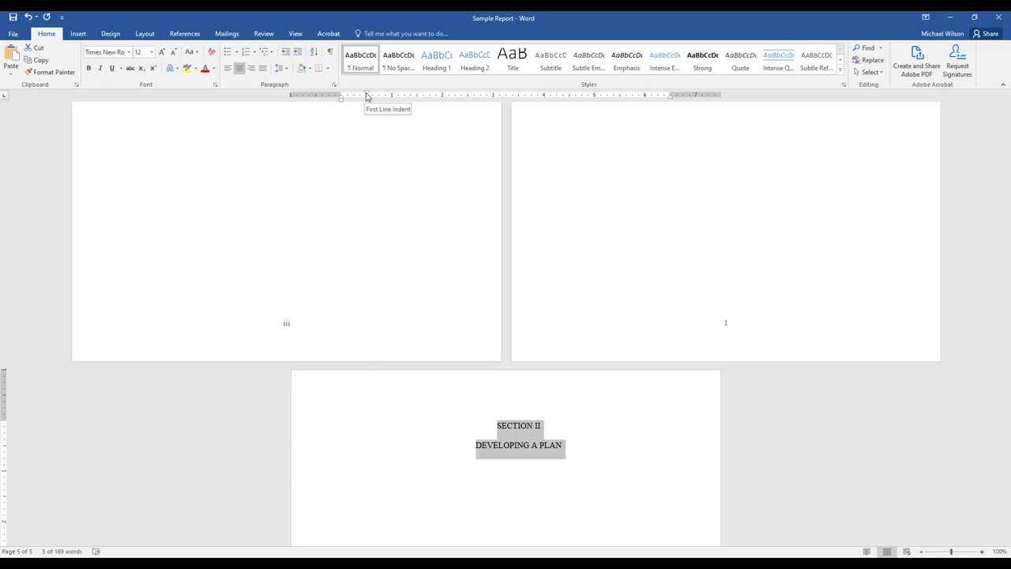
left_click_drag(366, 96, 340, 97)
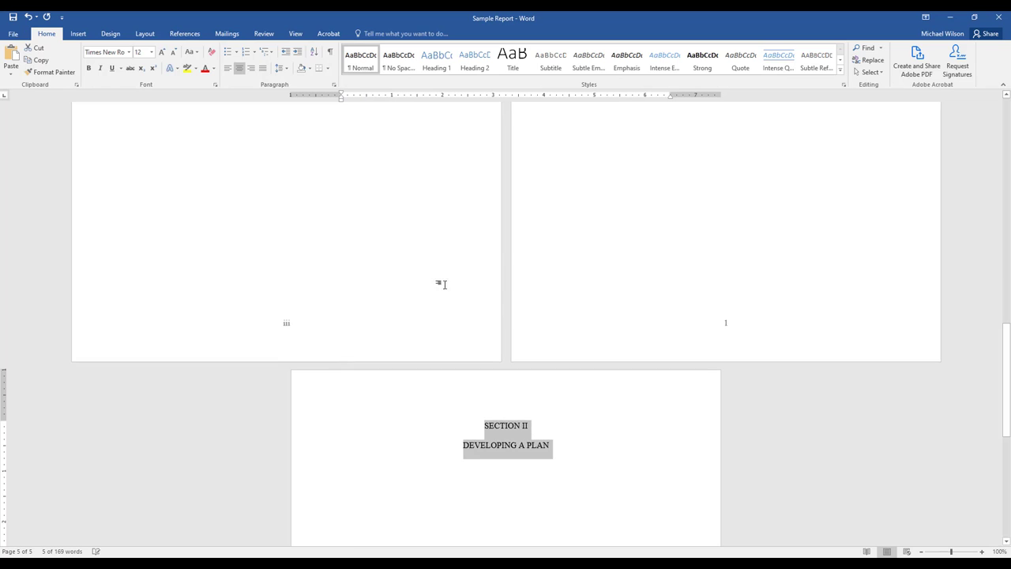
scroll(499, 434, "down", 2)
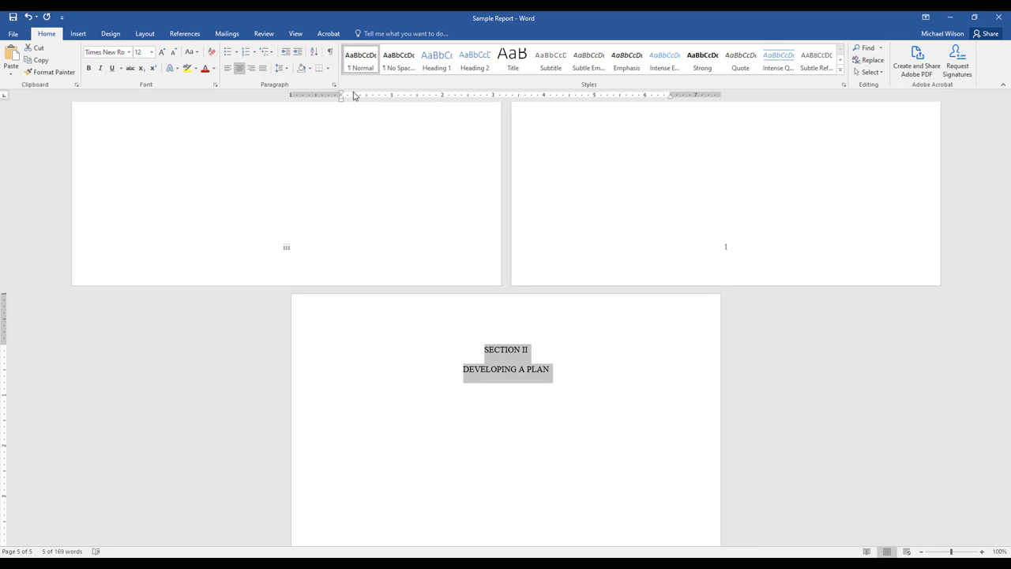
Paste the copied placeholder text as an indented paragraph under the "DEVELOPING A PLAN" heading.
left_click(414, 405)
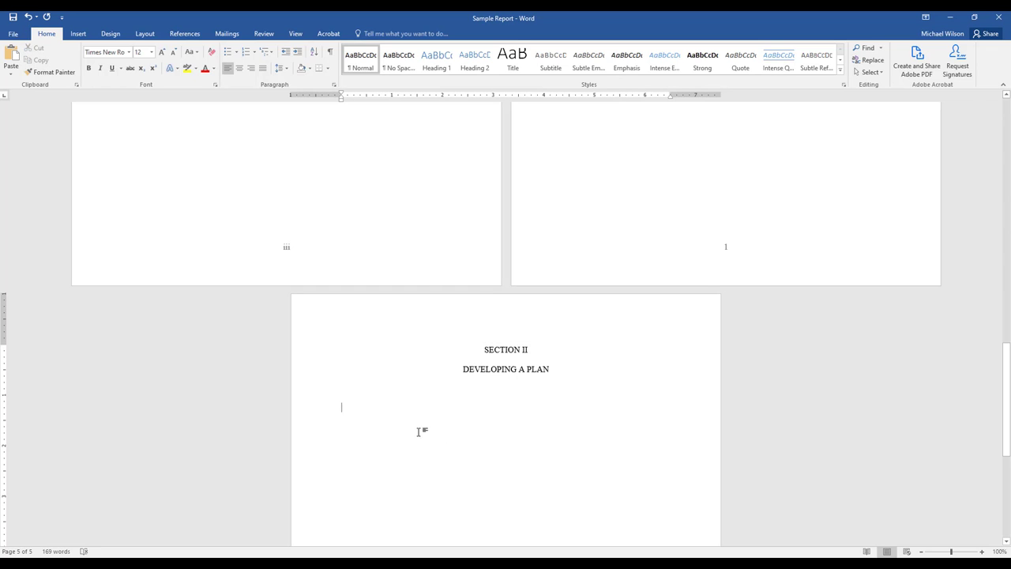
left_click(391, 379)
left_click(390, 395)
left_click(13, 59)
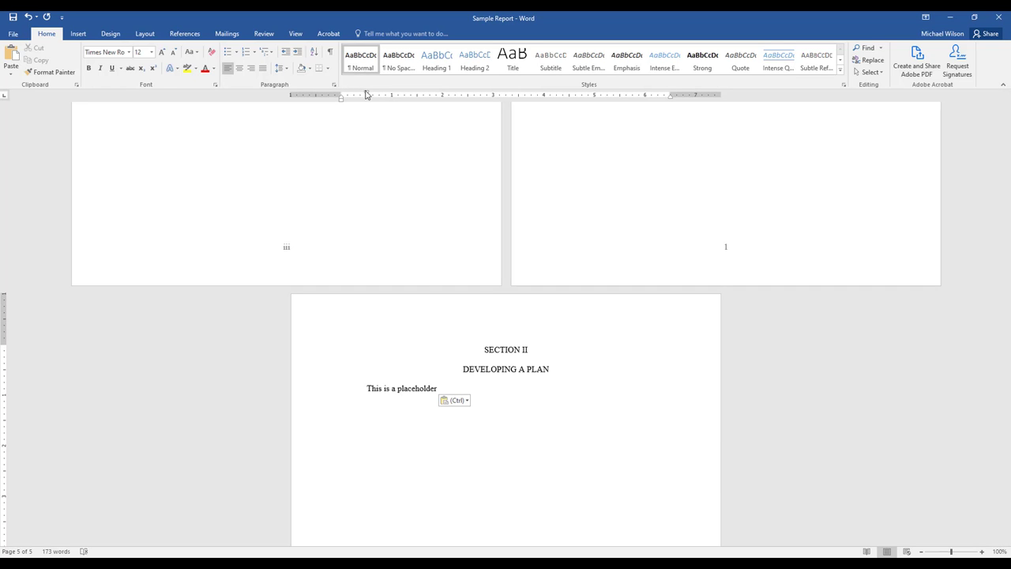
Add a centered subheading "Why I Picked This Project" without first-line indent below the Section II placeholder.
left_click_drag(365, 95, 342, 95)
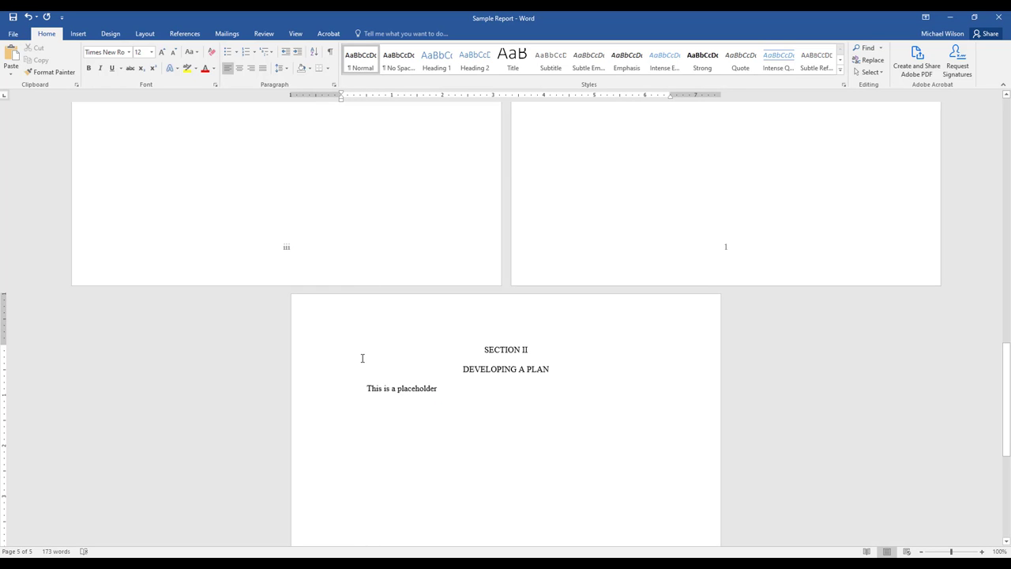
left_click(239, 68)
type("W")
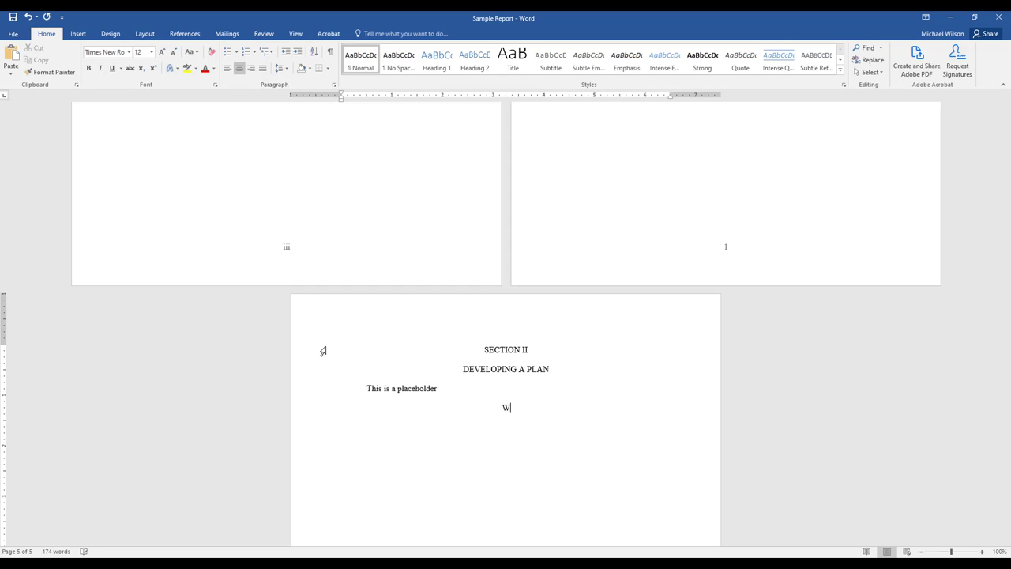
type("hy I Picked This Project")
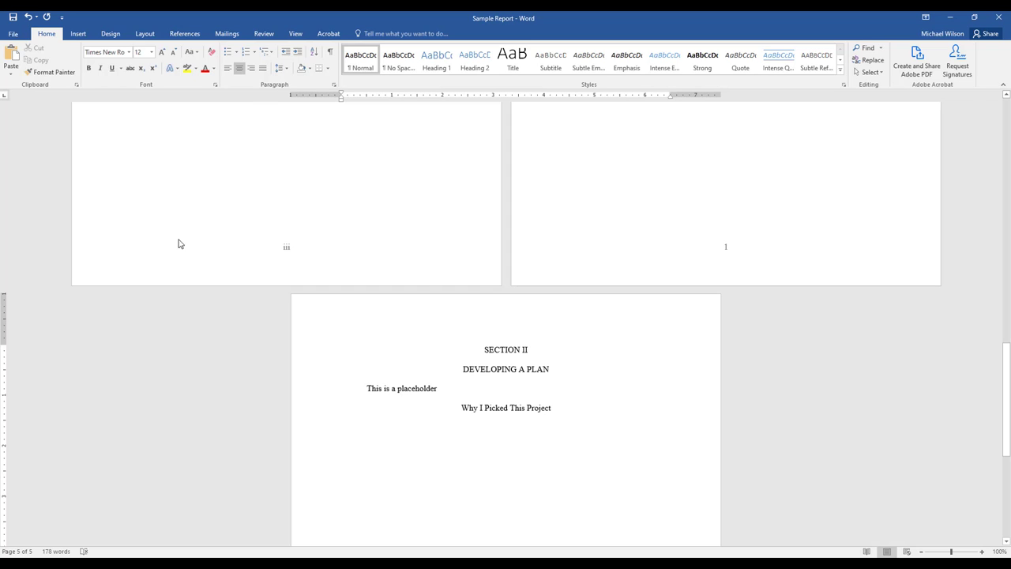
Paste the placeholder paragraph on a left-aligned line under the "Why I Picked This Project" subheading.
left_click(233, 71)
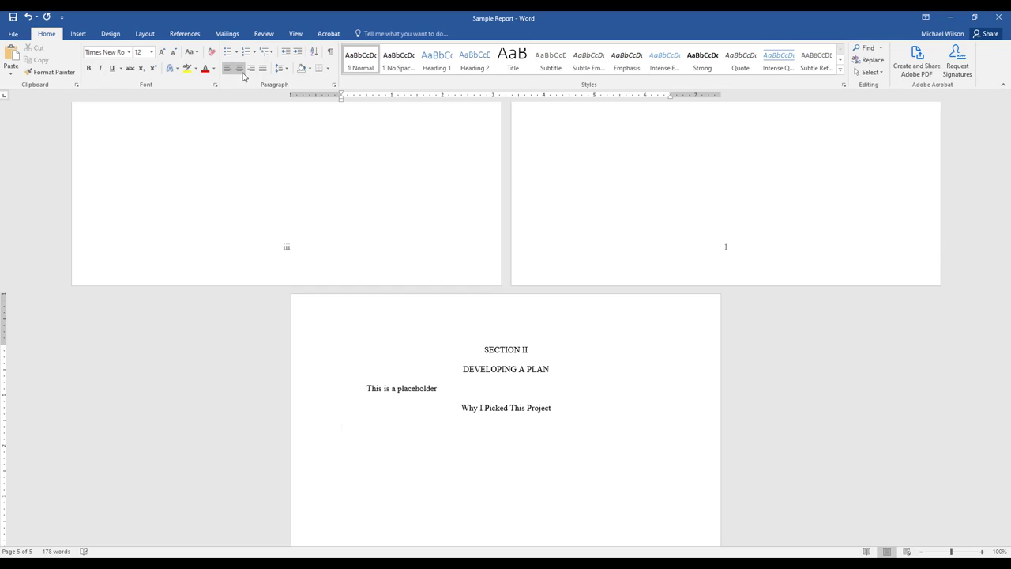
left_click(12, 59)
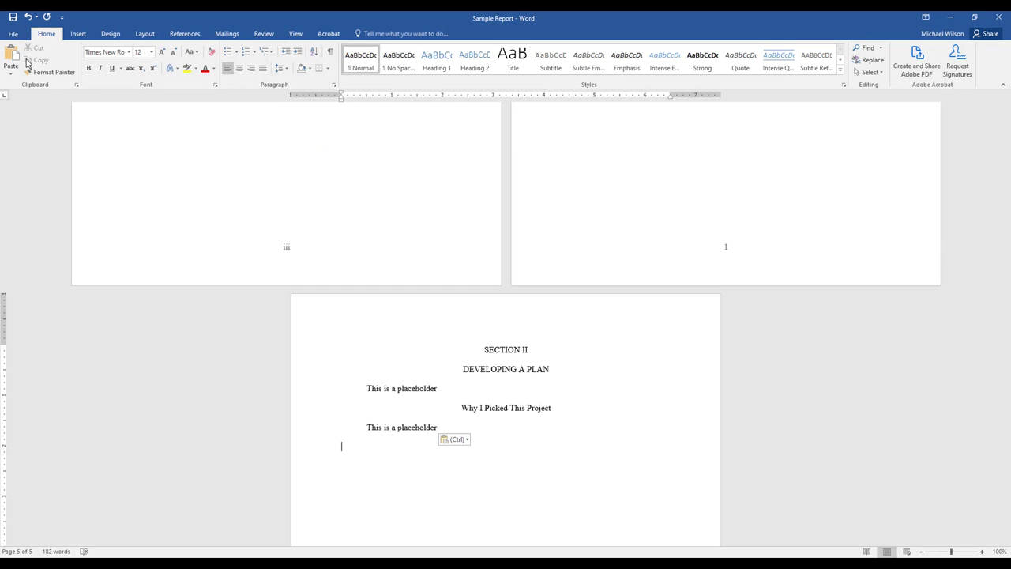
left_click(362, 430)
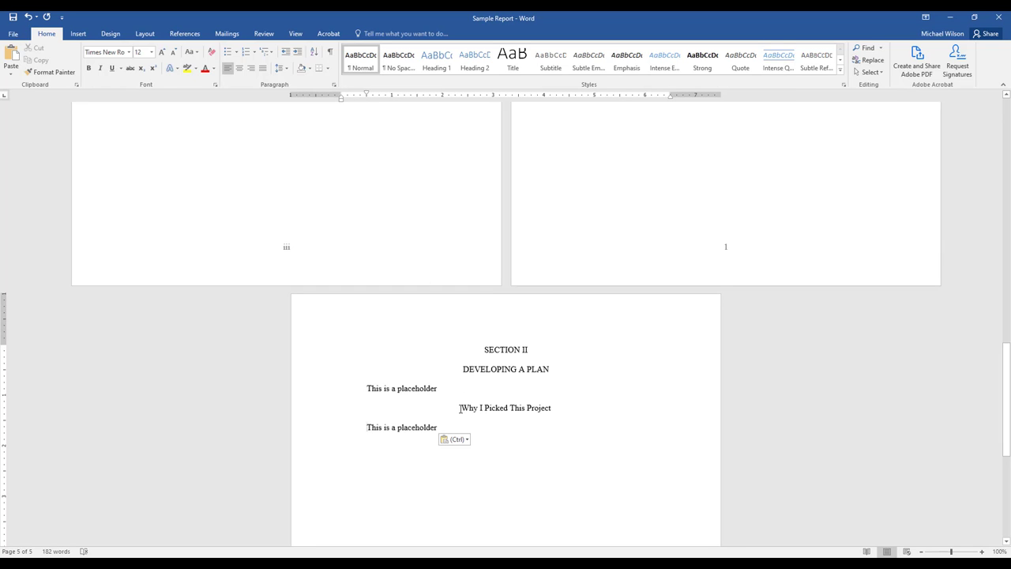
Make the "Why I Picked This Project" subheading bold.
left_click_drag(463, 407, 544, 411)
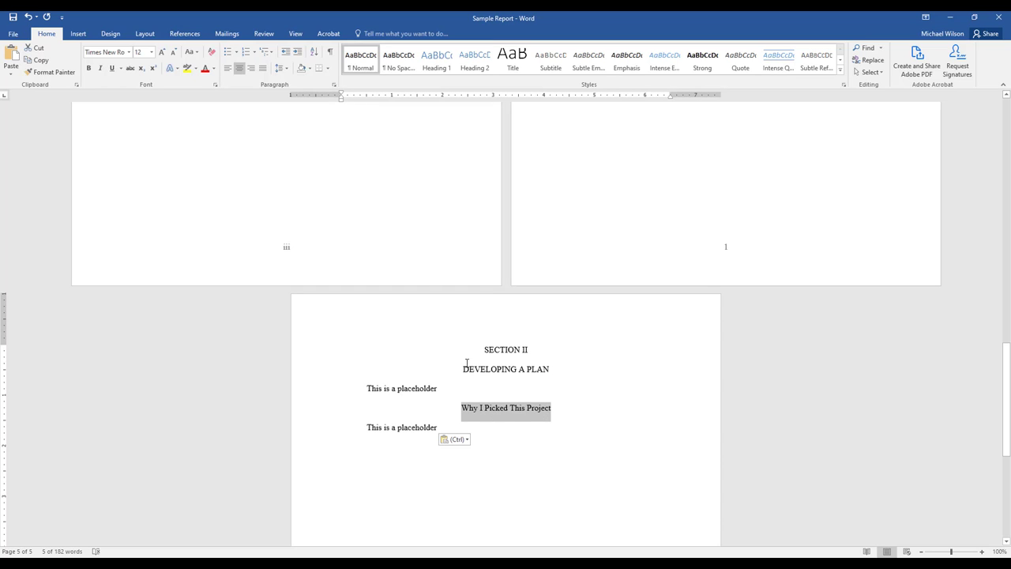
left_click(90, 68)
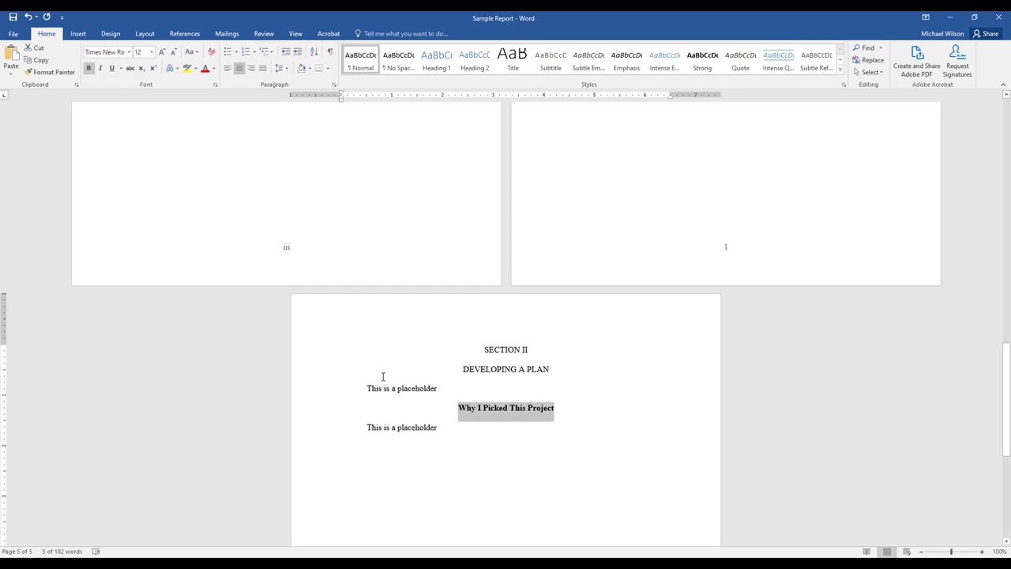
left_click(496, 445)
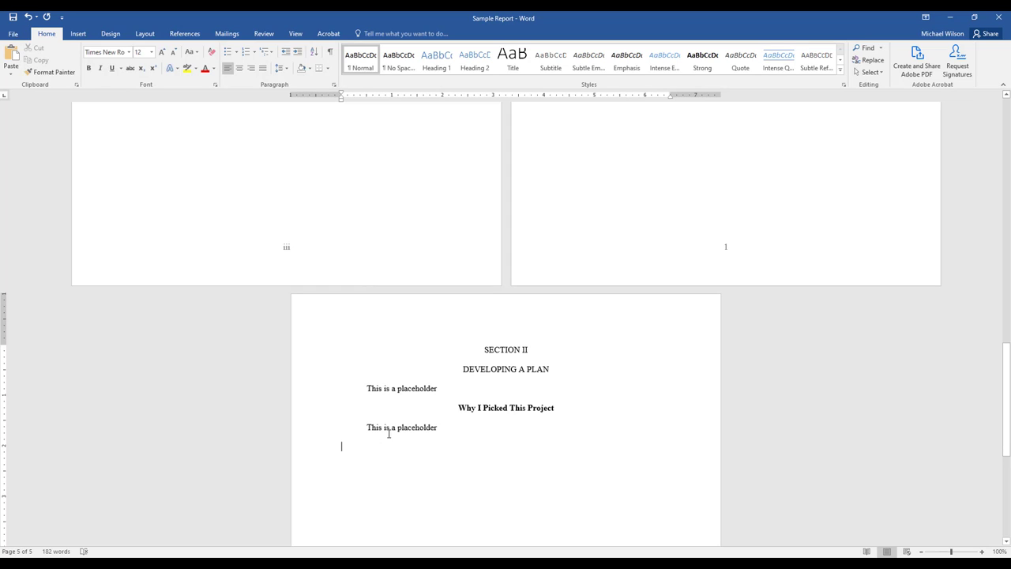
Add a "Timeframe" line without first-line indent below the second Section II placeholder, followed by a new line.
left_click(441, 428)
key("Return")
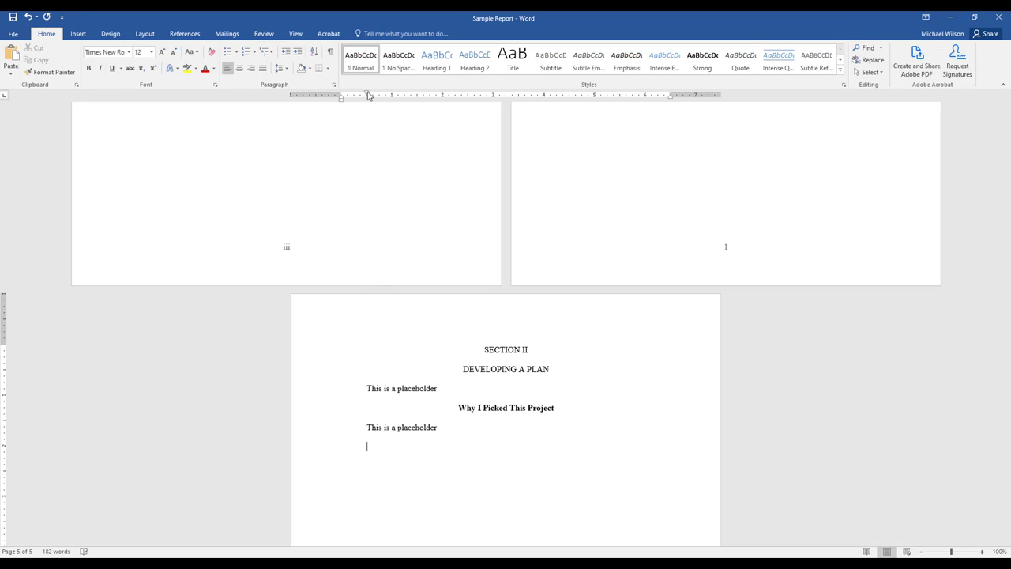
left_click_drag(368, 95, 342, 96)
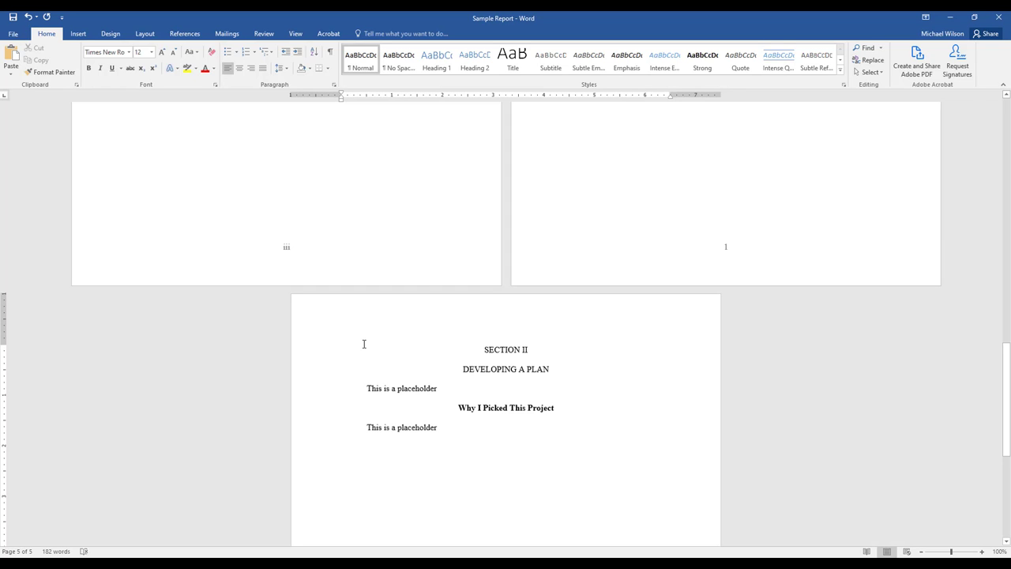
key("BackSpace")
type("Timeframe")
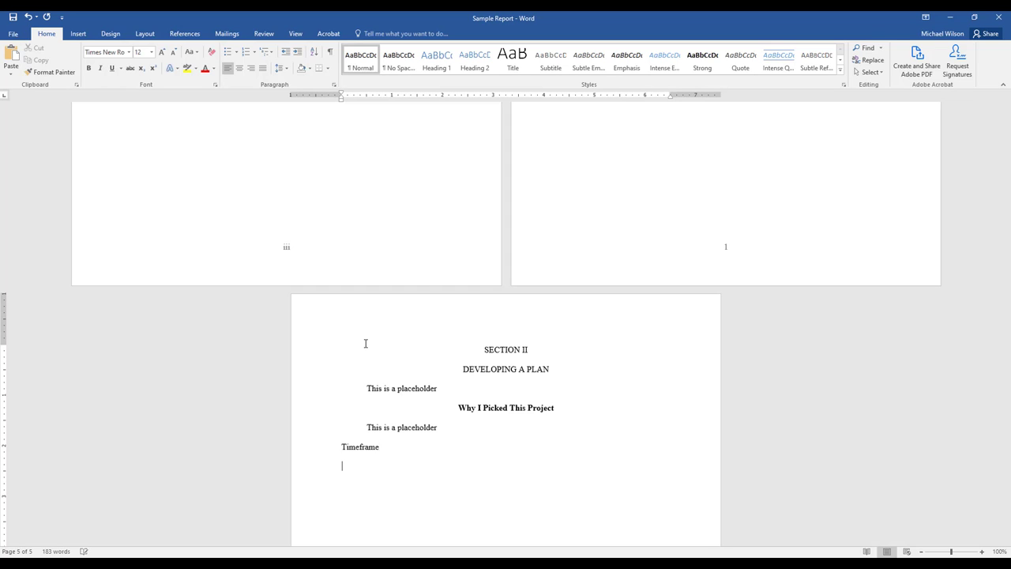
key("Return")
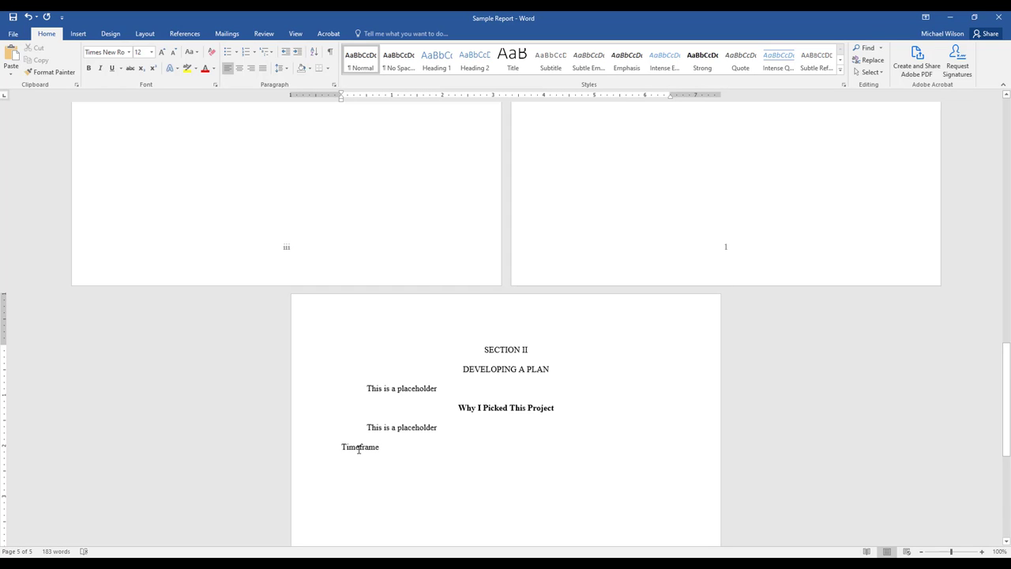
Make the "Timeframe" subheading bold and centered, and return to the empty line below it.
double_click(359, 448)
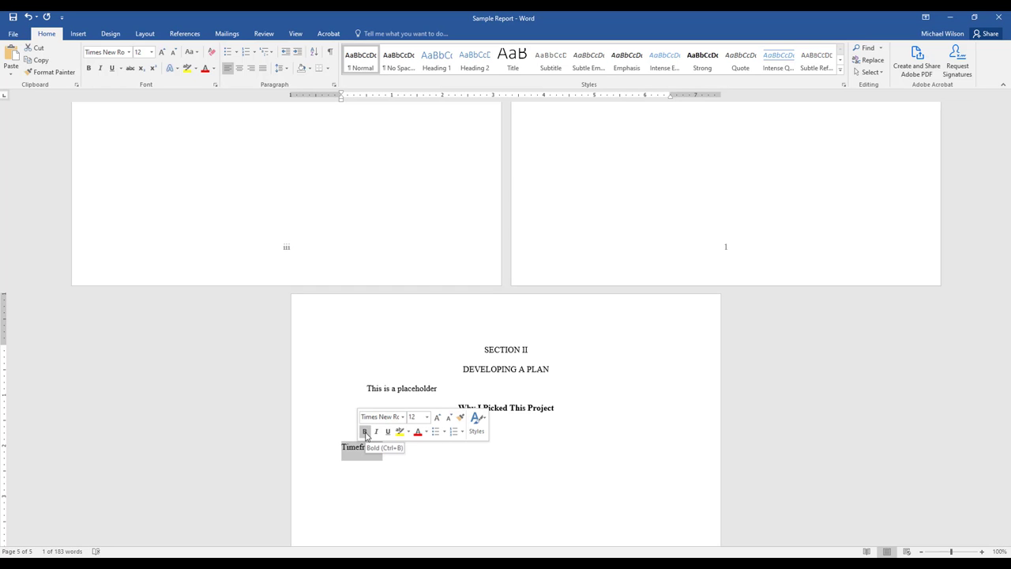
left_click(365, 431)
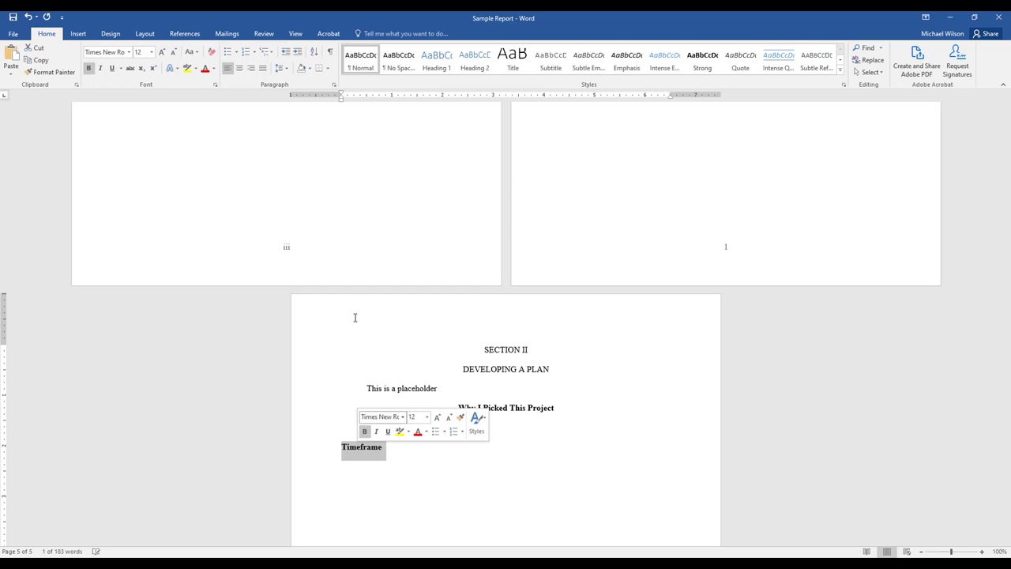
left_click(240, 68)
left_click(521, 466)
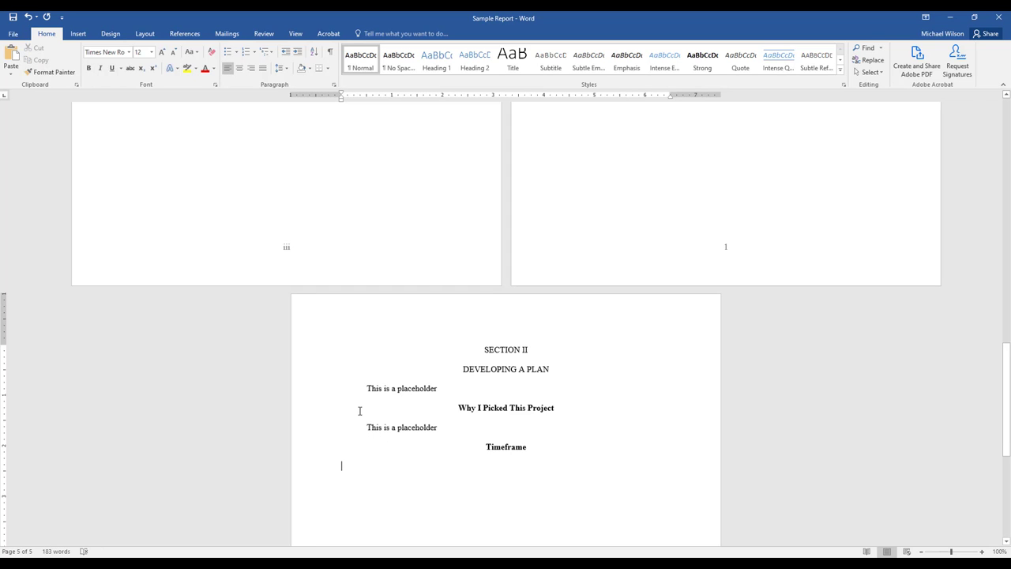
Paste the placeholder under "Timeframe", and add a "Support I Received" line with another placeholder paragraph below it.
type("This is a placeholder")
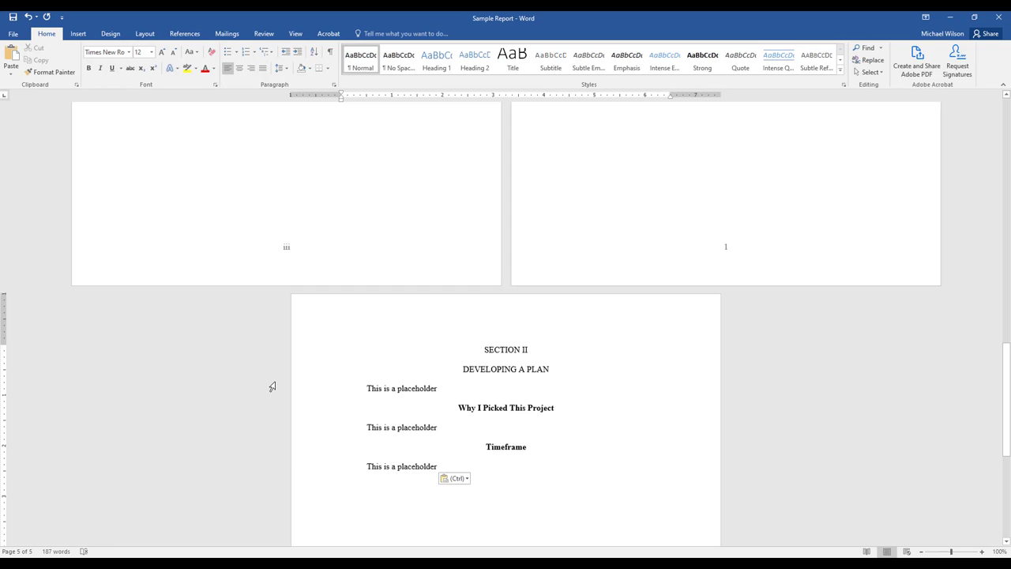
type("Support I ")
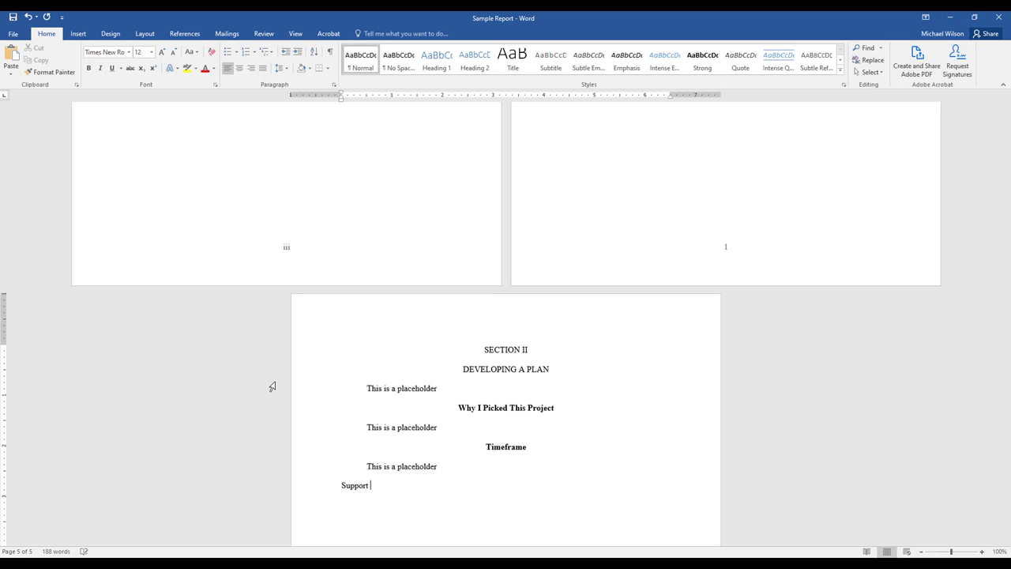
type("N")
key("BackSpace")
type("Received")
type("This is a placeholder")
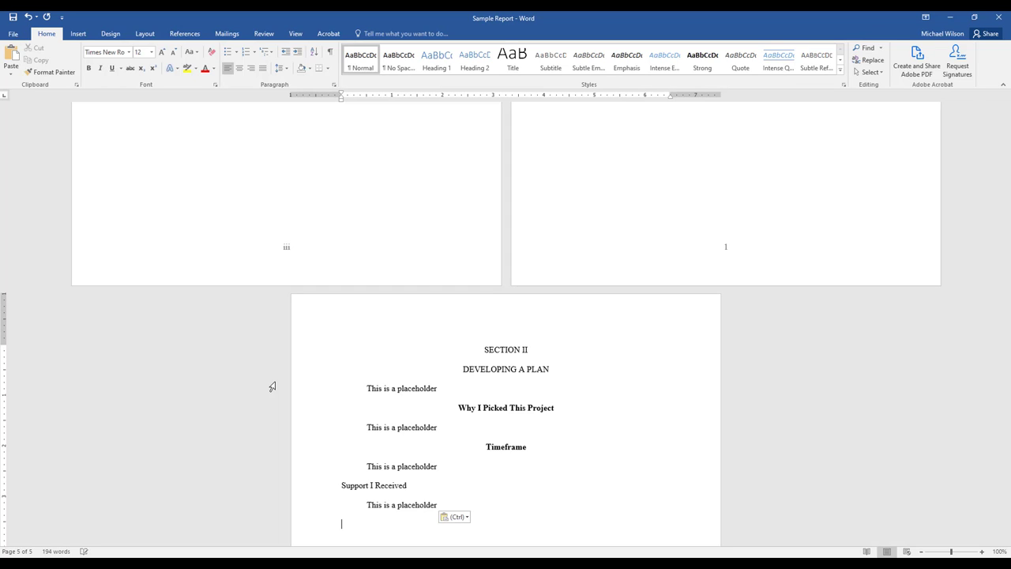
Make the "Support I Received" subheading centered and bold.
key("Up")
key("shift+Home")
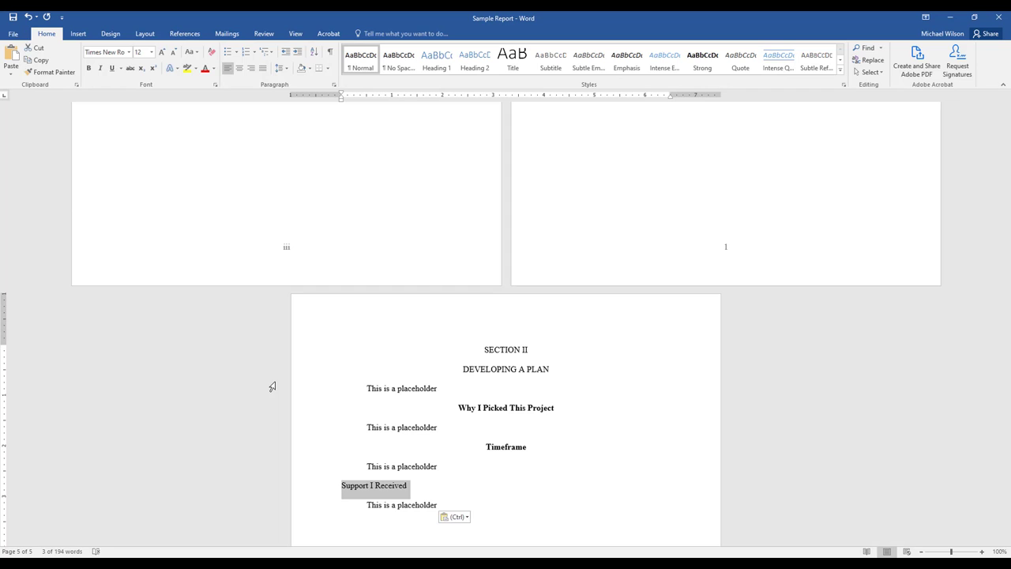
key("ctrl+e")
key("ctrl+b")
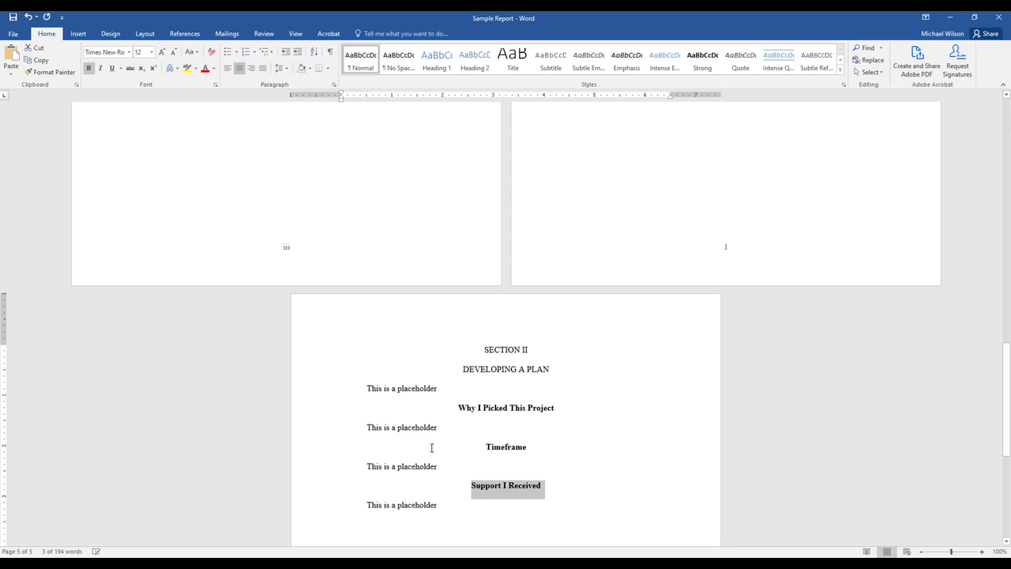
Insert a page break after the last Section II placeholder and add the centered headings "SECTION III" and "WHAT I LEARNED".
left_click(608, 434)
scroll(546, 424, "down", 1)
scroll(546, 423, "down", 1)
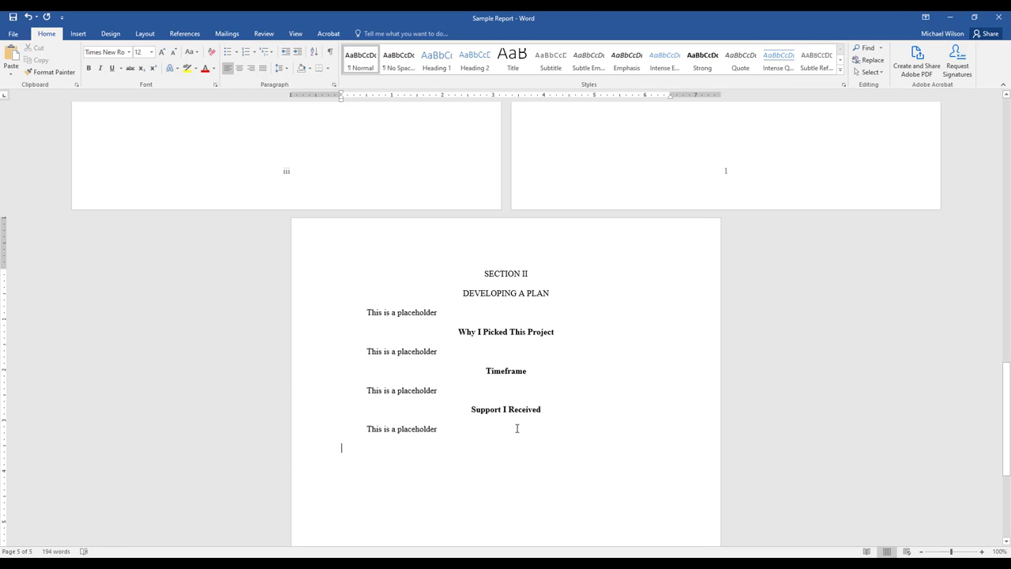
key("ctrl+Return")
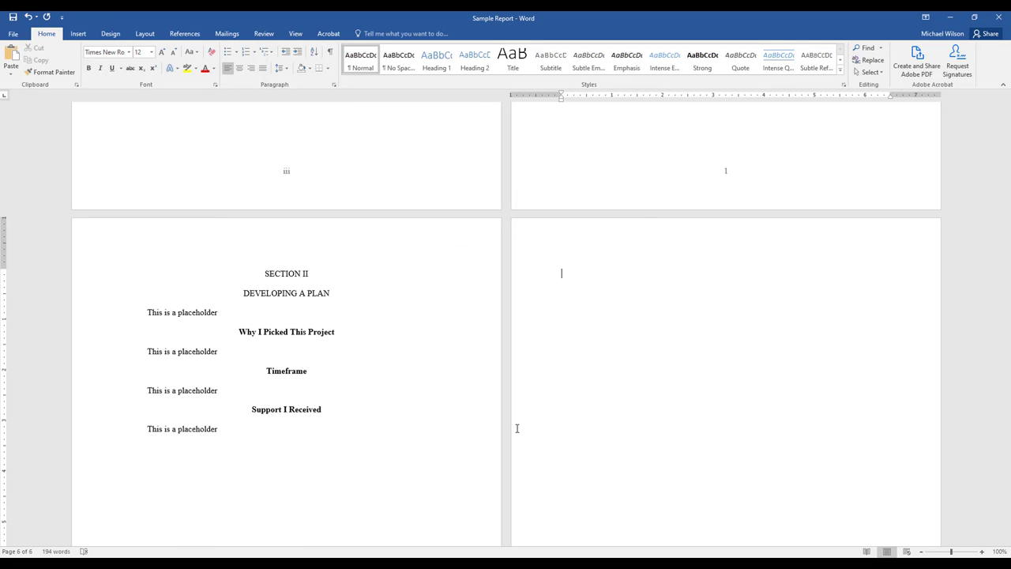
key("ctrl+e")
type("SECTION III")
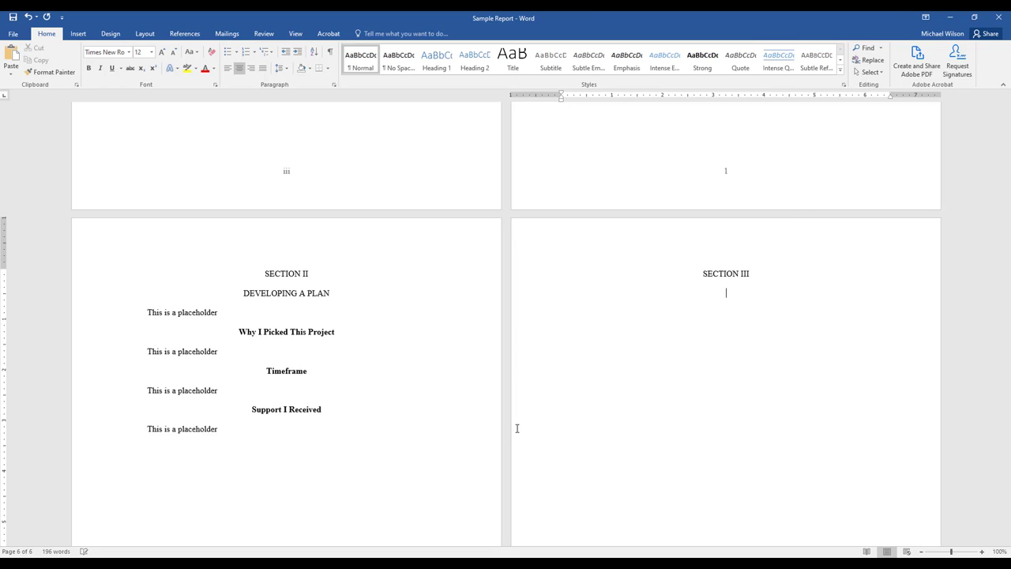
type("WHAT I LEARNED")
Left-align the empty line below "WHAT I LEARNED" and paste the placeholder paragraph there.
scroll(518, 429, "up", 1)
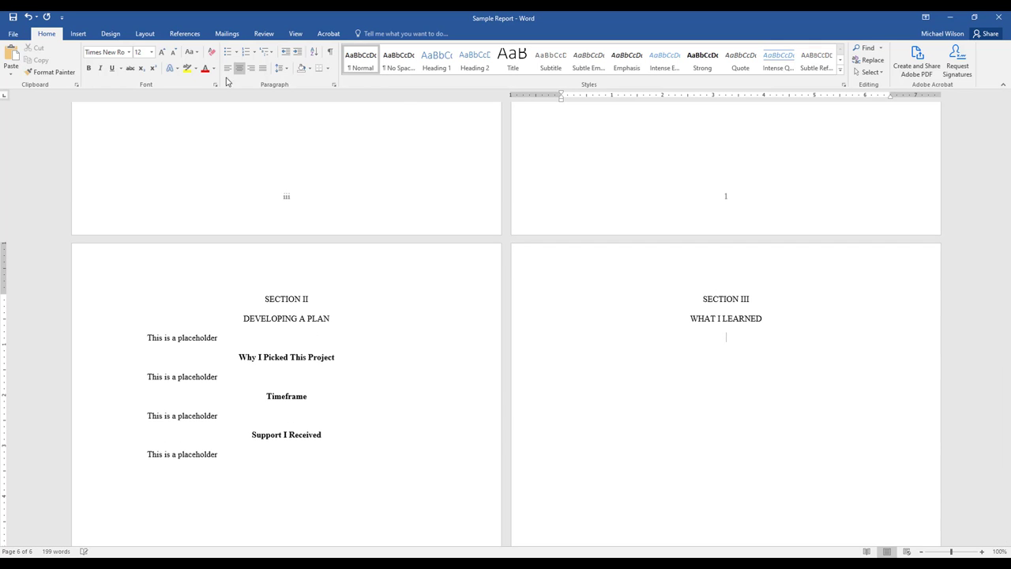
key("ctrl+l")
scroll(644, 330, "down", 1)
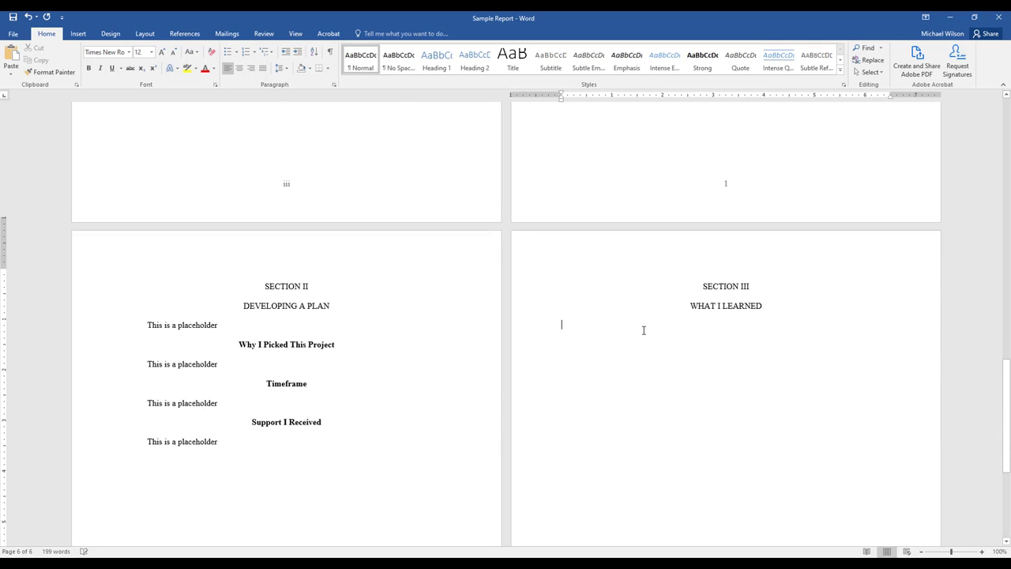
type("This is a placeholder")
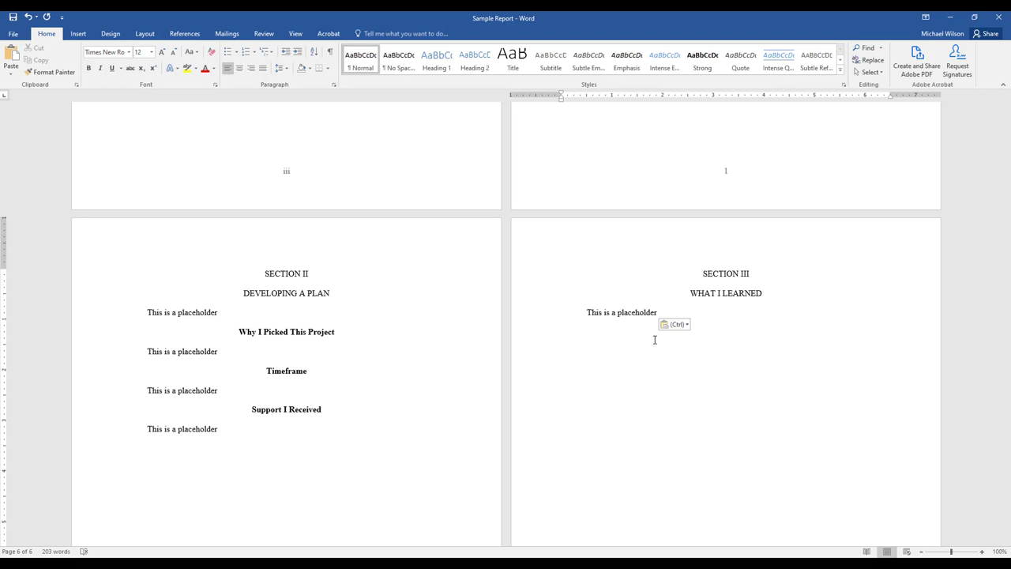
Add the line "Was this Project Beneficial to Me?" below the first Section III placeholder, followed by a pasted placeholder paragraph.
type("Was this Project Bene")
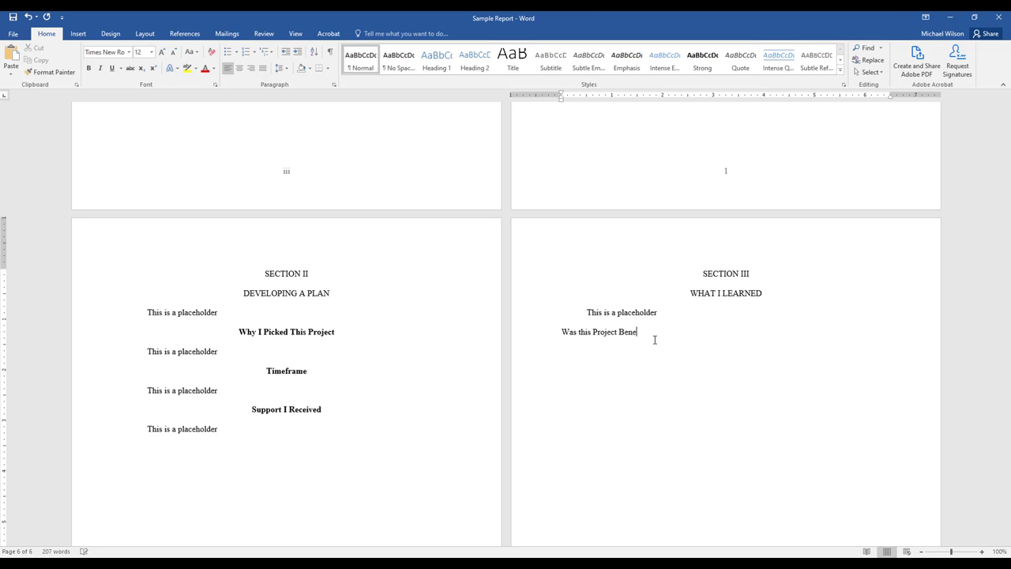
type("ficial to Me?")
key("Return")
type("This is a placeholder")
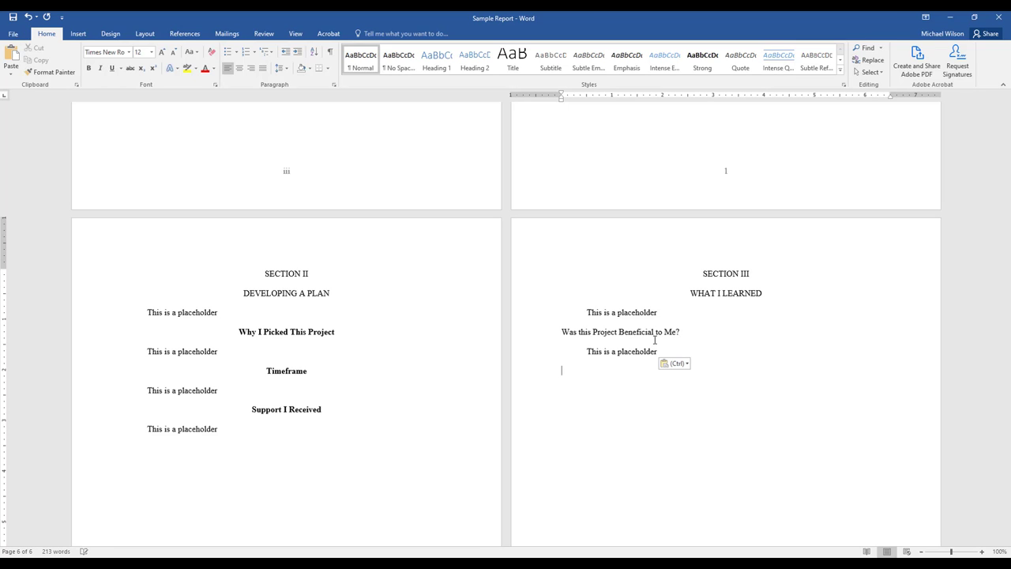
Add a "My Measurements" line to Section III with the placeholder paragraph pasted below it.
type("My Measurements")
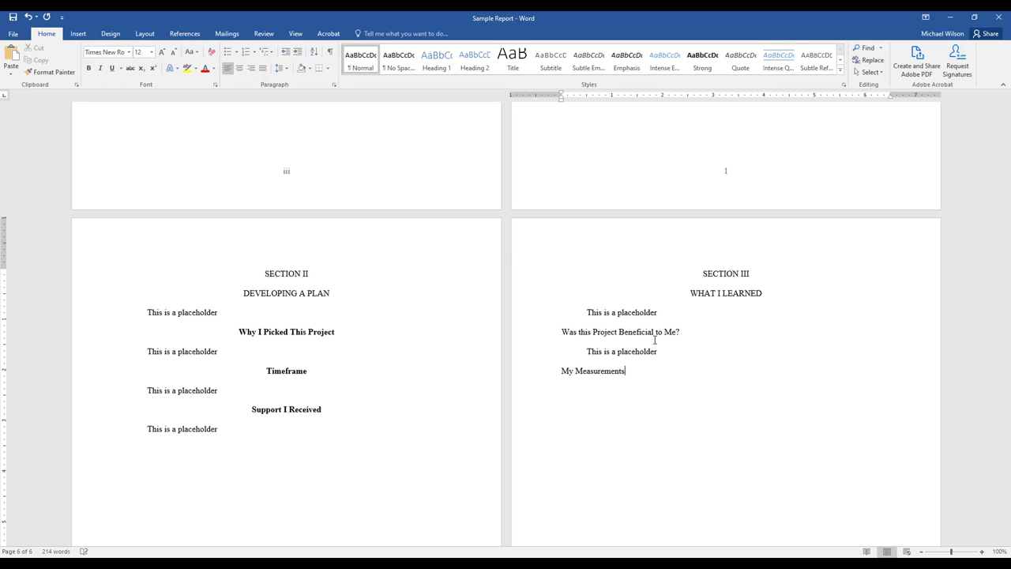
key("Return")
type("This is a placeholder")
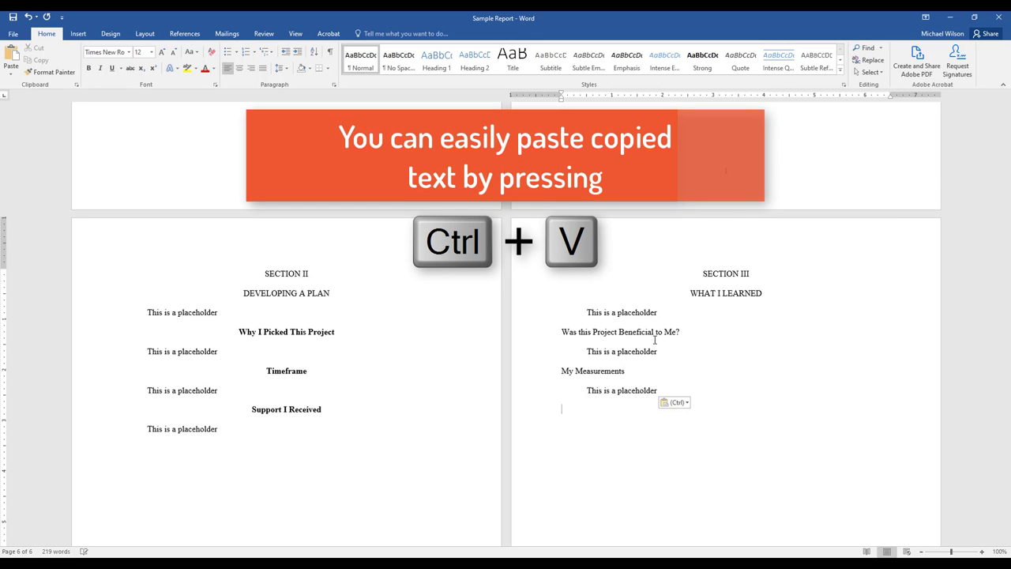
Add an "Easiest Aspect of My Project" line with the placeholder paragraph pasted below it.
type("Easiest Aspec")
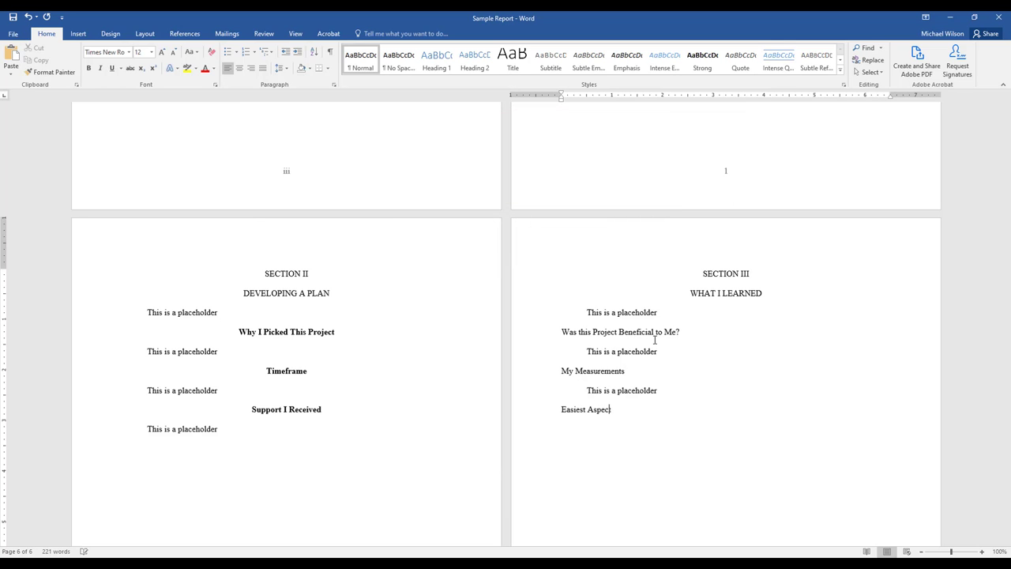
type("t of My Project")
type("This is a placeholder")
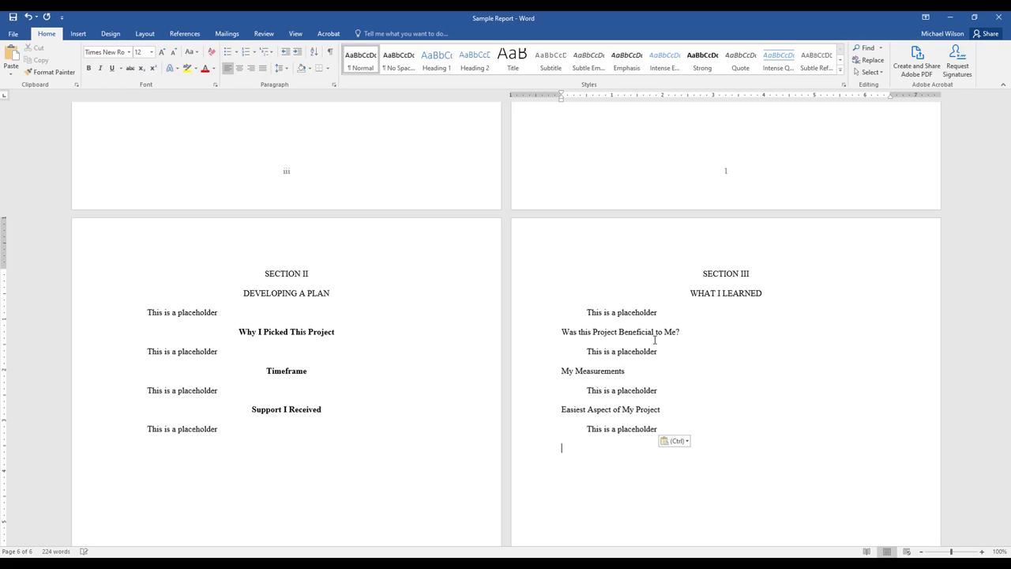
Add a "Hardest Aspect of My Project" line with the placeholder paragraph pasted below it.
type("Hardest Aspect of ")
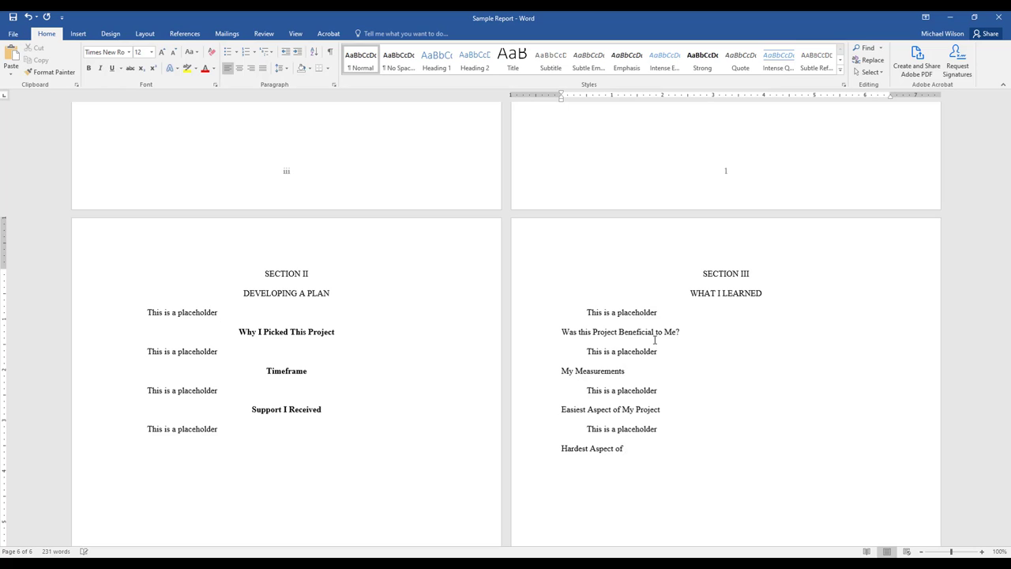
type("My Project")
type("This is a placeholder")
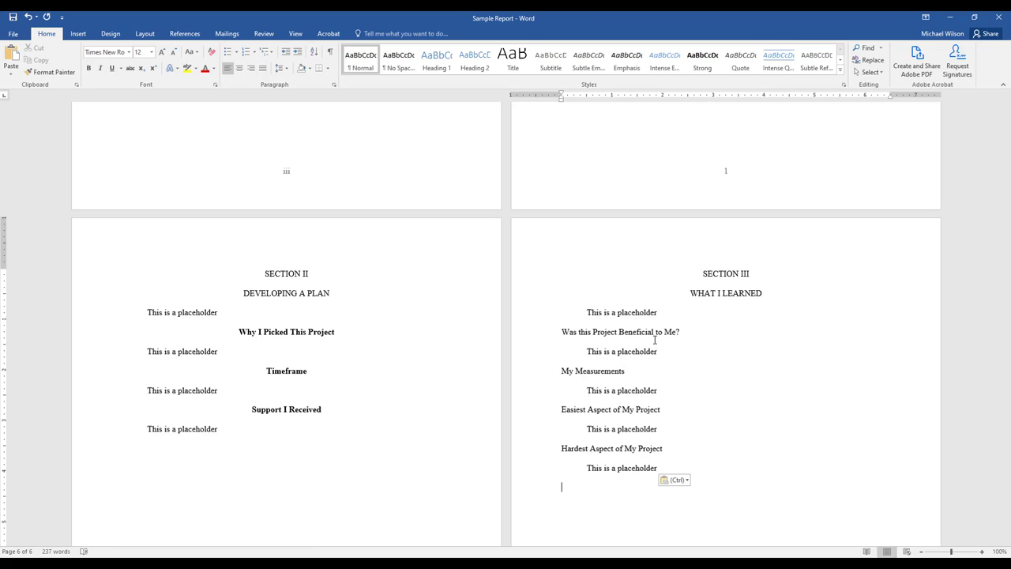
Add a "Surprises I Found" line with the placeholder paragraph pasted below it.
type("Surprises I Found")
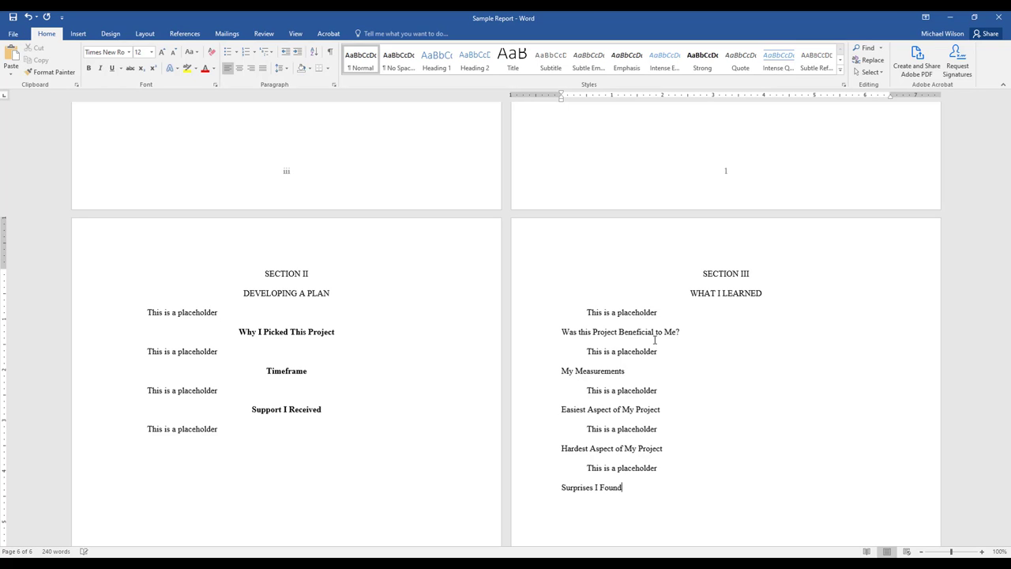
key("Return")
type("This is a placeholder")
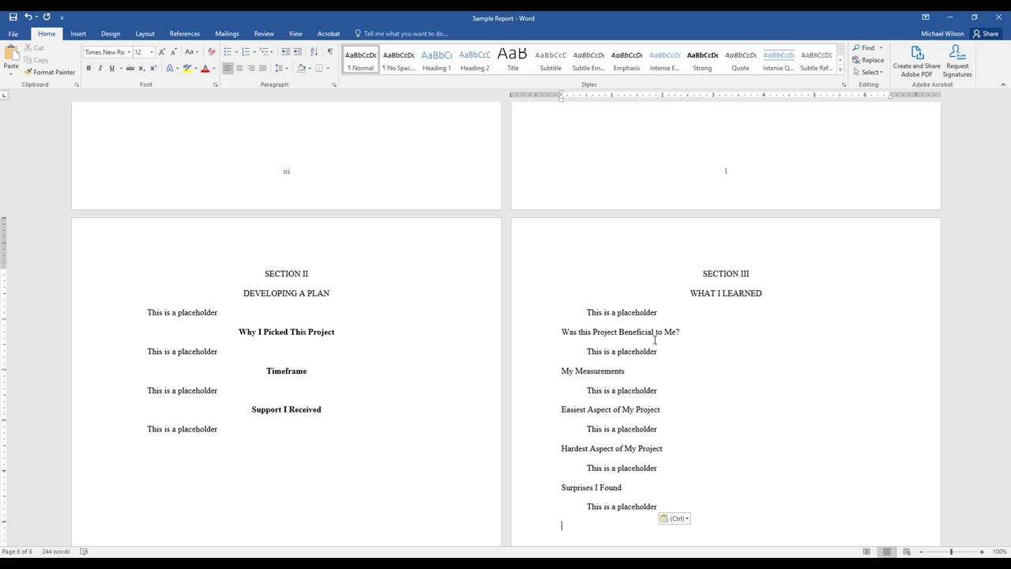
Add a "What I Expected to Learn" line at the end of Section III with the placeholder paragraph pasted below it.
type("What I Exp")
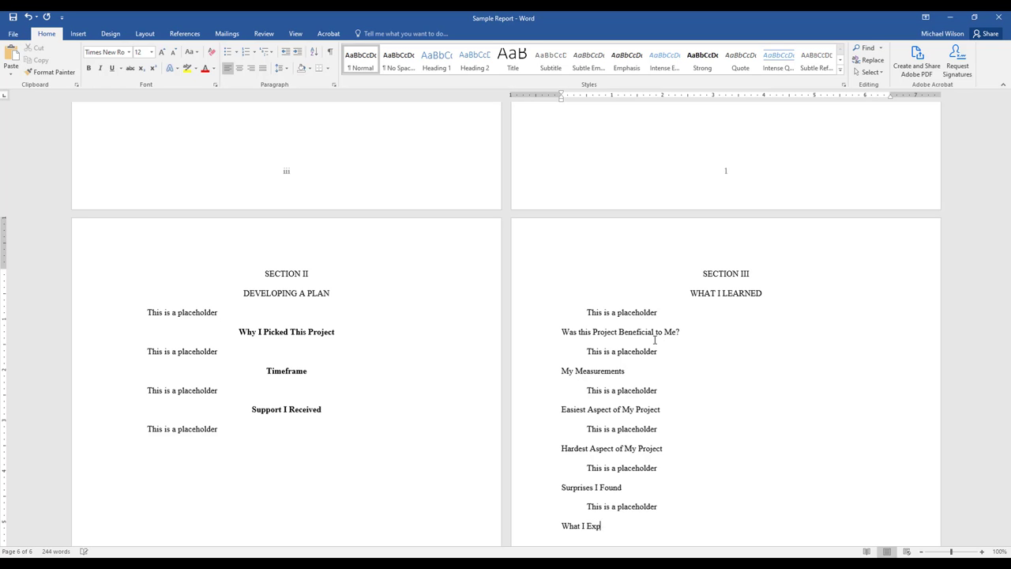
type("ected to Learn")
key("Return")
type("This is a placeholder")
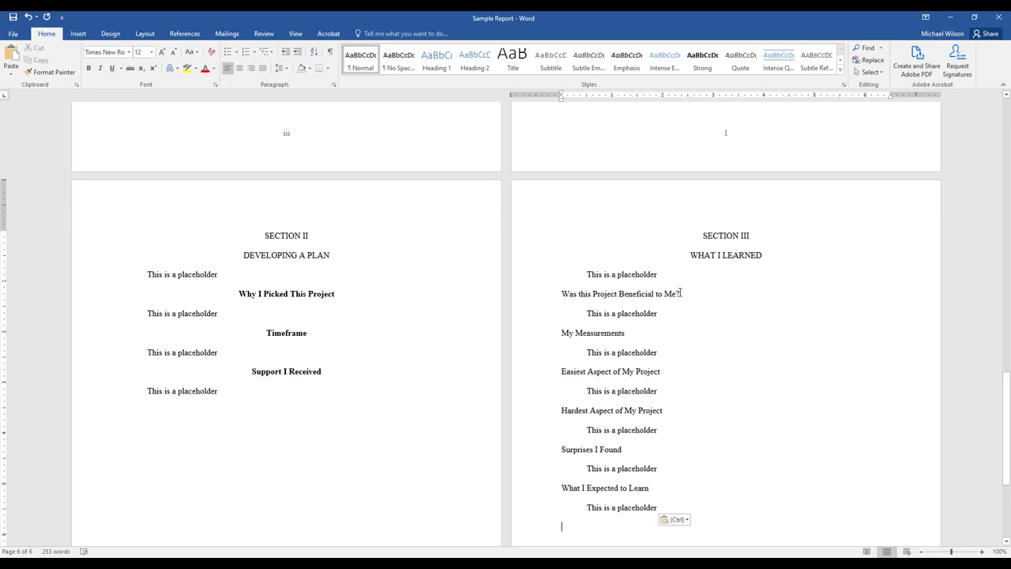
Center the "Was this Project Beneficial to Me?" subheading and make it bold.
left_click_drag(681, 294, 562, 297)
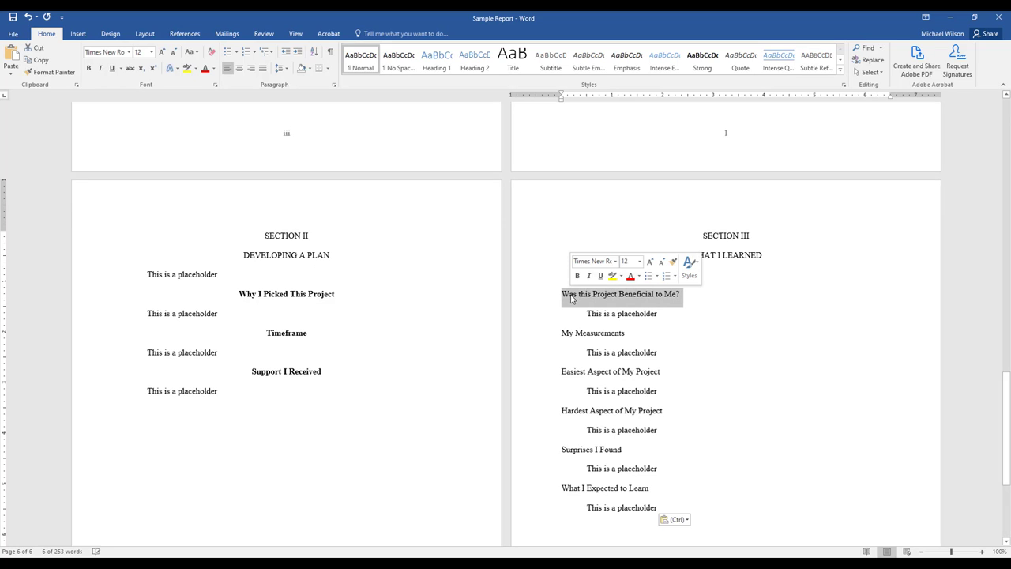
left_click(241, 68)
left_click(89, 68)
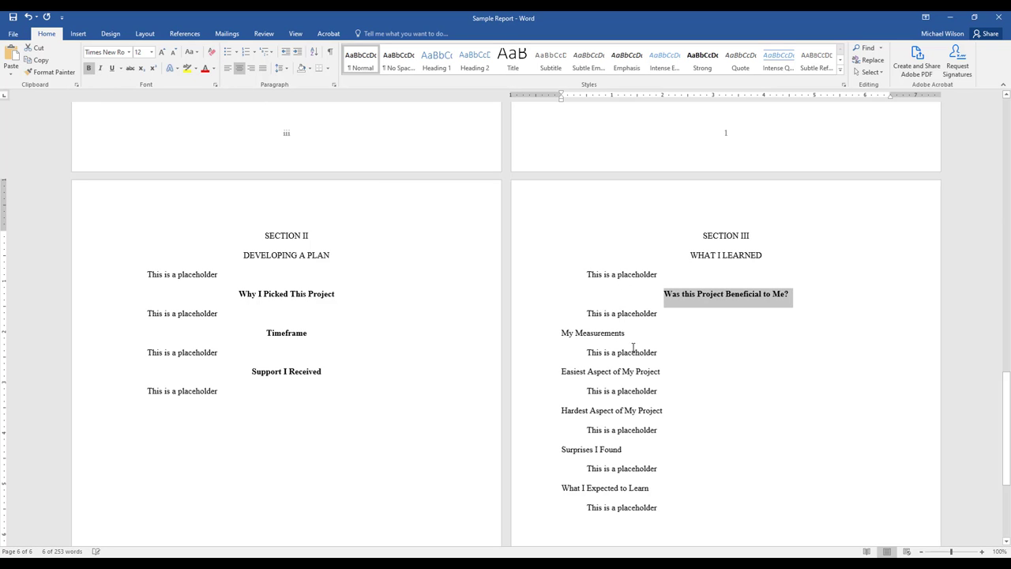
Make the "My Measurements" subheading bold and centered.
triple_click(592, 334)
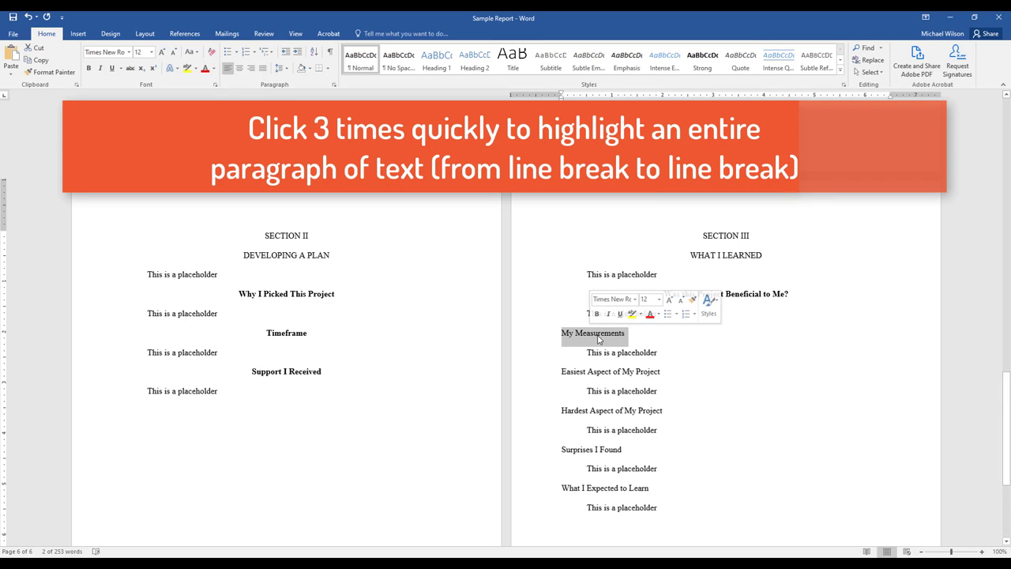
left_click(601, 348)
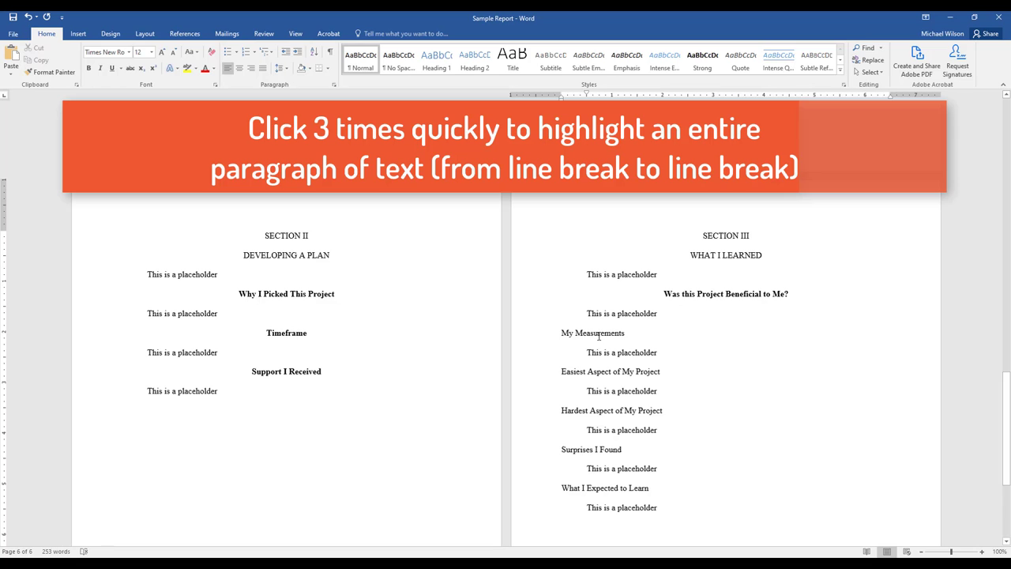
triple_click(598, 333)
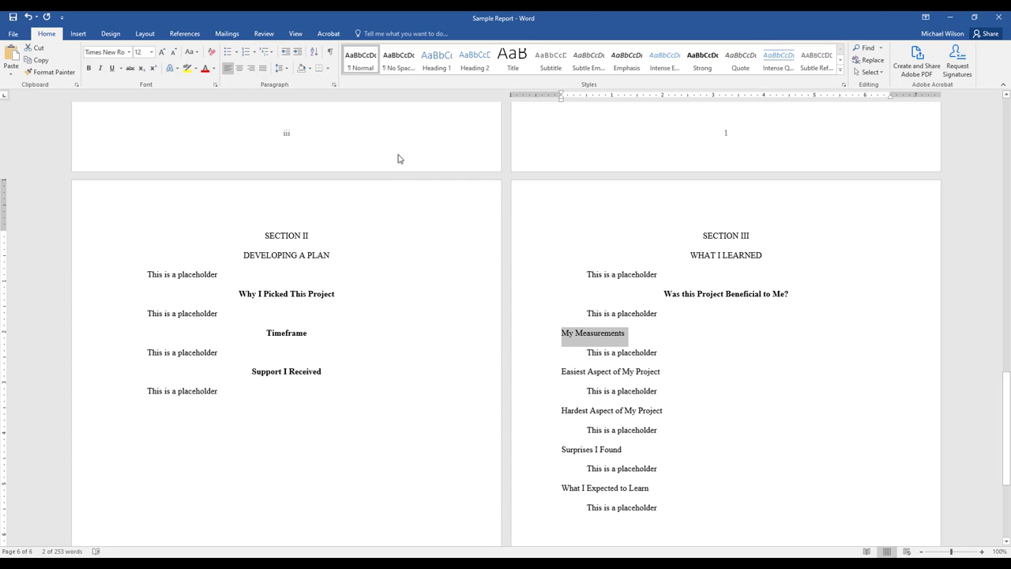
left_click(89, 69)
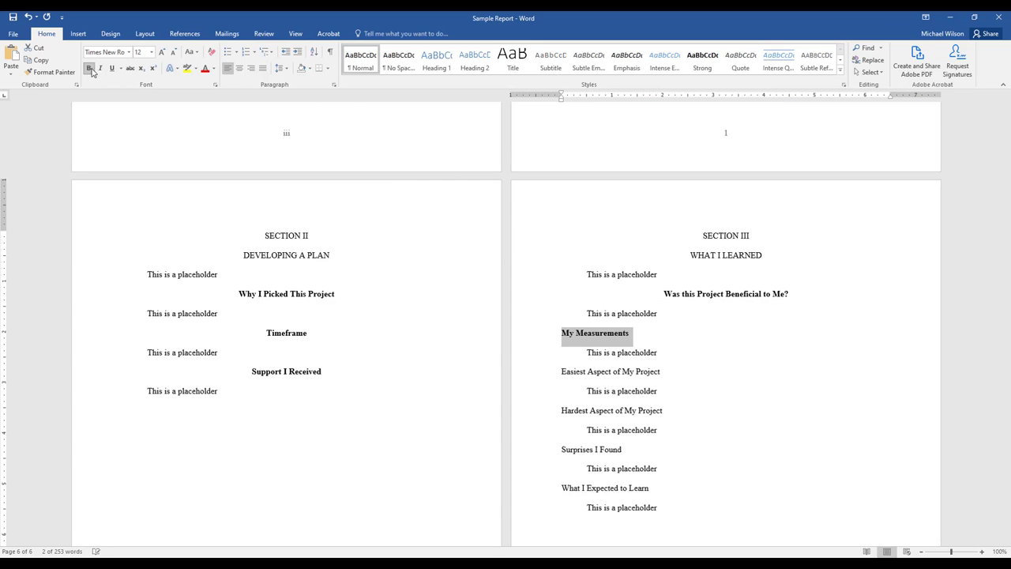
left_click(239, 68)
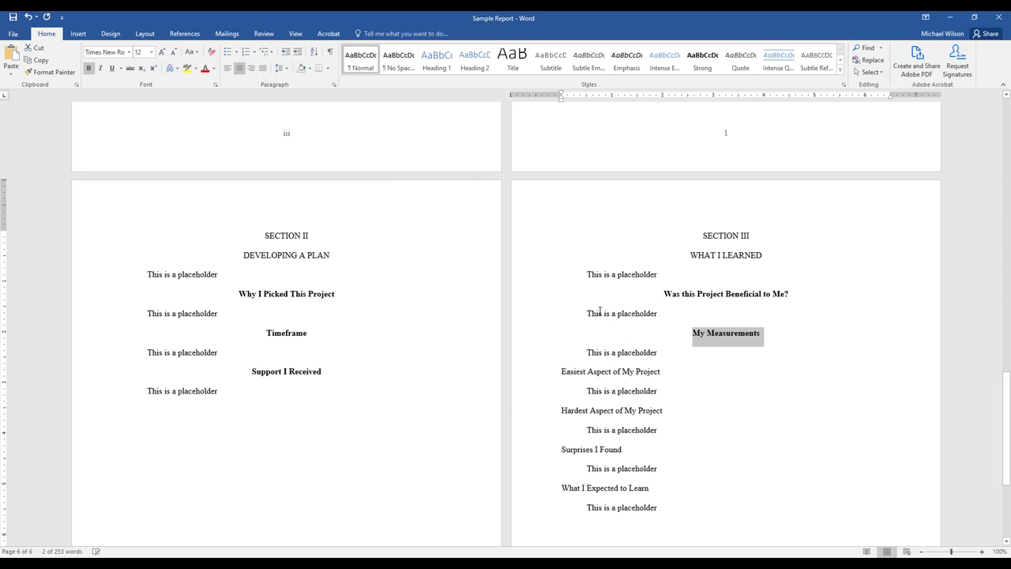
Make the "Easiest Aspect of My Project" and "Hardest Aspect of My Project" subheadings bold and centered.
triple_click(600, 372)
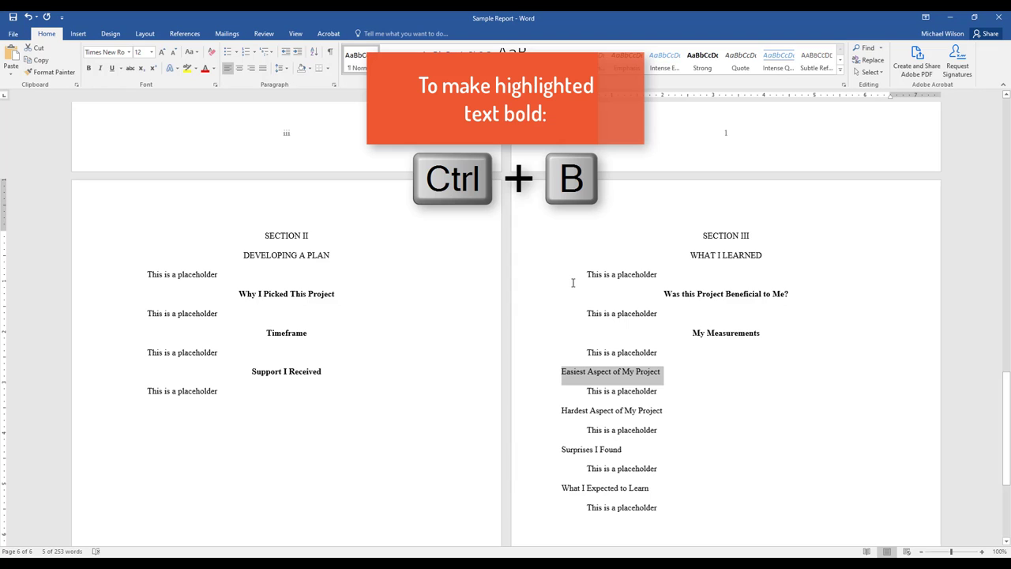
key("ctrl+b")
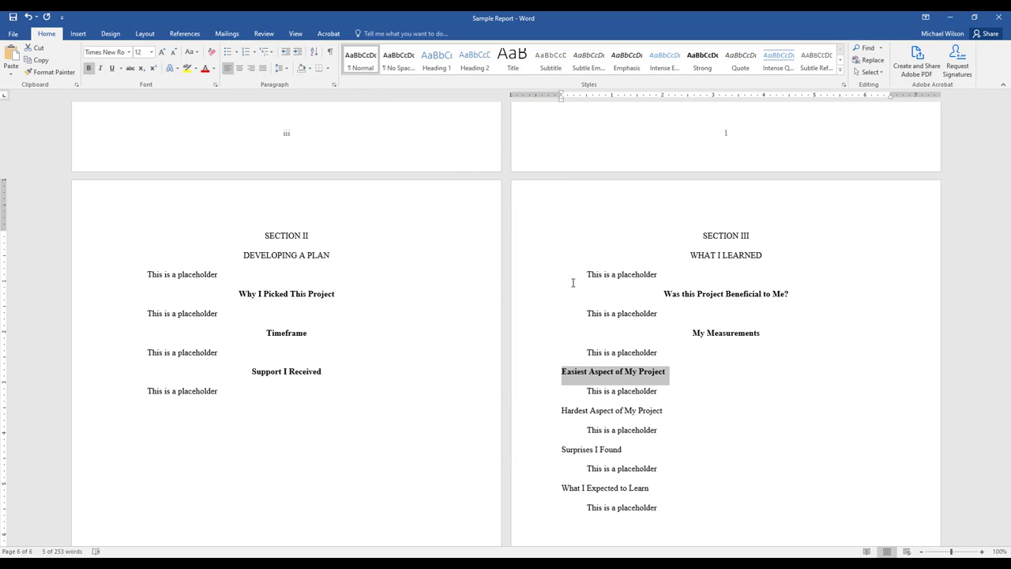
key("ctrl+e")
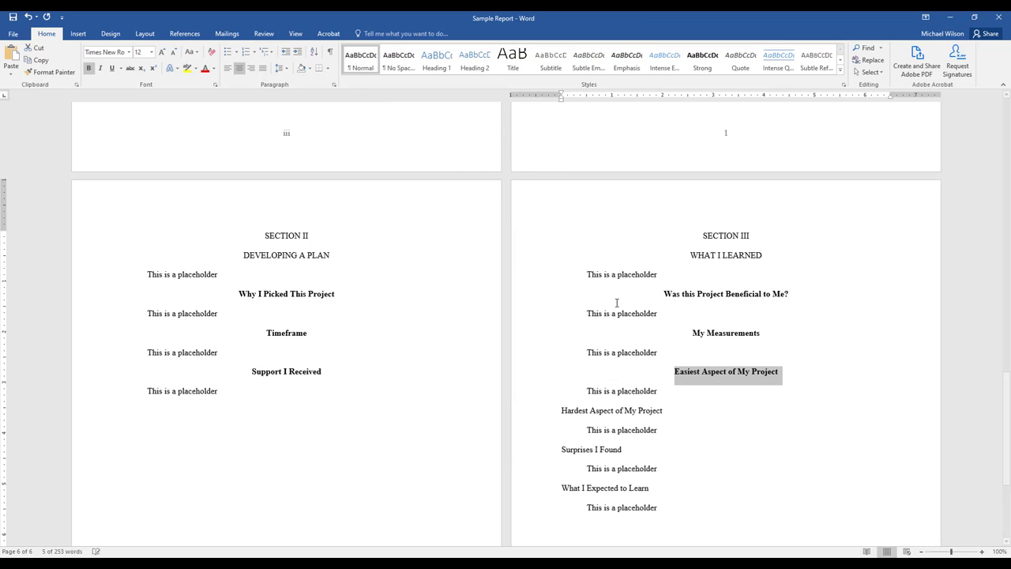
triple_click(629, 411)
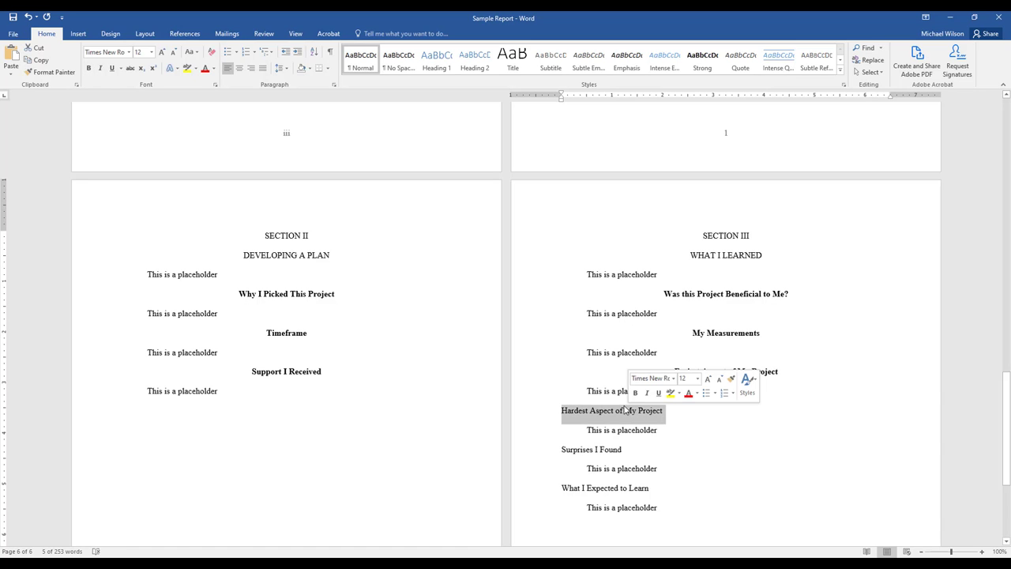
key("ctrl+e")
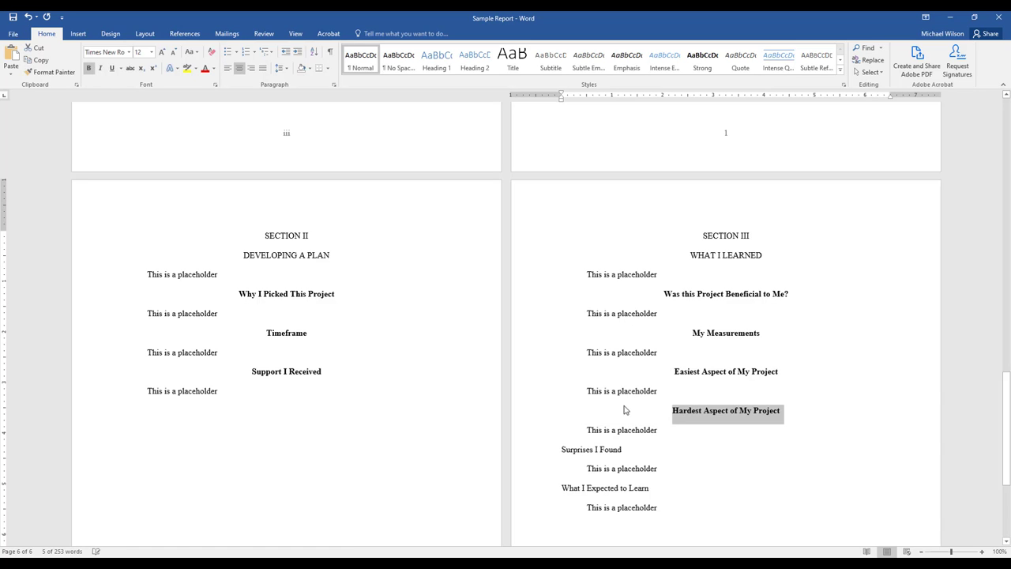
Make the "Surprises I Found" and "What I Expected to Learn" subheadings in Section III bold and centered.
triple_click(577, 449)
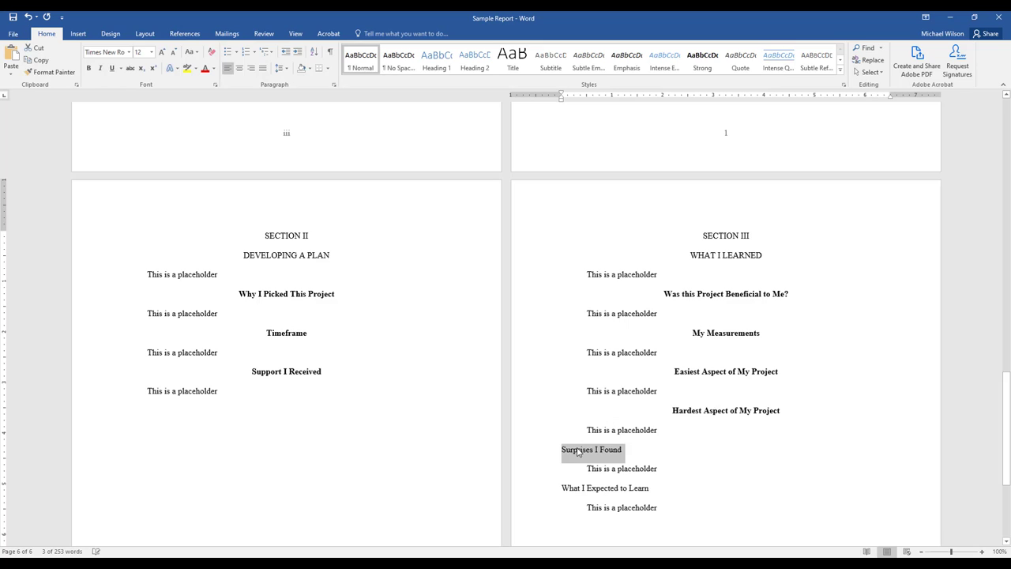
key("ctrl+b")
key("ctrl+e")
triple_click(607, 490)
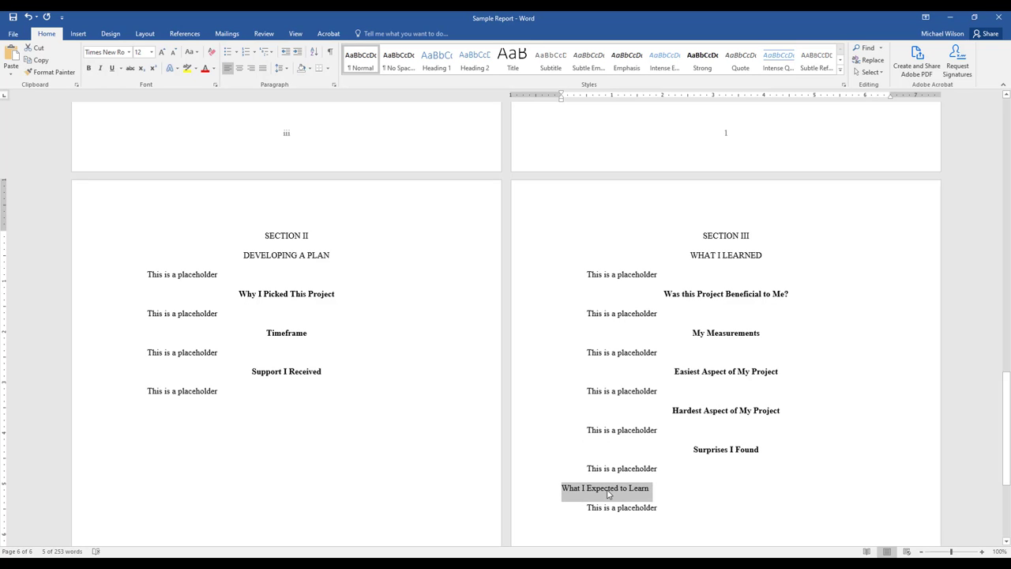
key("ctrl+b")
key("ctrl+e")
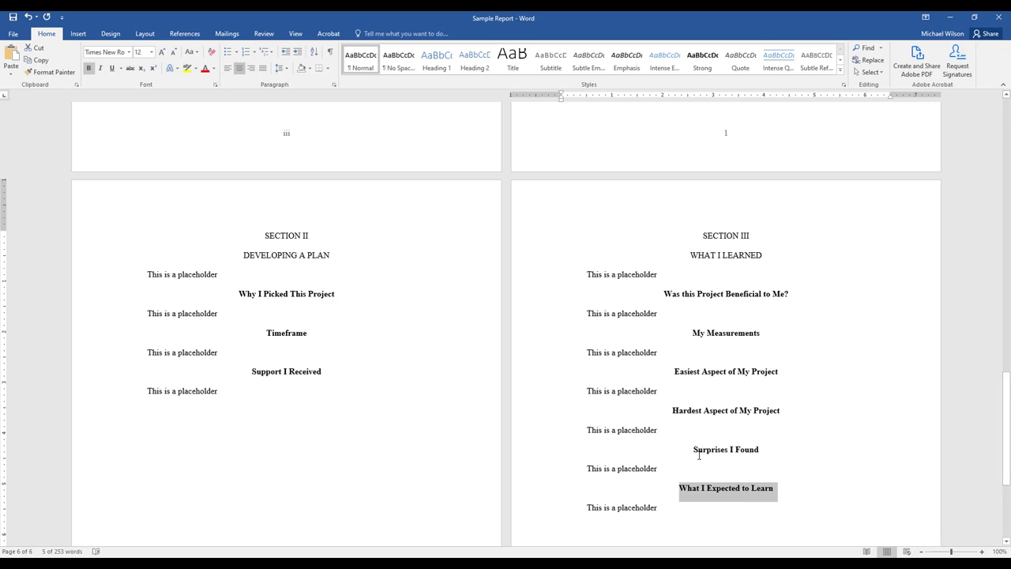
Insert a page break after the last placeholder paragraph of Section III.
scroll(699, 456, "down", 2)
left_click(634, 452)
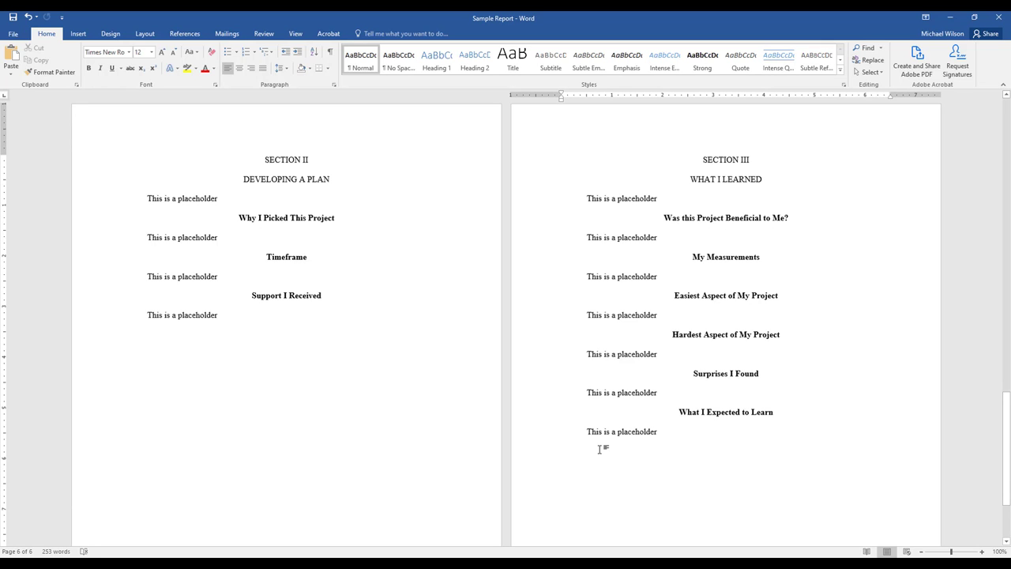
key("ctrl+Return")
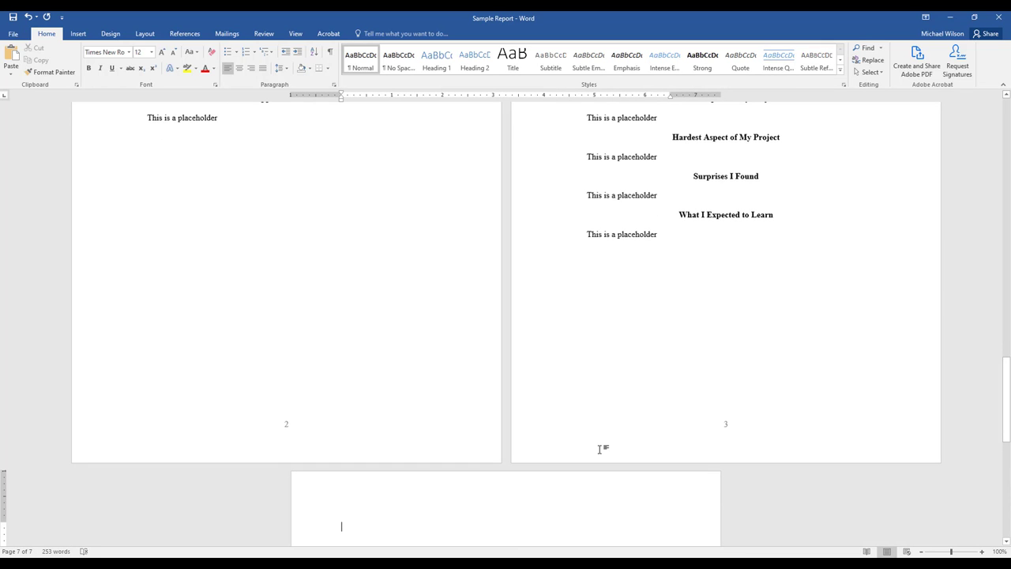
scroll(632, 427, "down", 3)
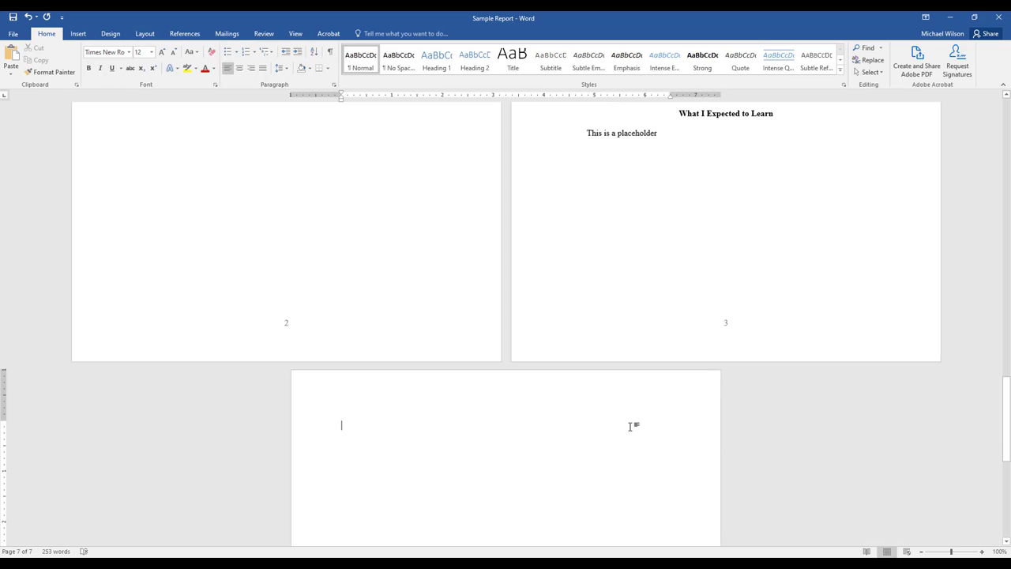
Add a centered two-line heading on the new page reading "SECTION IV" and "HINDSIGHT 20/20".
key("ctrl+e")
type("SEC")
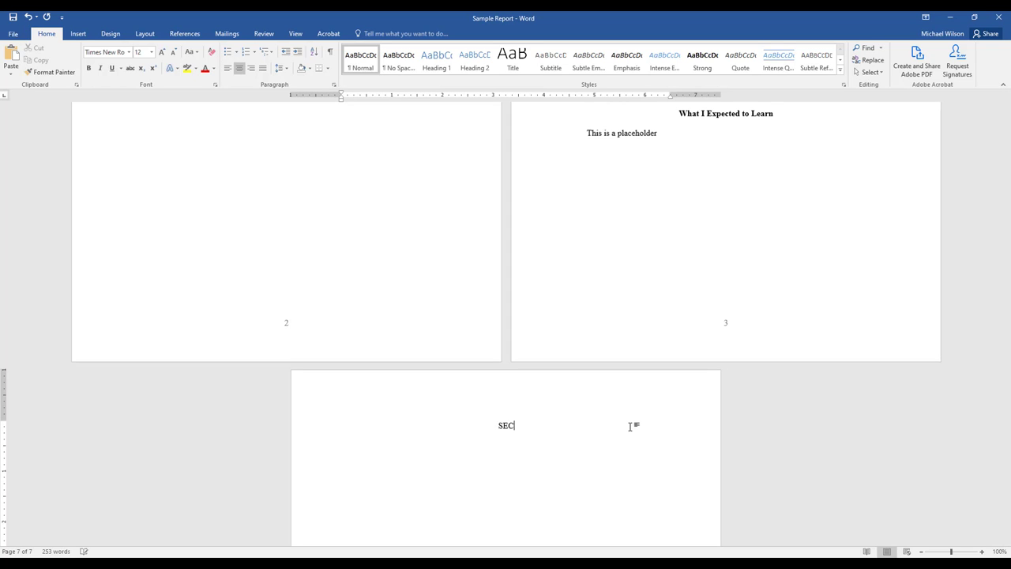
type("TION IV: HINDSIGHT 20/20")
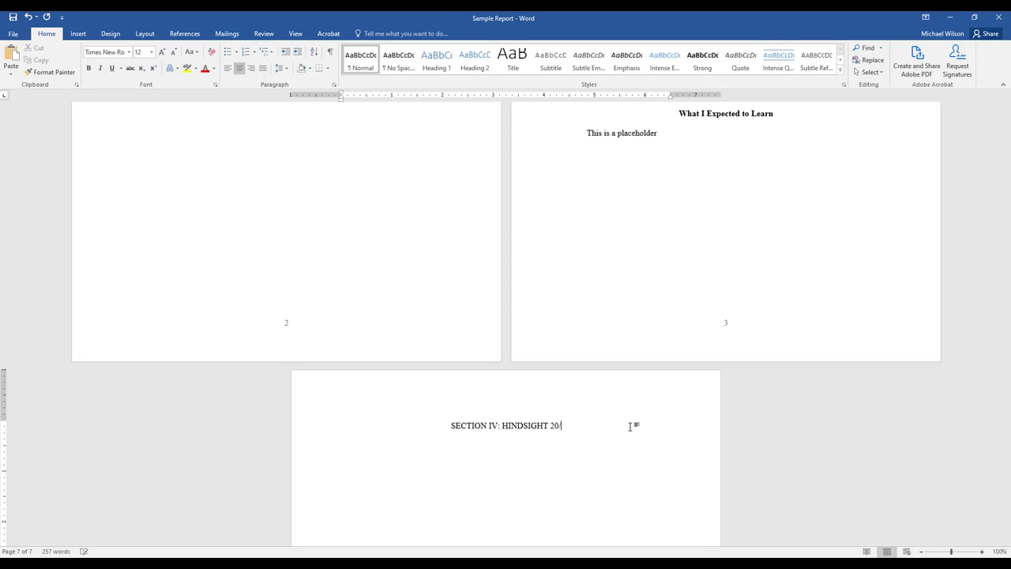
key("BackSpace")
key("BackSpace")
key("BackSpace")
key("BackSpace")
key("BackSpace")
key("BackSpace")
key("BackSpace")
key("BackSpace")
key("BackSpace")
key("BackSpace")
key("BackSpace")
key("BackSpace")
key("BackSpace")
key("BackSpace")
key("BackSpace")
key("BackSpace")
key("BackSpace")
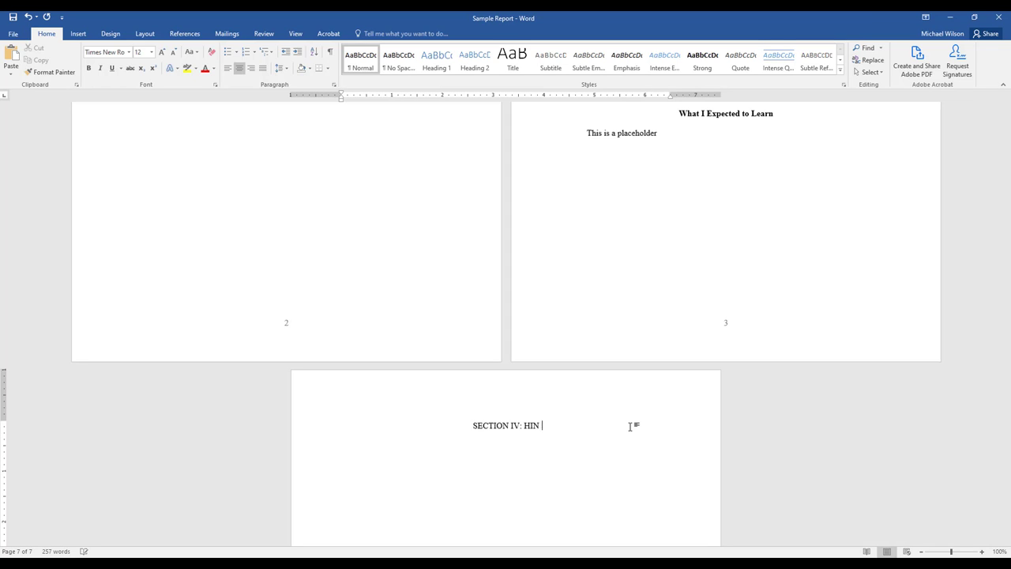
type("HINDSIGHT")
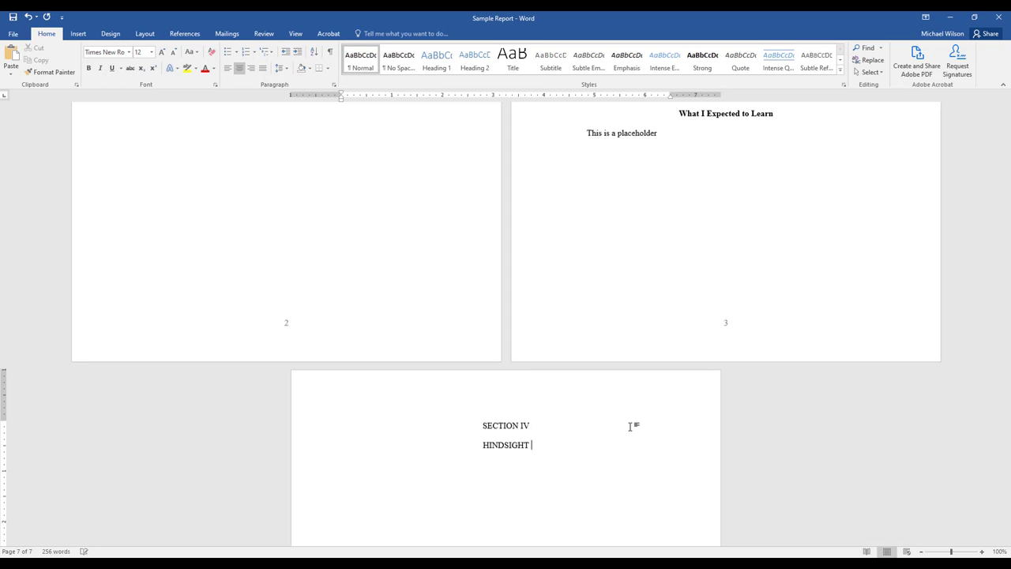
type(" 20/20")
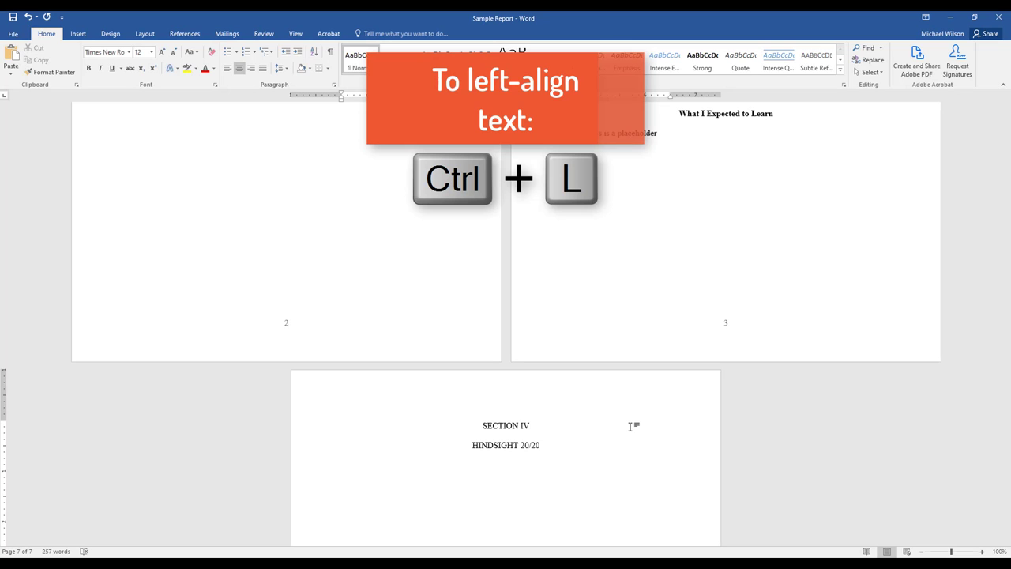
Below the Section IV heading, paste the placeholder left-aligned and add a "What I Wish I Had Done Differently" line with another placeholder.
key("ctrl+l")
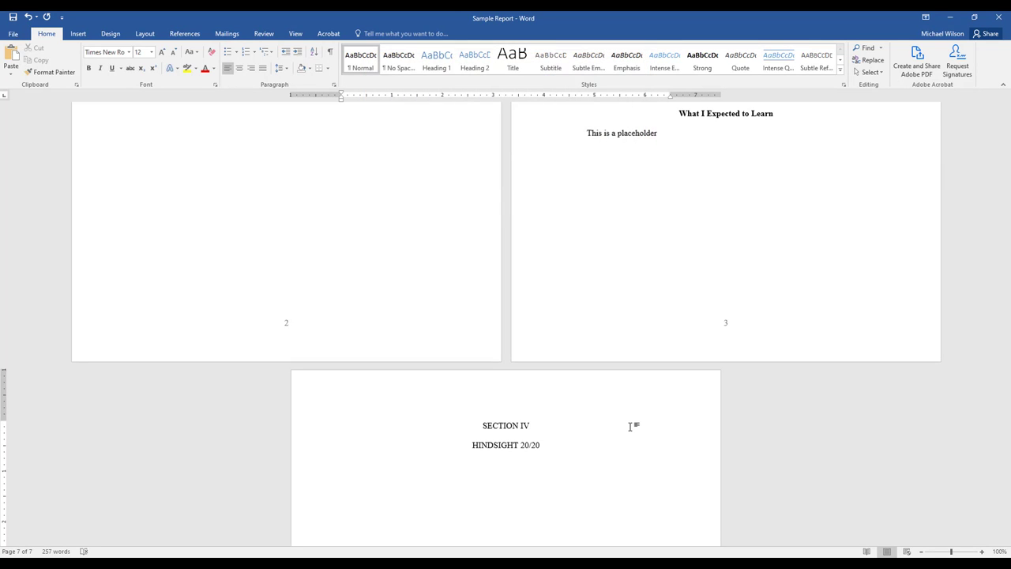
type("This is a placeholder")
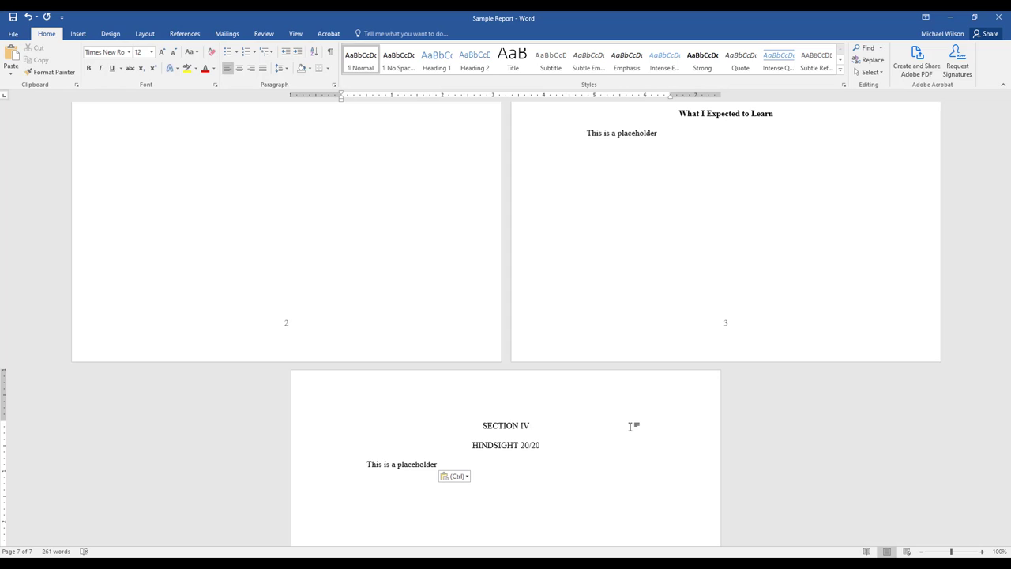
type("What I Wish I Ha")
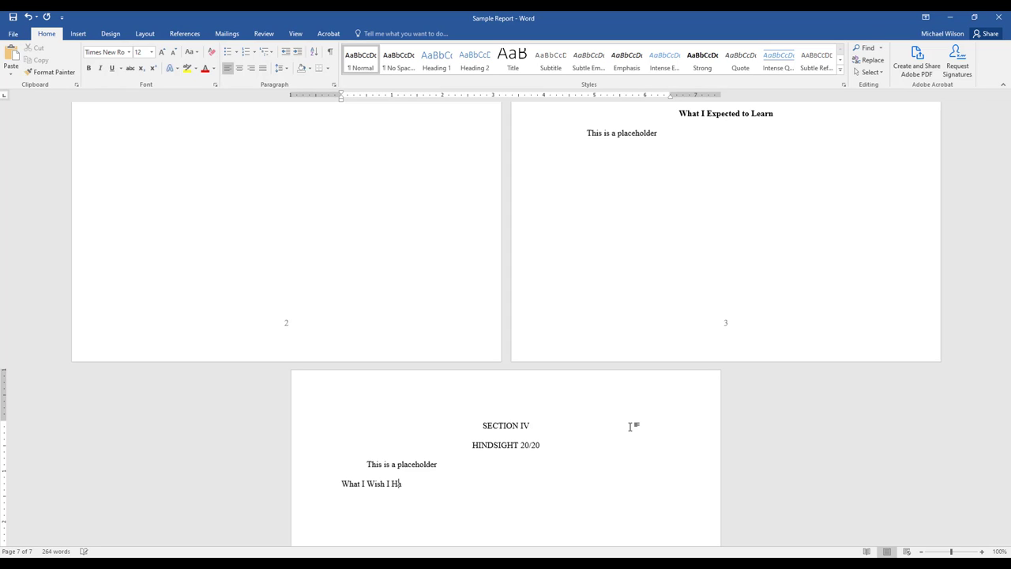
type("d Done Differently")
type("This is a placeholder")
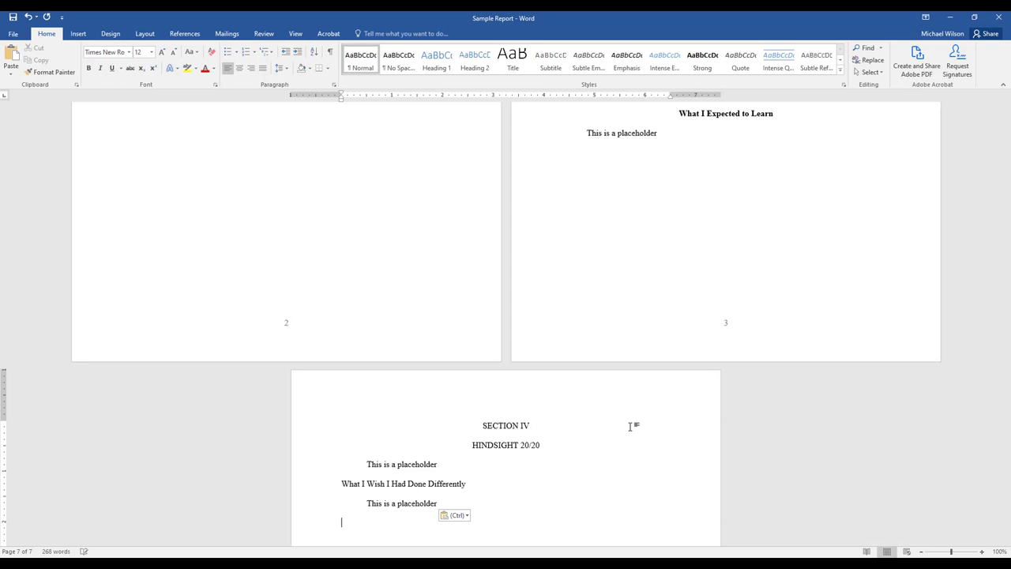
Add a "My Advice for Future Projects" line in Section IV with the placeholder paragraph pasted below it.
type("My Advice for Future Projects")
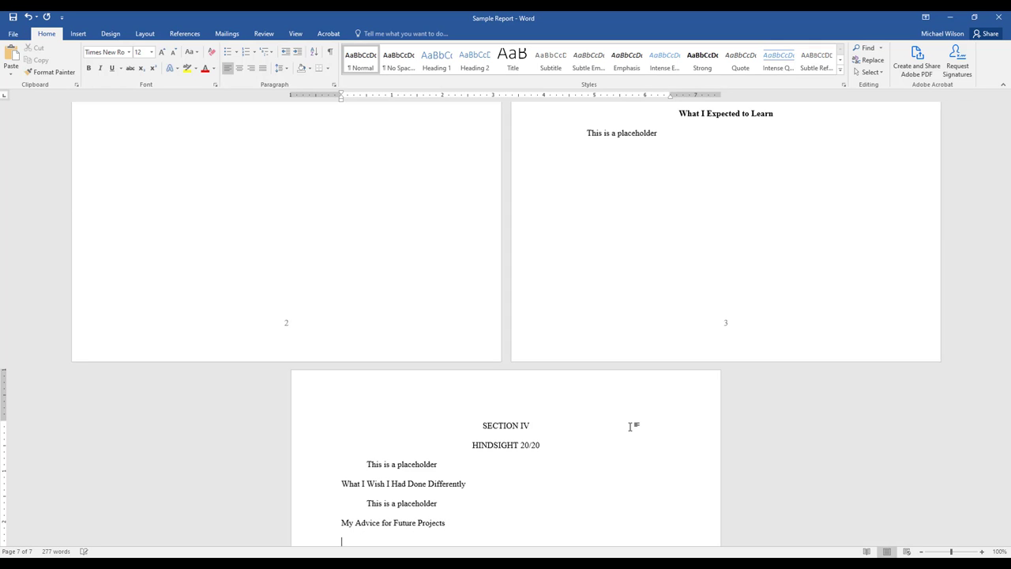
type("This is a placeholder")
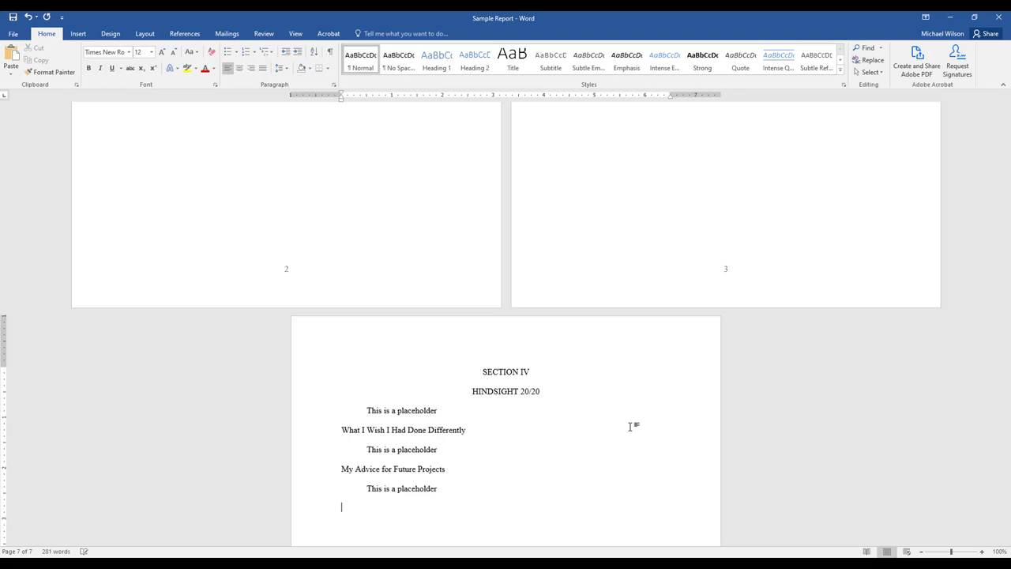
Add a "Knowledge, Skills, and Abilities" line in Section IV with the placeholder paragraph pasted below it.
type("Knowledge, Skills, and Abilities")
key("Return")
type("This is a placeholder")
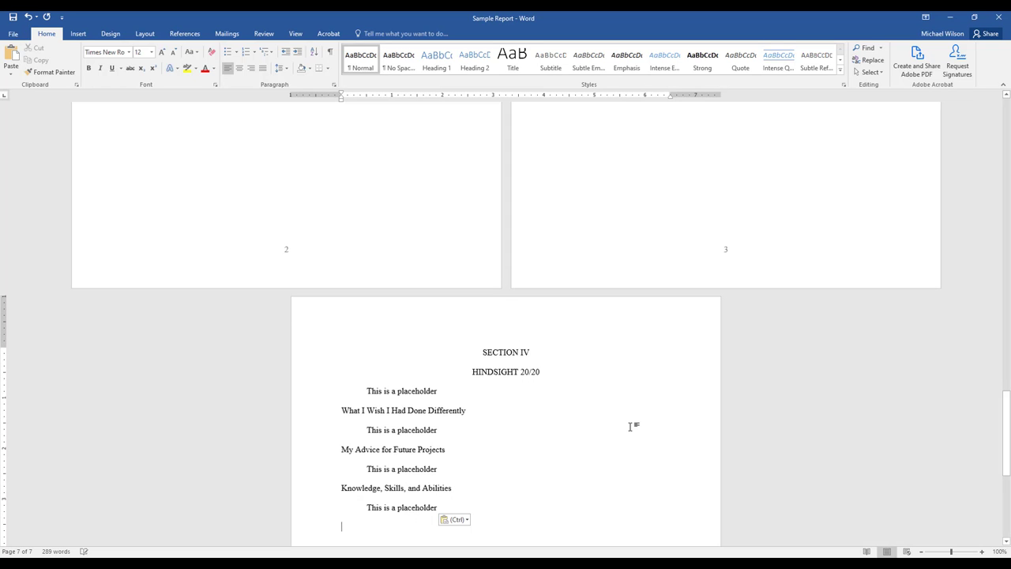
Add a "How was Happy B'n Scrappy Affected?" line at the end of Section IV with the placeholder paragraph pasted below it.
type("Ho")
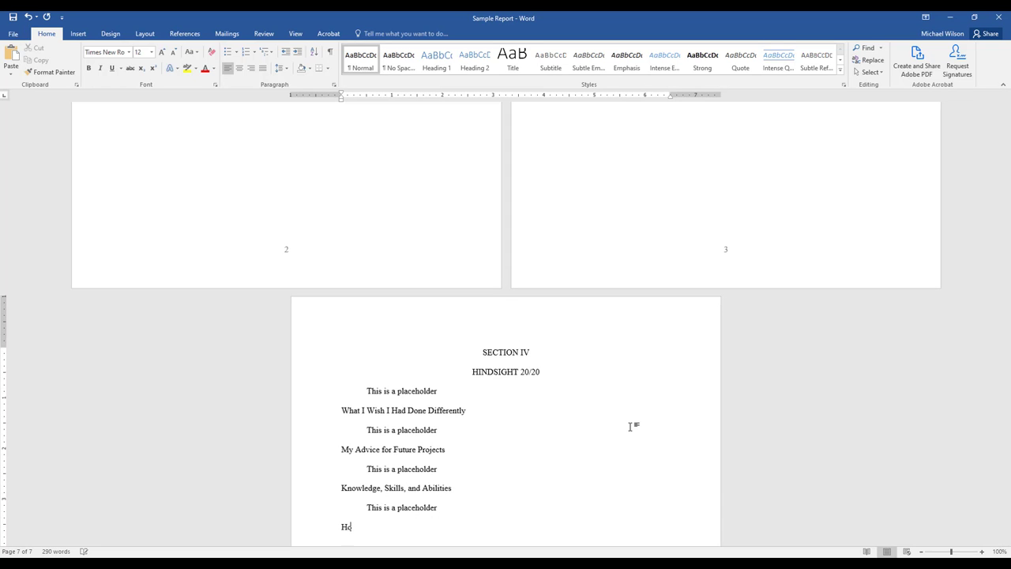
type("w was Happy B'n Scrappy Affected?")
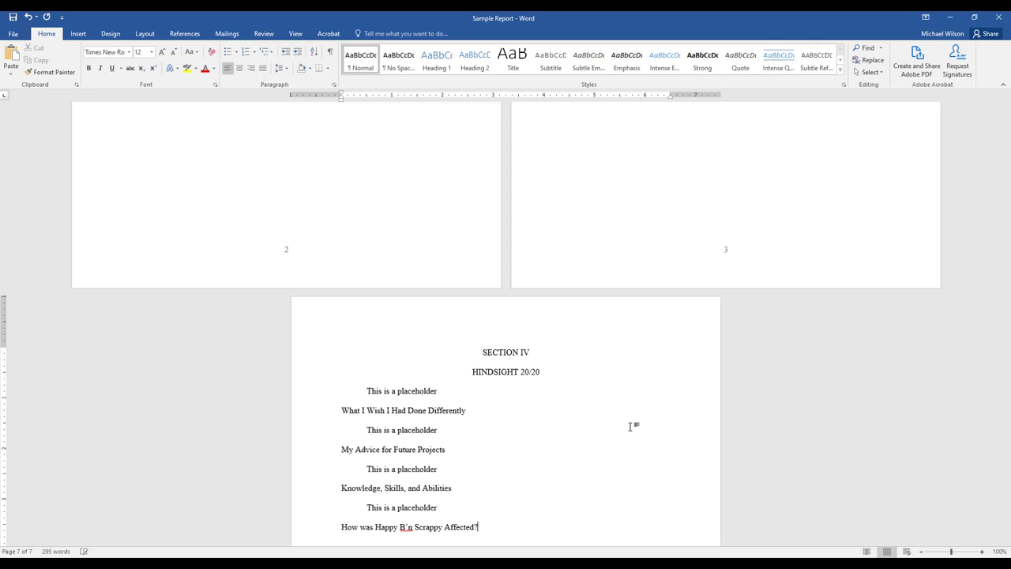
key("Return")
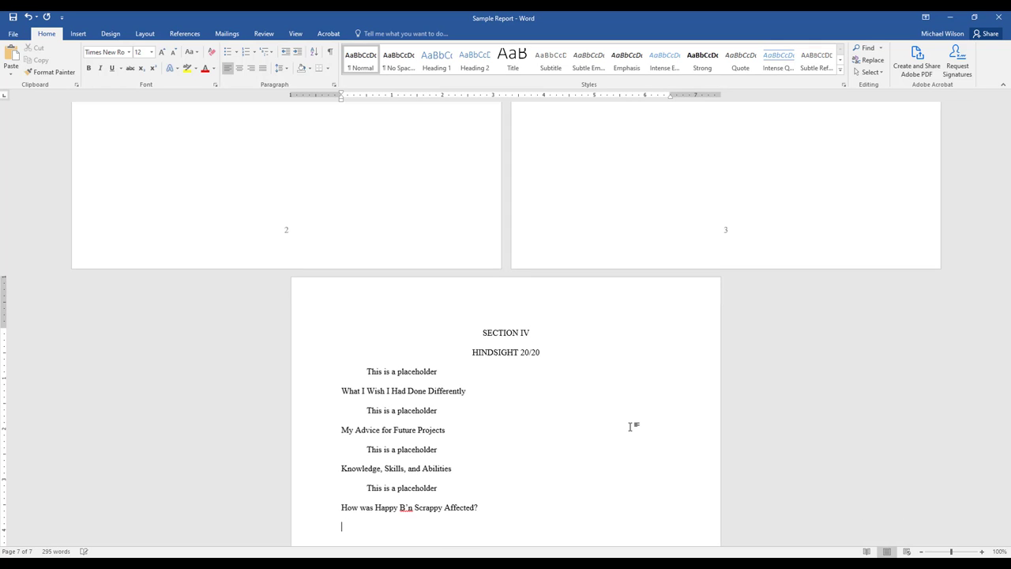
type("This is a placeholder")
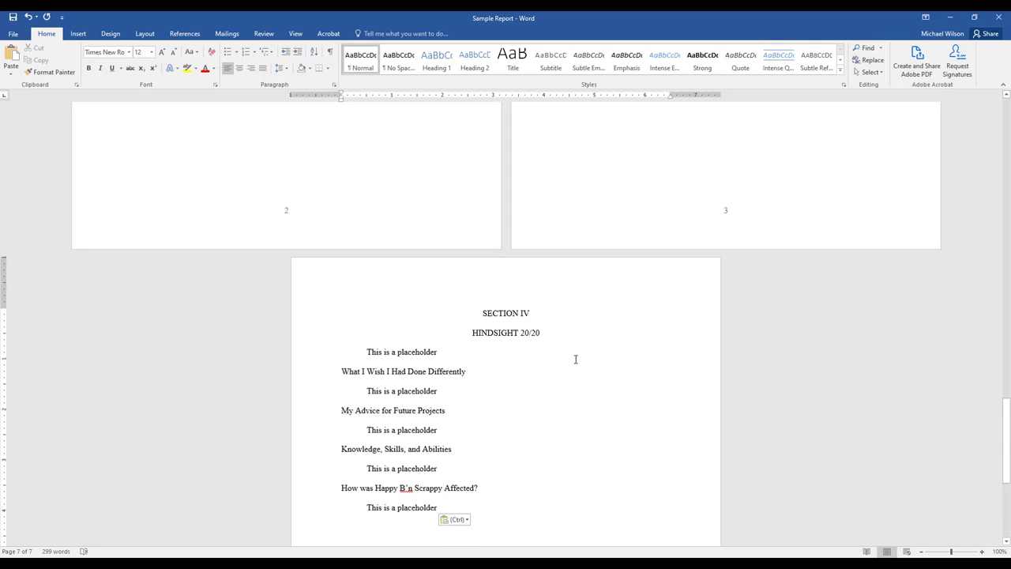
Make the "What I Wish I Had Done Differently" and "My Advice for Future Projects" subheadings bold and centered.
triple_click(399, 372)
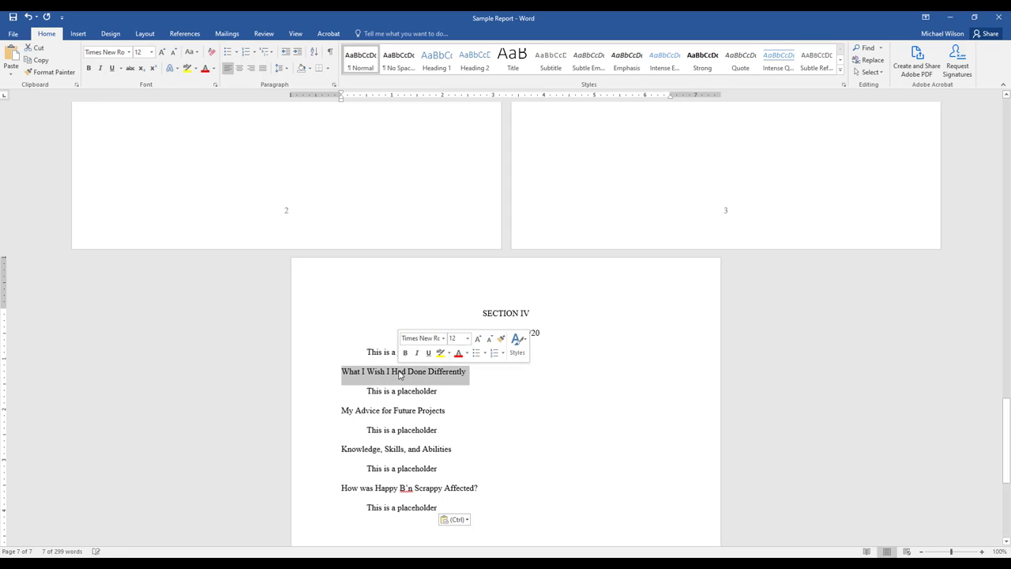
key("ctrl+b")
key("ctrl+e")
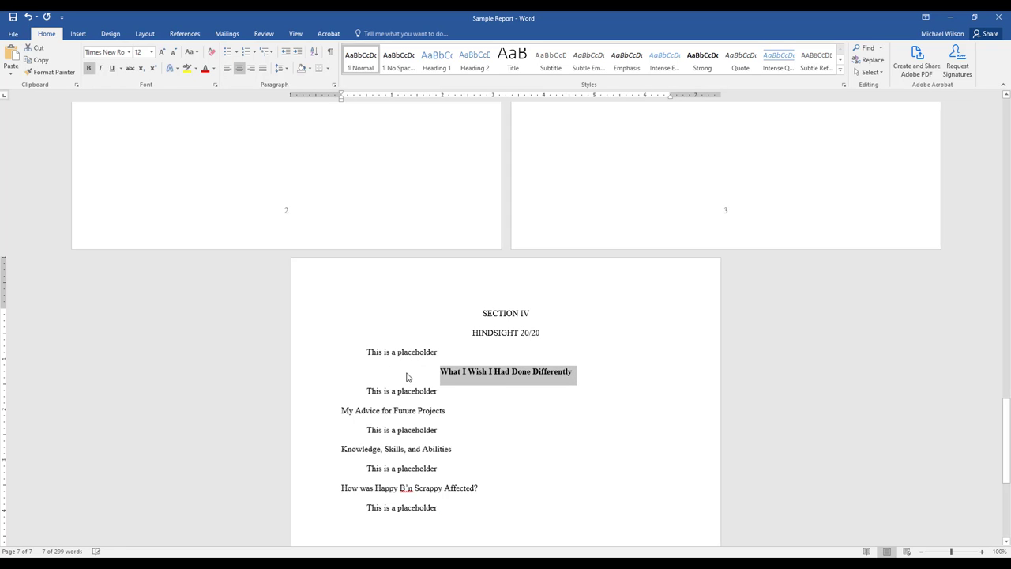
triple_click(374, 410)
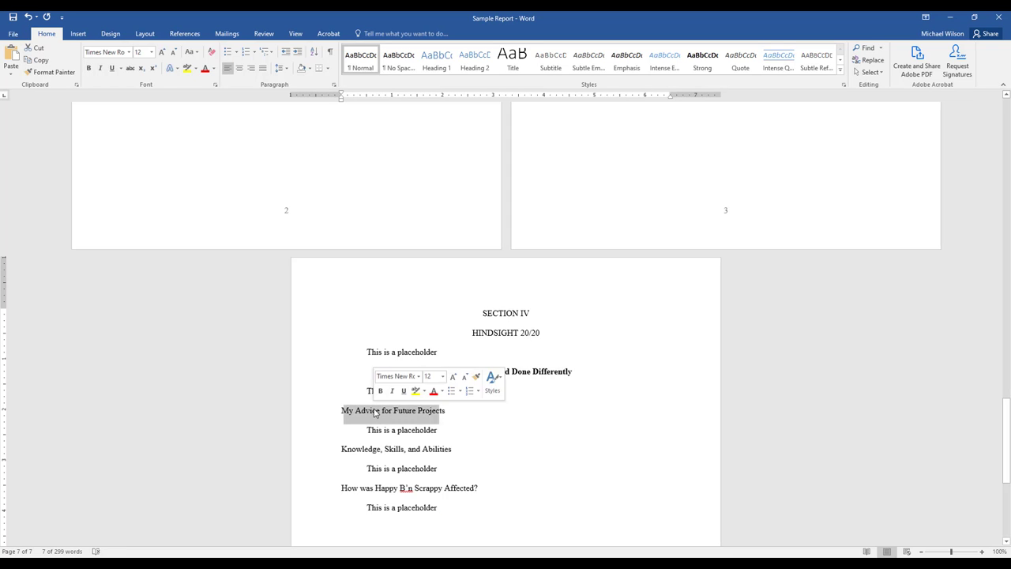
key("ctrl+b")
key("ctrl+e")
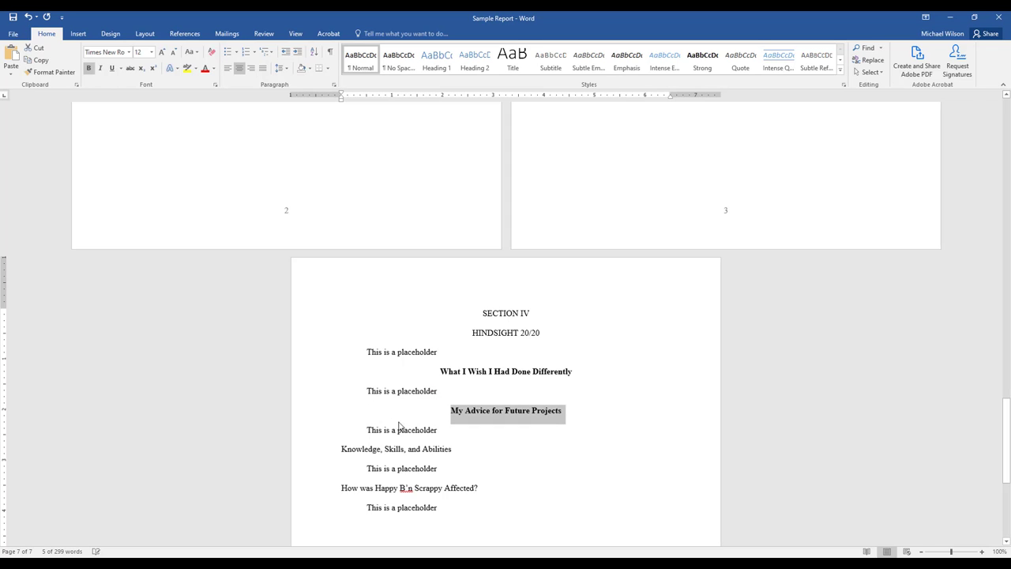
Make the "Knowledge, Skills, and Abilities" and "How was Happy B'n Scrappy Affected?" subheadings bold and centered.
triple_click(379, 449)
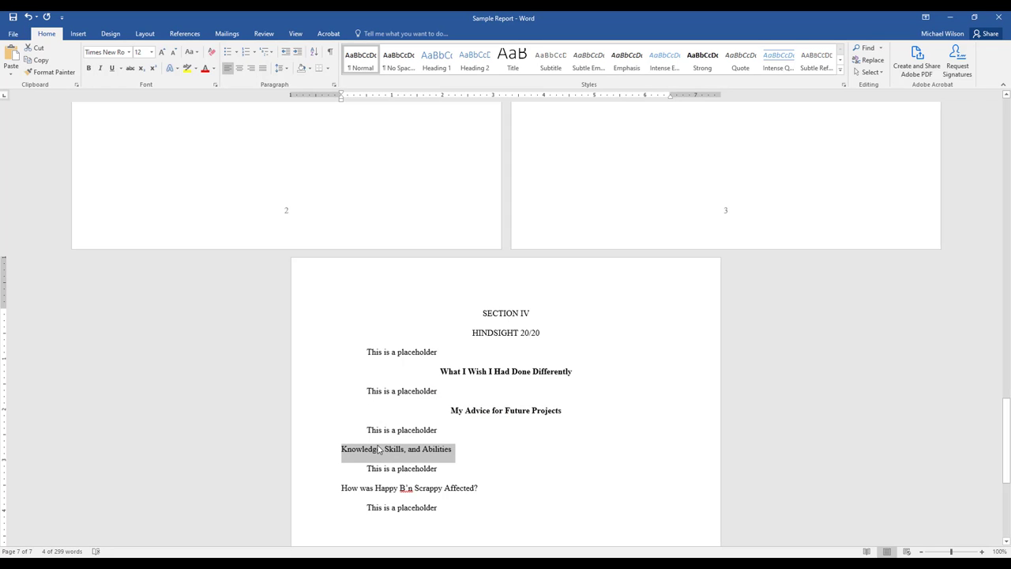
key("ctrl+b")
key("ctrl+e")
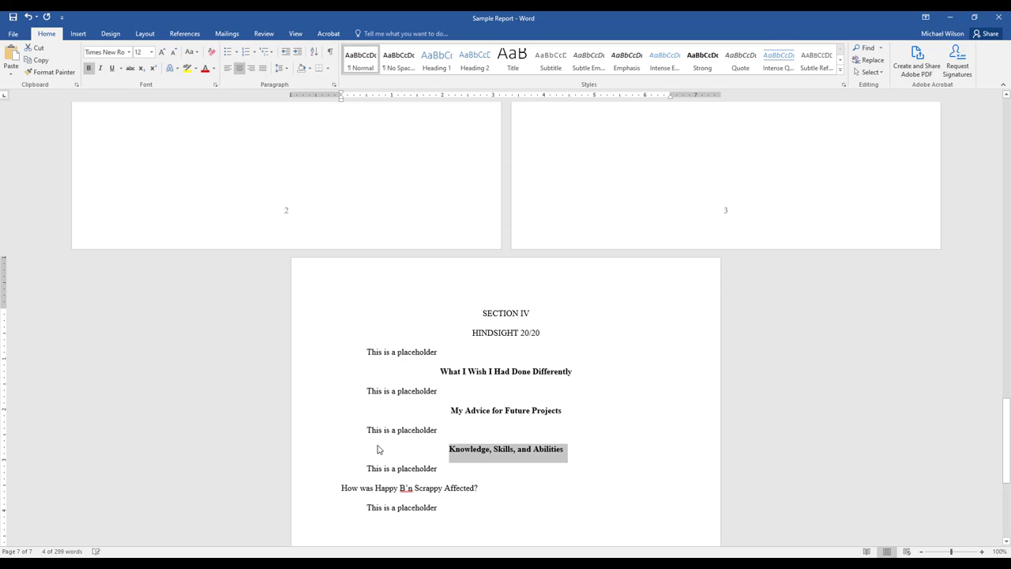
triple_click(362, 487)
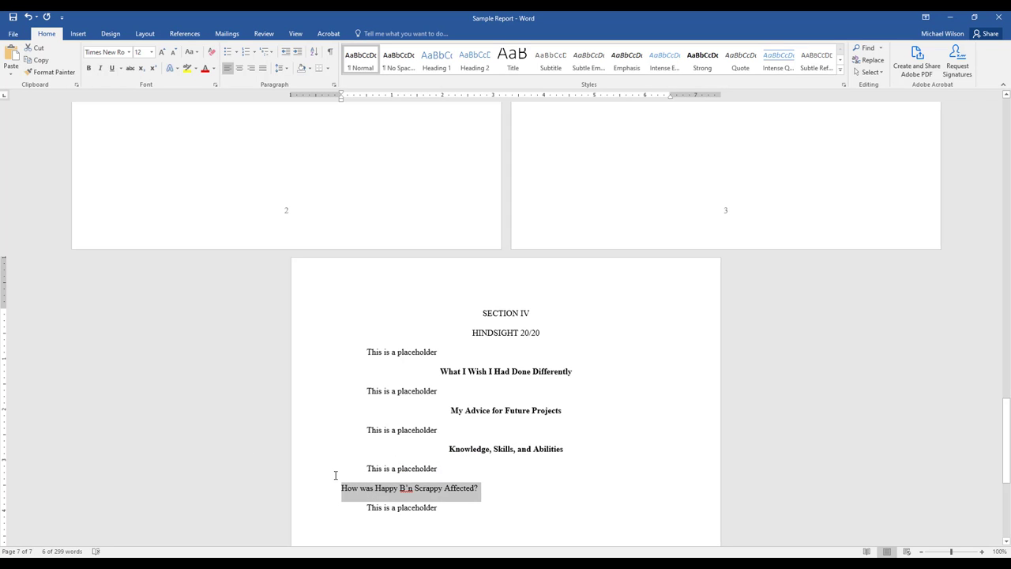
key("ctrl+b")
key("ctrl+e")
Insert a page break after the last placeholder paragraph of Section IV.
scroll(498, 398, "down", 3)
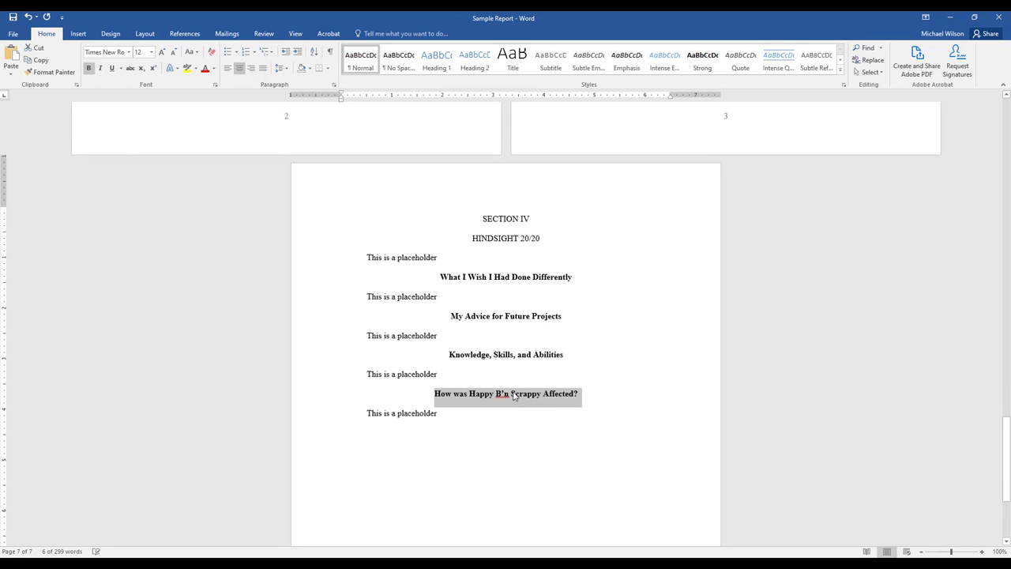
left_click(435, 426)
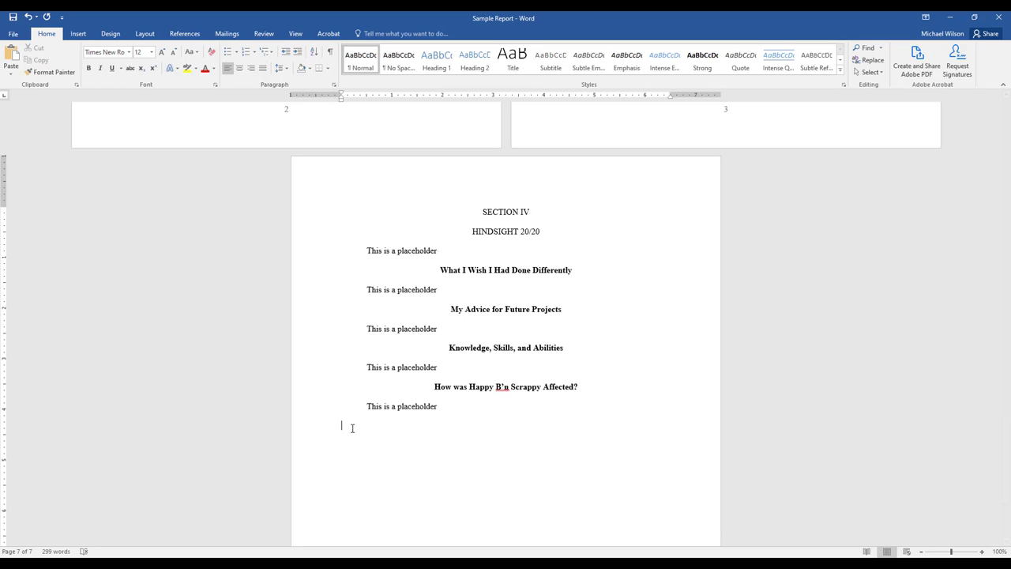
key("ctrl+Return")
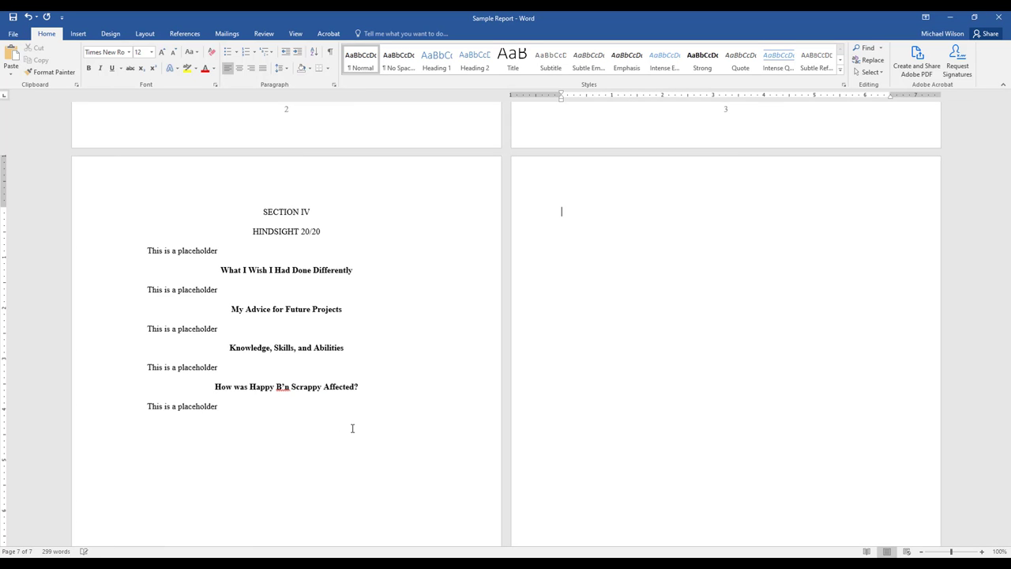
Add a centered two-line heading on the new page reading "SECTION V" and "FUTURE PROJECTS INTERNSHIP II".
key("ctrl+e")
type("SECTION V ")
type("FUTURE")
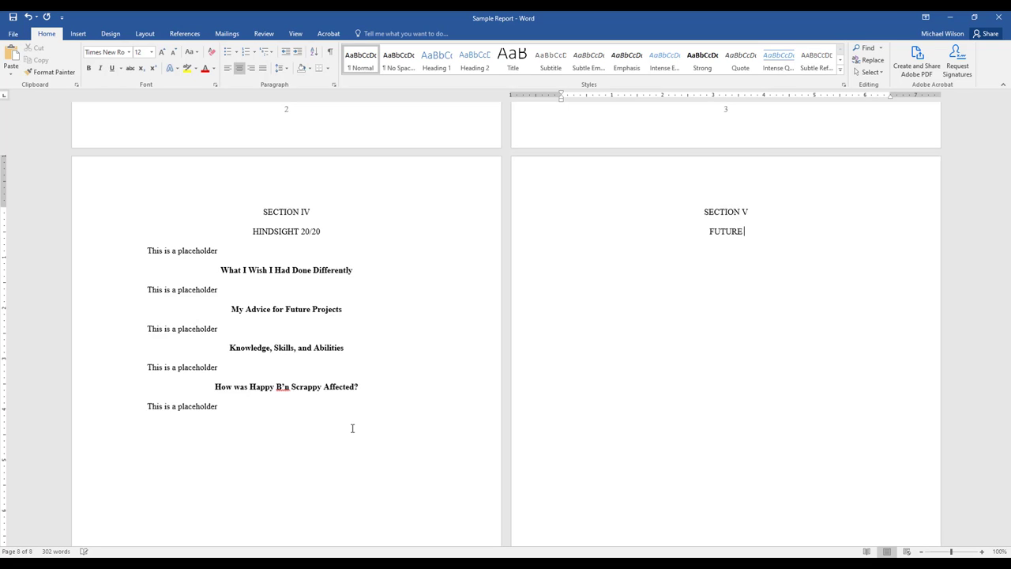
type(" PROJECTS INTERN")
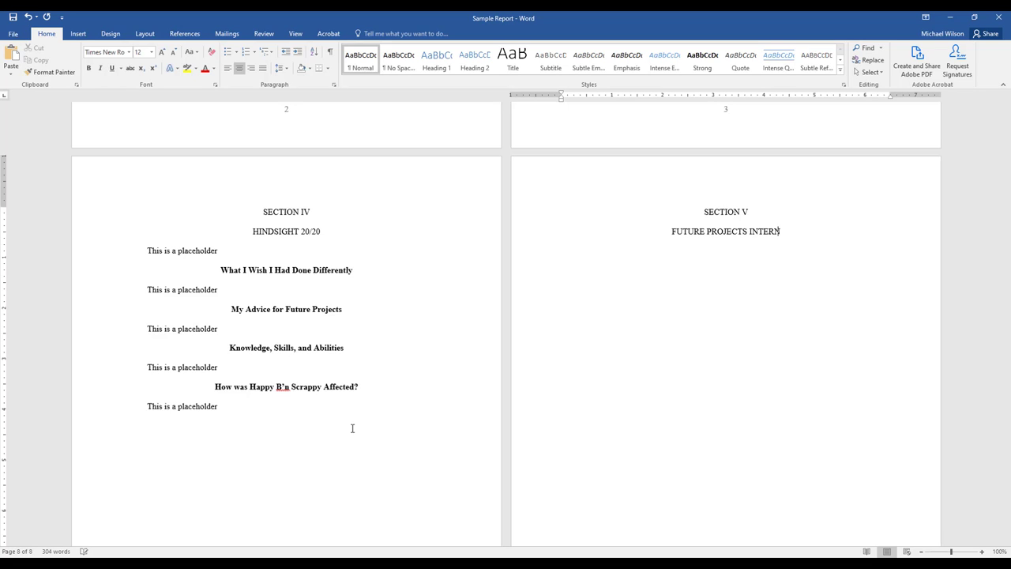
type("SHIP II")
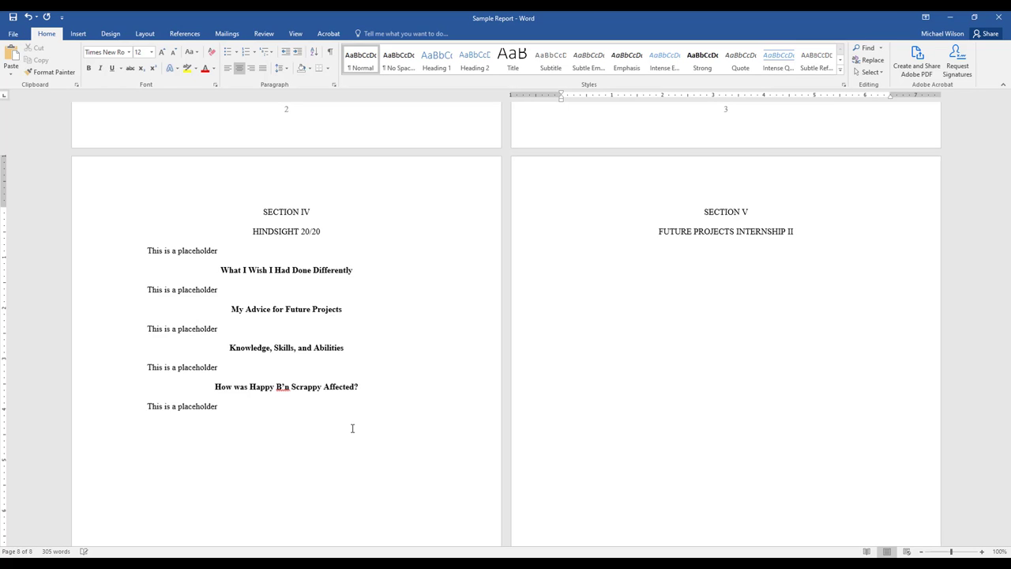
Add a left-aligned paragraph reading "This is a placeholder" under the Section V heading and save the document.
key("ctrl+l")
type("This is a placeholder")
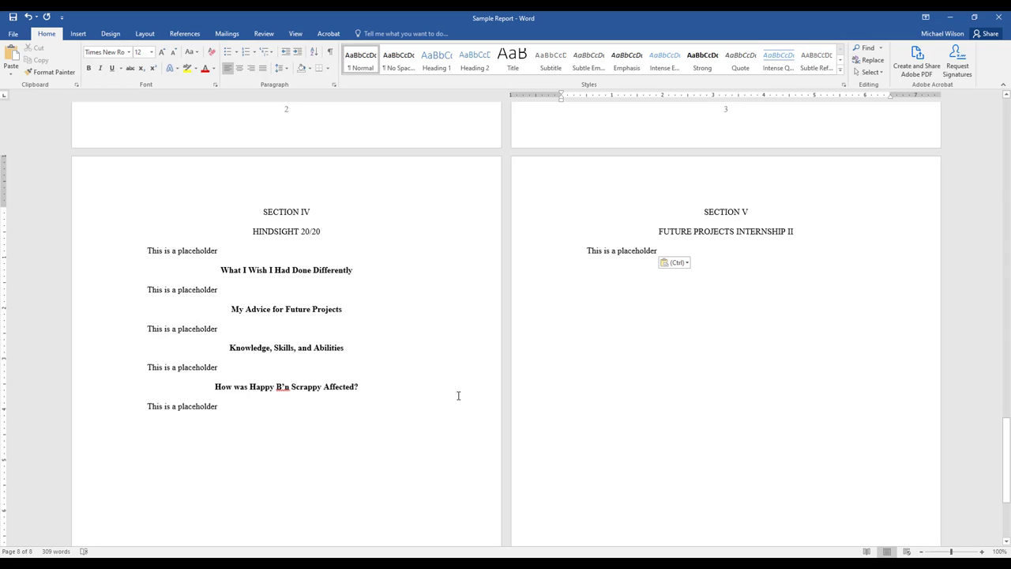
left_click(12, 17)
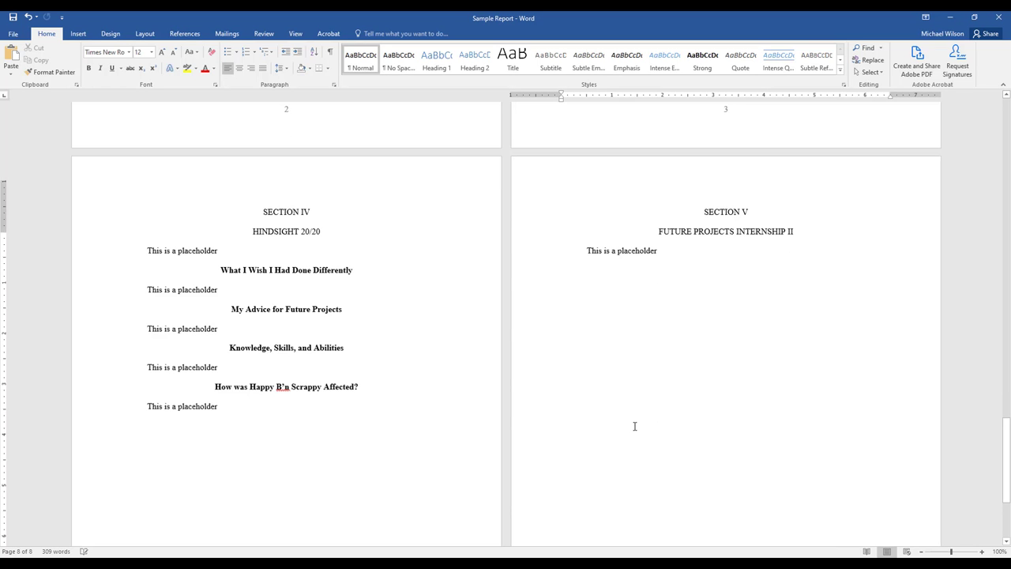
End the Section I placeholder with a period, add a second sentence "This is a placeholder." after it, and copy that sentence.
scroll(634, 425, "up", 10)
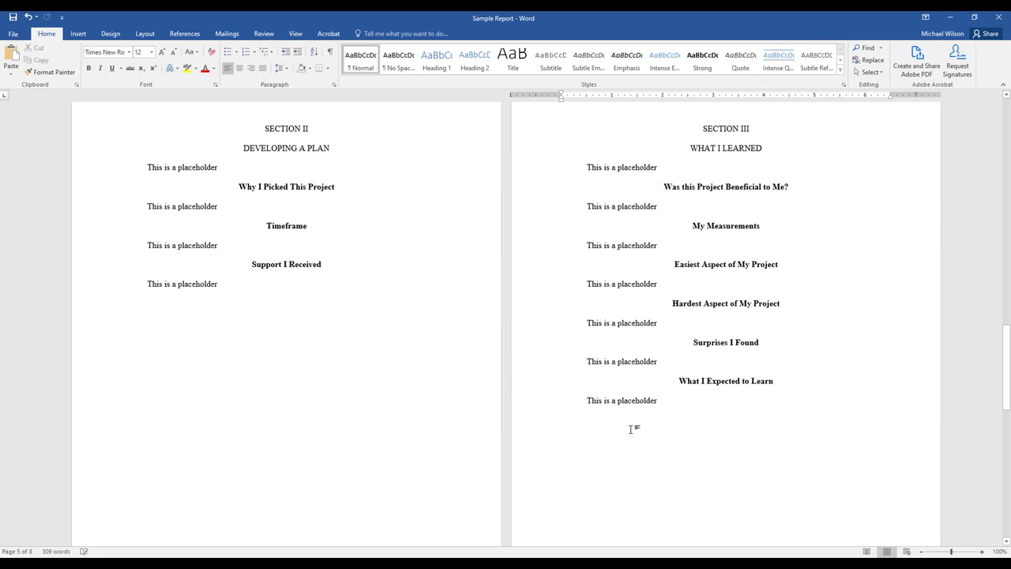
scroll(630, 429, "up", 10)
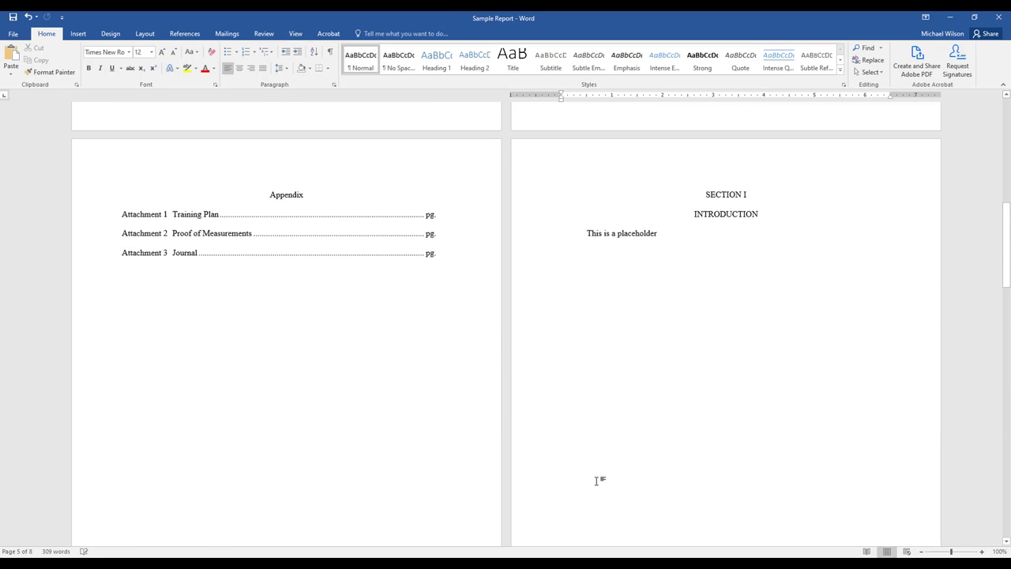
scroll(598, 481, "up", 10)
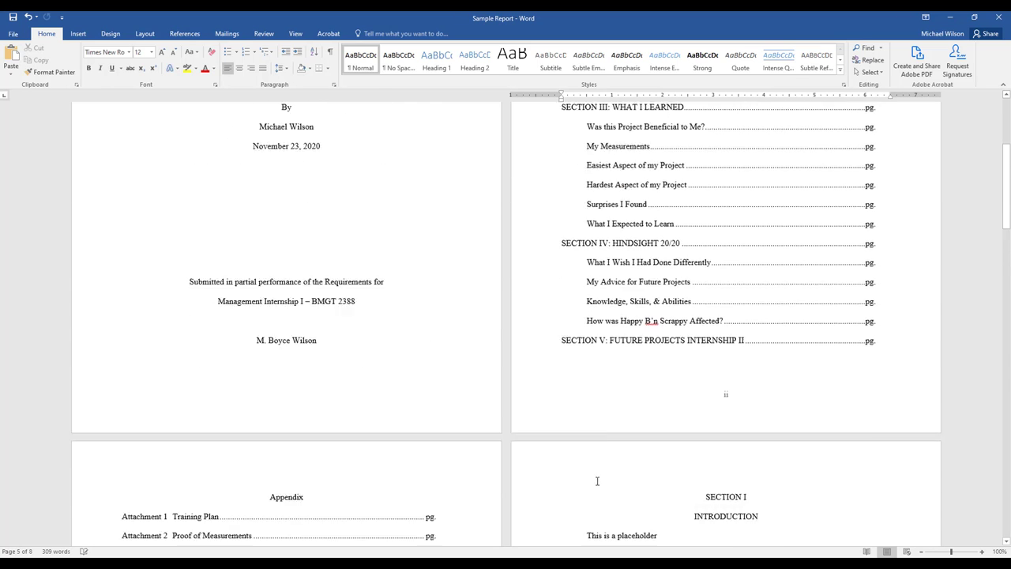
scroll(597, 481, "down", 5)
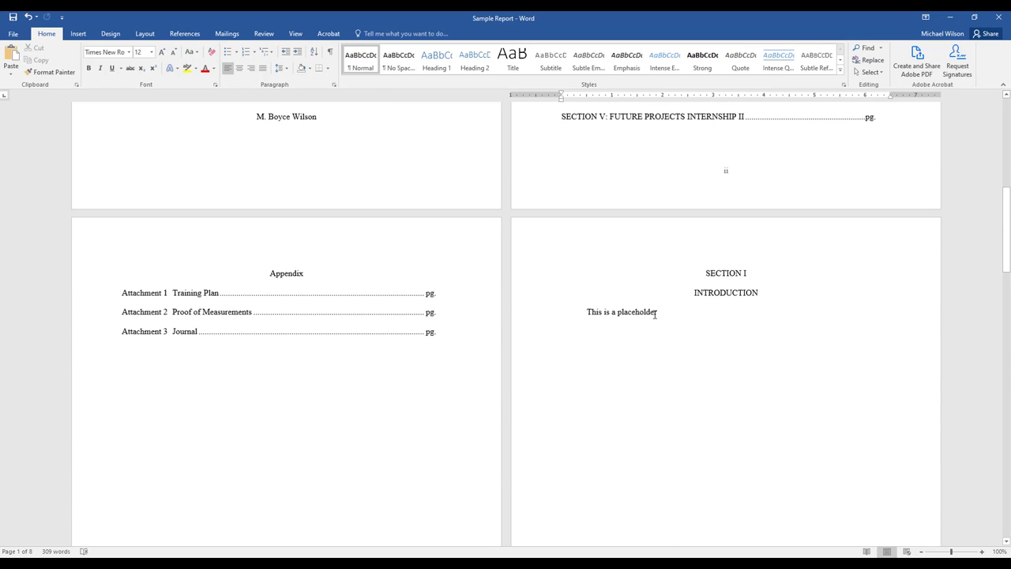
left_click(658, 313)
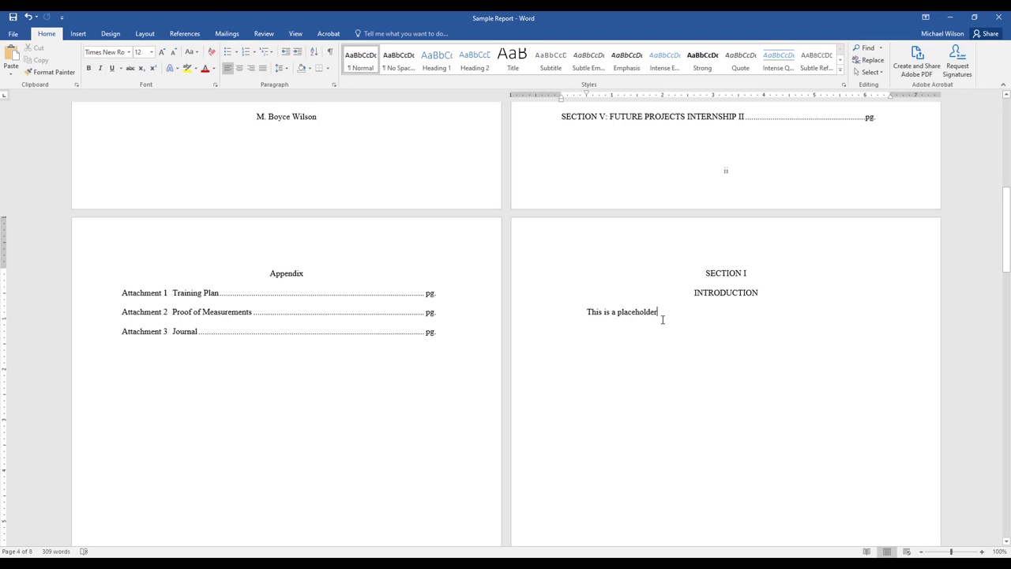
type(".")
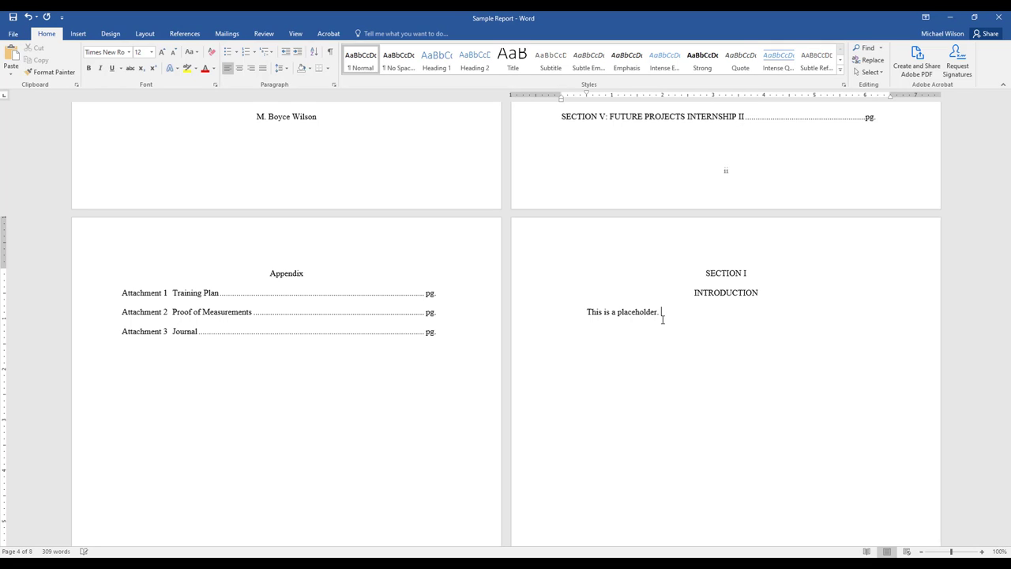
type(" This is a placeholder.")
key("shift+Left")
key("shift+Left")
key("shift+Left")
key("shift+Left")
key("shift+Left")
key("shift+Left")
key("shift+Left")
key("shift+Left")
key("shift+Left")
key("shift+Left")
key("shift+Left")
key("shift+Left")
key("shift+Left")
key("shift+Left")
key("shift+Left")
key("shift+Left")
key("shift+Left")
key("shift+Left")
key("shift+Left")
key("shift+Left")
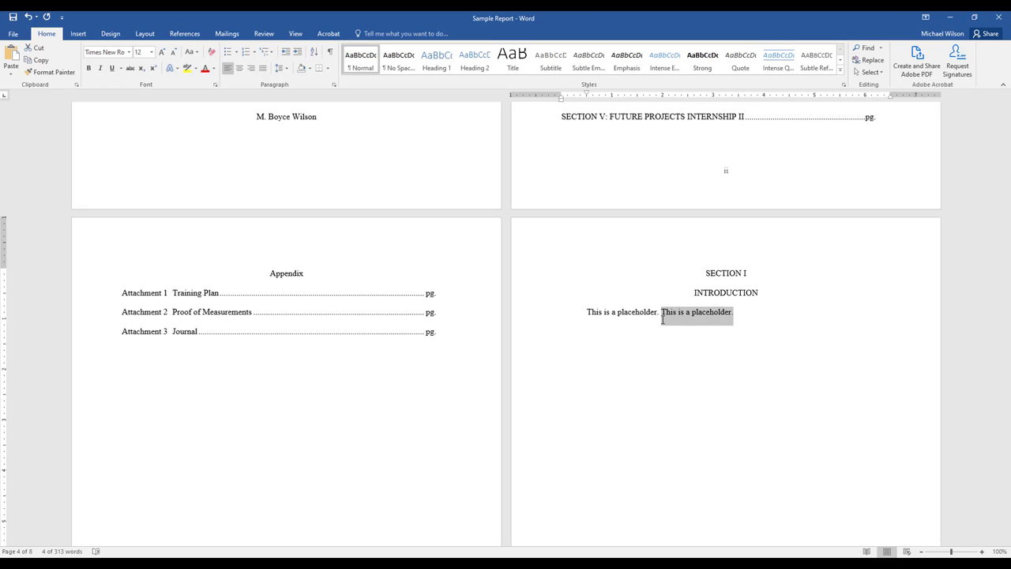
key("Right")
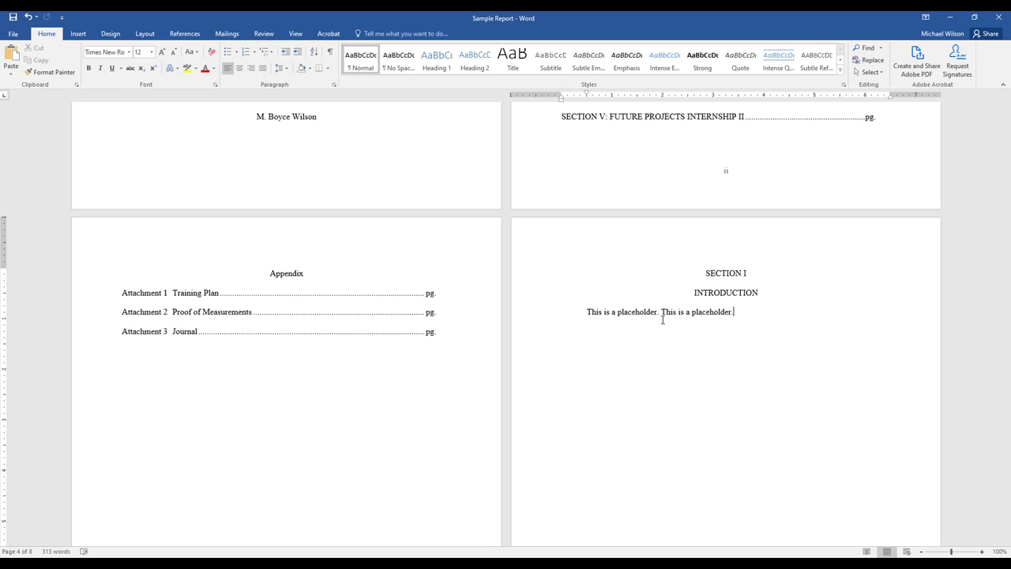
Fill out the first paragraph of Section I with repeated copies of "This is a placeholder.".
key("ctrl+v")
key("ctrl+v")
key("ctrl+v")
key("ctrl+v")
key("ctrl+v")
key("ctrl+v")
key("ctrl+v")
key("ctrl+v")
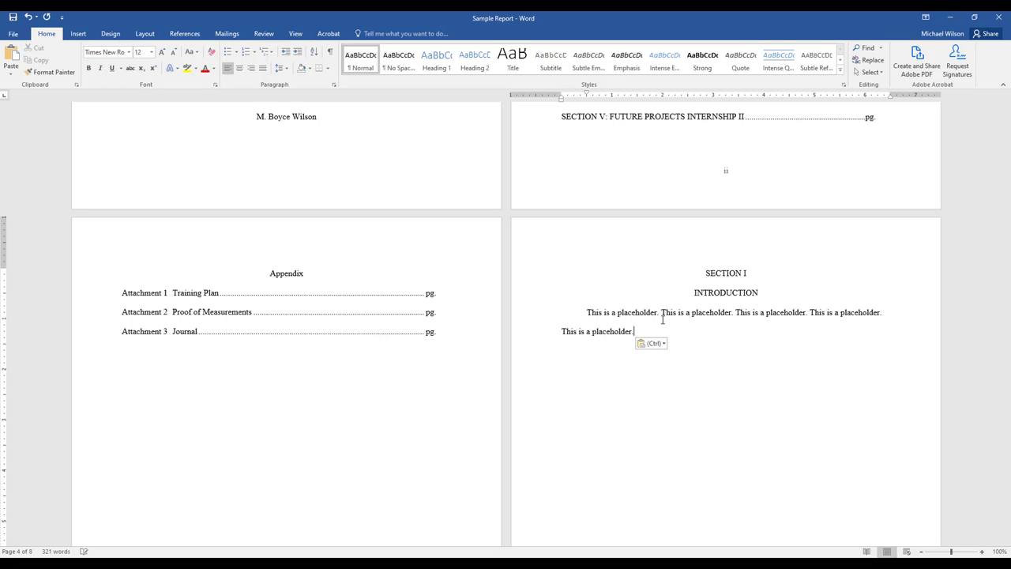
key("ctrl+v")
key("ctrl+v")
key("ctrl+v")
key("ctrl+v")
key("ctrl+v")
key("ctrl+v")
key("ctrl+v")
key("ctrl+v")
key("ctrl+v")
key("ctrl+v")
key("ctrl+v")
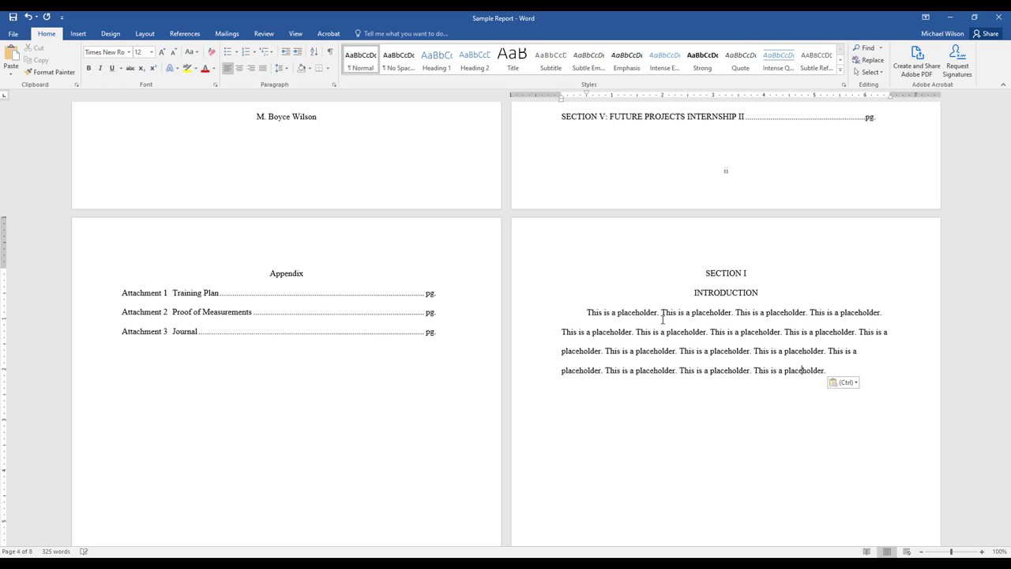
key("BackSpace")
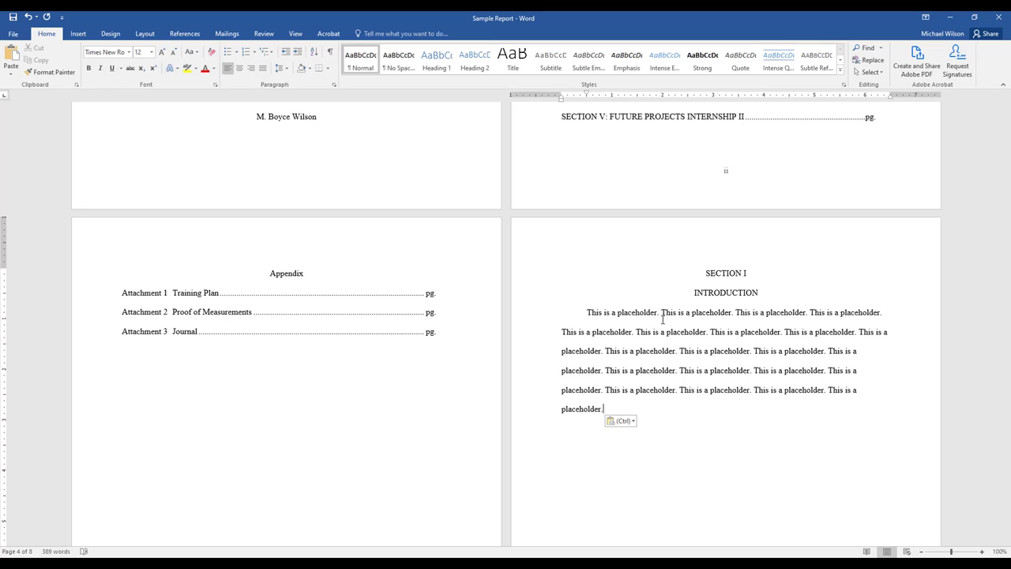
Add a second indented paragraph of repeated "This is a placeholder." sentences to Section I.
key("Return")
key("ctrl+v")
key("ctrl+v")
key("ctrl+v")
key("ctrl+v")
key("ctrl+v")
key("ctrl+v")
key("ctrl+v")
key("ctrl+v")
key("ctrl+v")
key("ctrl+v")
key("ctrl+v")
key("ctrl+v")
key("ctrl+v")
key("ctrl+v")
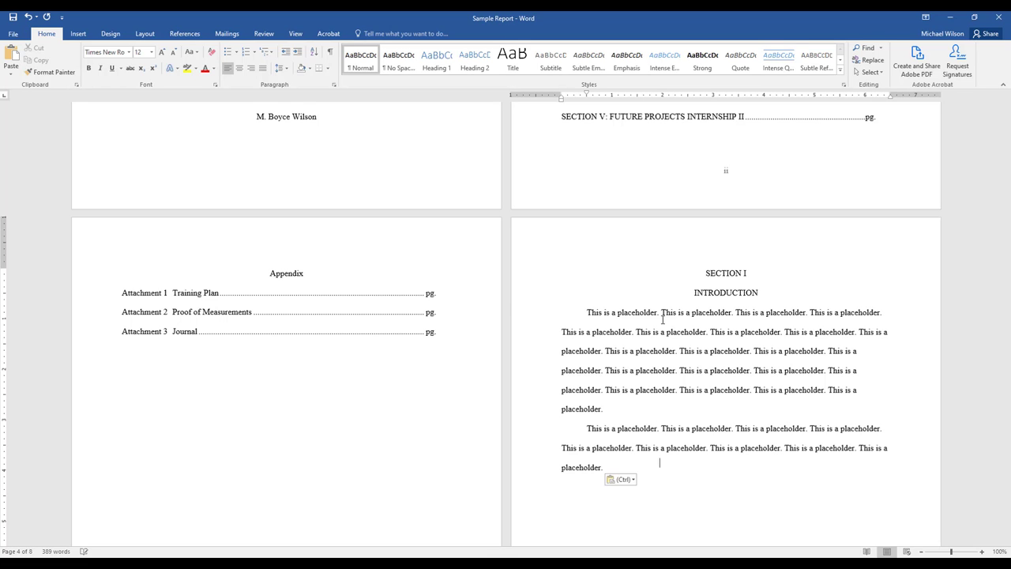
key("ctrl+v")
key("ctrl+v")
key("ctrl+v")
key("ctrl+v")
key("ctrl+v")
key("ctrl+v")
key("ctrl+v")
key("ctrl+v")
key("ctrl+v")
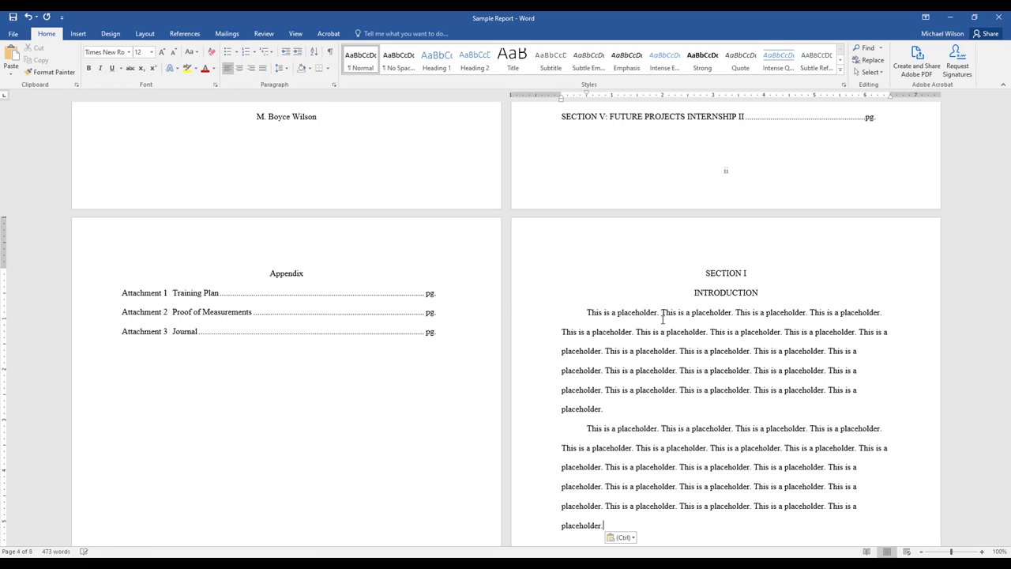
Add a third indented paragraph of repeated placeholder sentences to Section I.
key("Return")
key("ctrl+v")
key("ctrl+v")
key("ctrl+v")
key("ctrl+v")
key("ctrl+v")
key("ctrl+v")
key("ctrl+v")
key("ctrl+v")
key("ctrl+v")
key("ctrl+v")
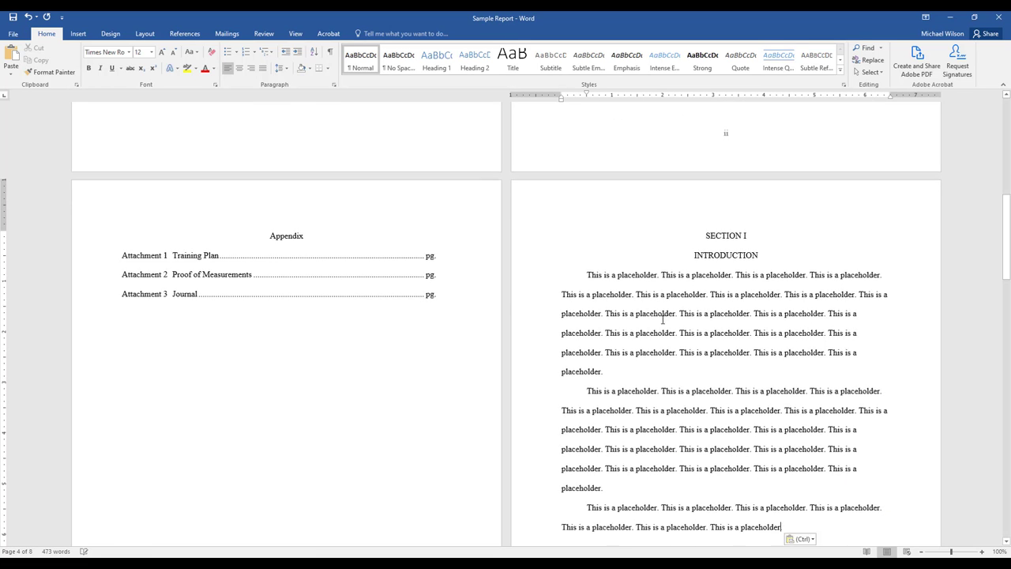
key("ctrl+v")
key("ctrl+v")
key("ctrl+v")
key("ctrl+v")
key("ctrl+v")
key("ctrl+v")
key("ctrl+v")
key("ctrl+v")
key("ctrl+v")
key("ctrl+v")
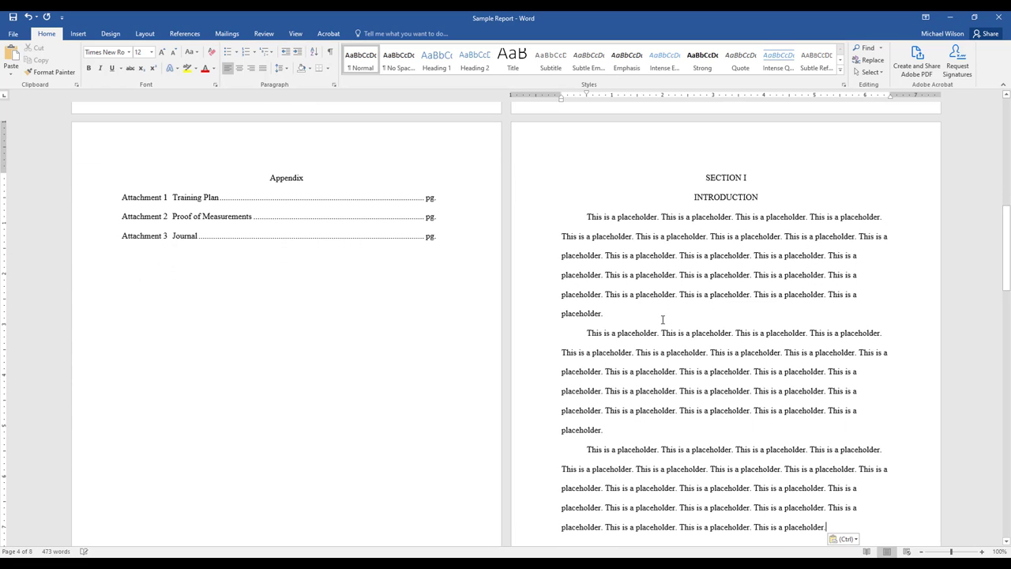
Add a fourth paragraph of repeated placeholder sentences so the Section I text runs onto a second page.
key("Return")
key("ctrl+v")
key("ctrl+v")
key("ctrl+v")
key("ctrl+v")
key("ctrl+v")
key("ctrl+v")
key("ctrl+v")
key("ctrl+v")
key("ctrl+v")
key("ctrl+v")
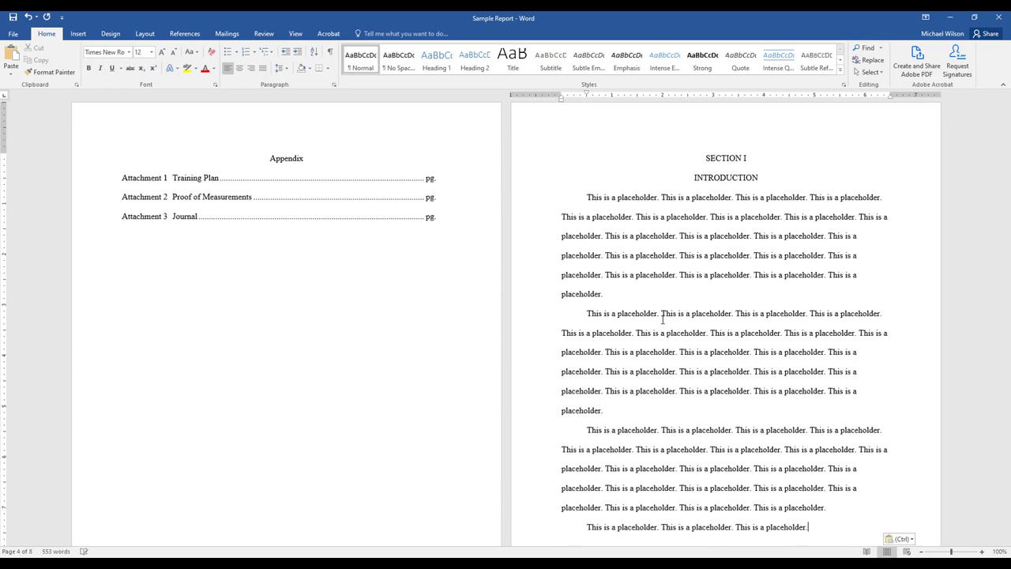
key("ctrl+v")
key("ctrl+v")
key("ctrl+v")
key("ctrl+v")
key("ctrl+v")
key("ctrl+v")
key("ctrl+v")
key("ctrl+v")
key("ctrl+v")
key("ctrl+v")
key("ctrl+v")
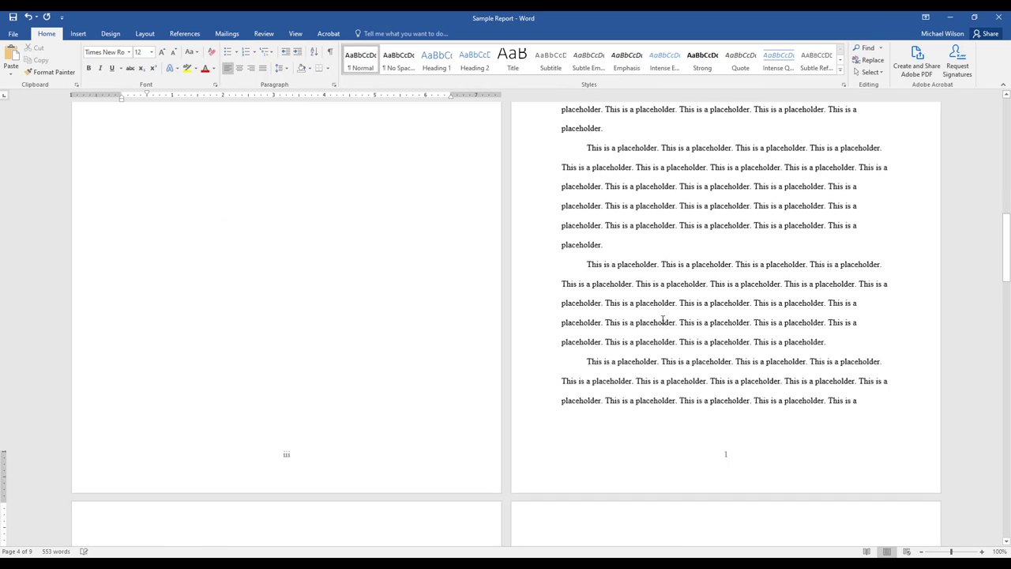
Add a fifth paragraph of repeated placeholder sentences at the end of Section I.
key("Return")
key("ctrl+v")
key("ctrl+v")
key("ctrl+v")
key("ctrl+v")
key("ctrl+v")
key("ctrl+v")
key("ctrl+v")
key("ctrl+v")
key("ctrl+v")
key("ctrl+v")
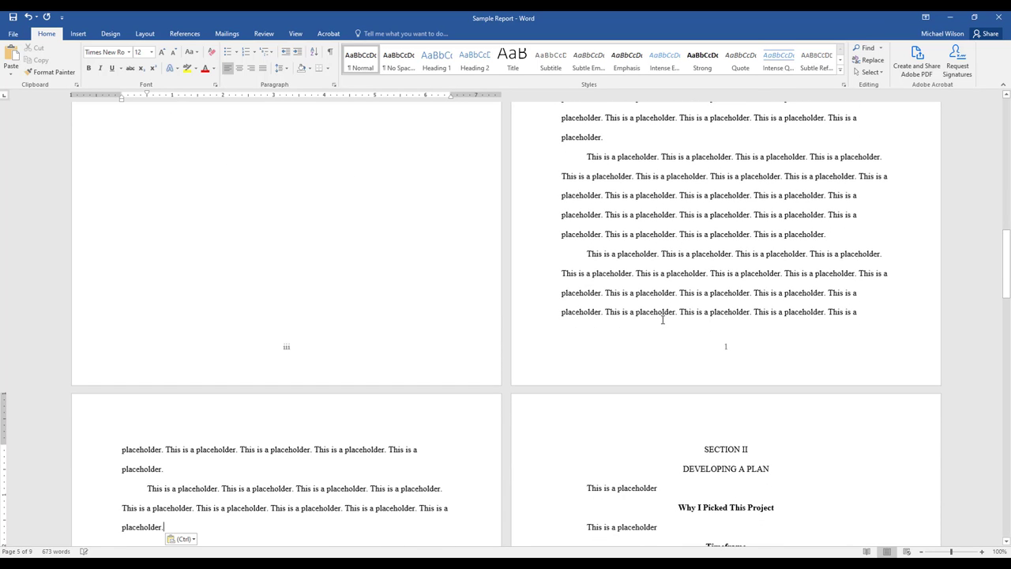
Extend the text under "DEVELOPING A PLAN" in Section II to two indented paragraphs of repeated "This is a placeholder." sentences.
scroll(472, 305, "down", 5)
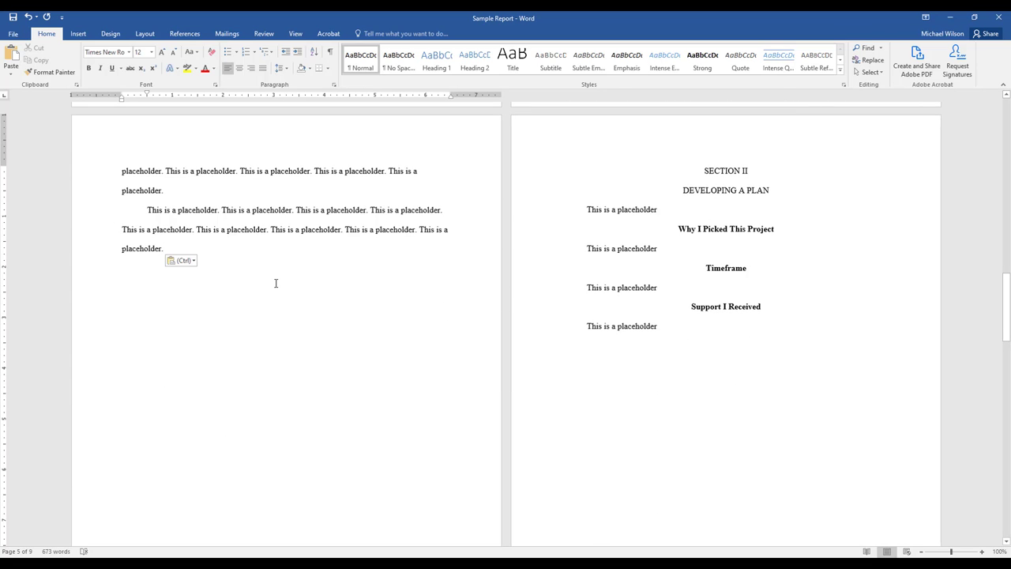
scroll(275, 286, "down", 4)
scroll(276, 290, "up", 4)
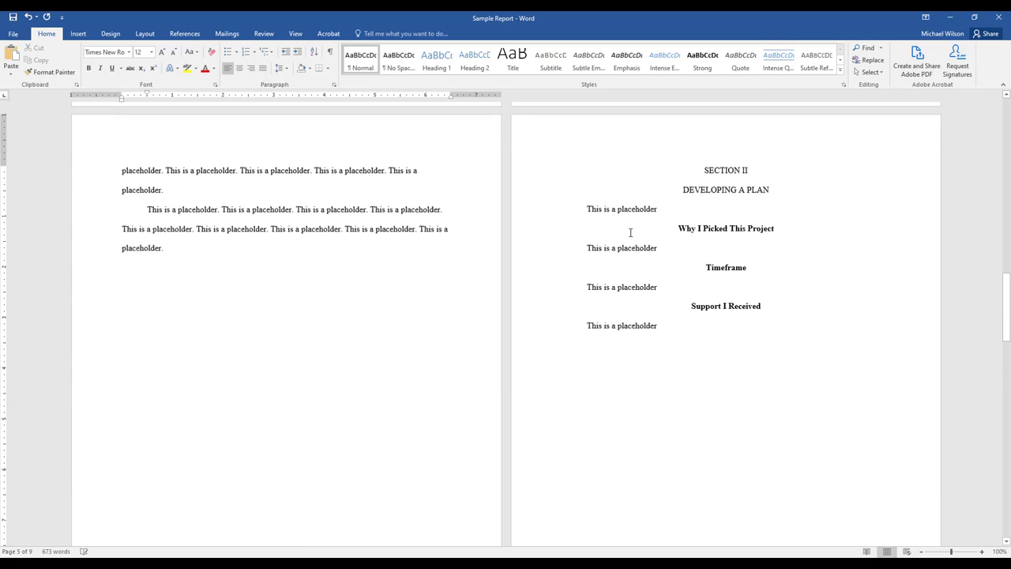
left_click(665, 209)
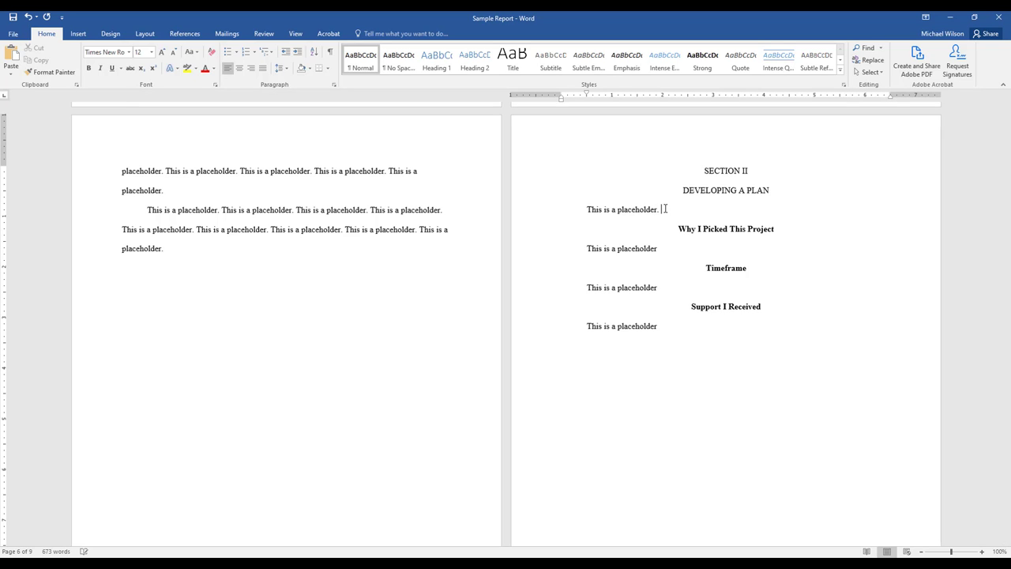
type(". This is a placeholder. This is a placeholder. This is a placeholder. This is a placeholder. This is a placeholder. This is a placeholder. This is a placeholder. This is a placeholder. This is a placeholder. This is a placeholder.")
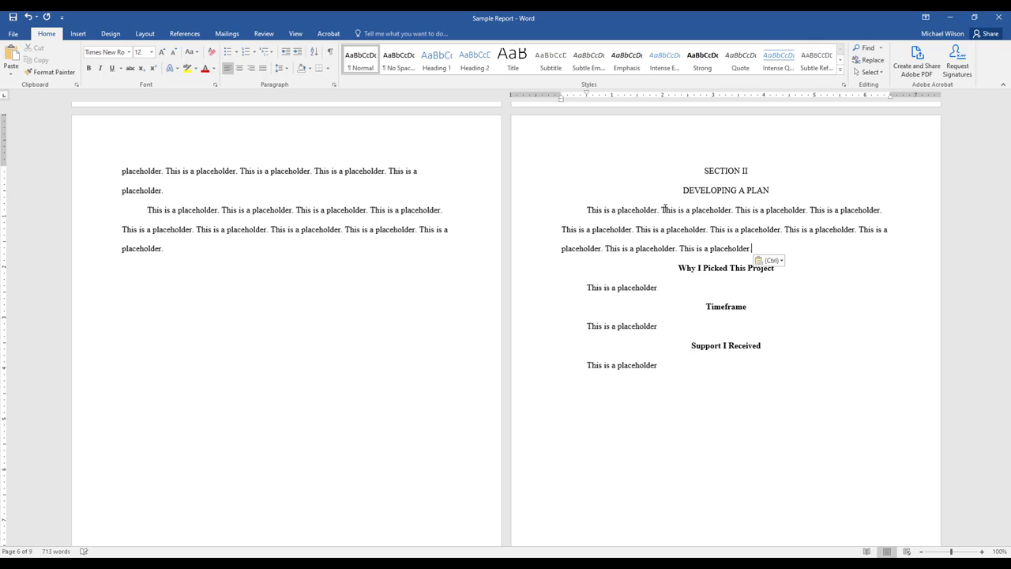
key("ctrl+v")
key("ctrl+v")
key("ctrl+v")
key("ctrl+v")
key("ctrl+v")
key("ctrl+v")
key("ctrl+v")
key("ctrl+v")
key("ctrl+v")
key("ctrl+v")
key("ctrl+v")
key("ctrl+v")
key("ctrl+v")
key("ctrl+v")
key("ctrl+v")
key("ctrl+v")
key("ctrl+v")
key("ctrl+v")
key("ctrl+v")
key("ctrl+v")
key("ctrl+v")
key("ctrl+v")
key("ctrl+v")
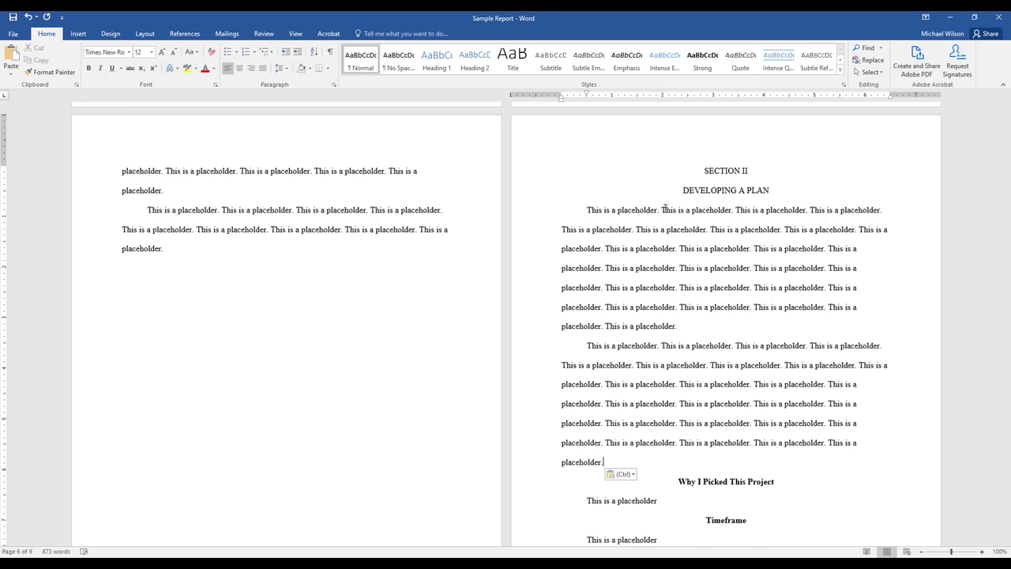
Delete the repeated placeholder text from Sections II and I, keeping one opening "This is a placeholder." sentence under each heading.
key("shift+Up")
key("shift+Up")
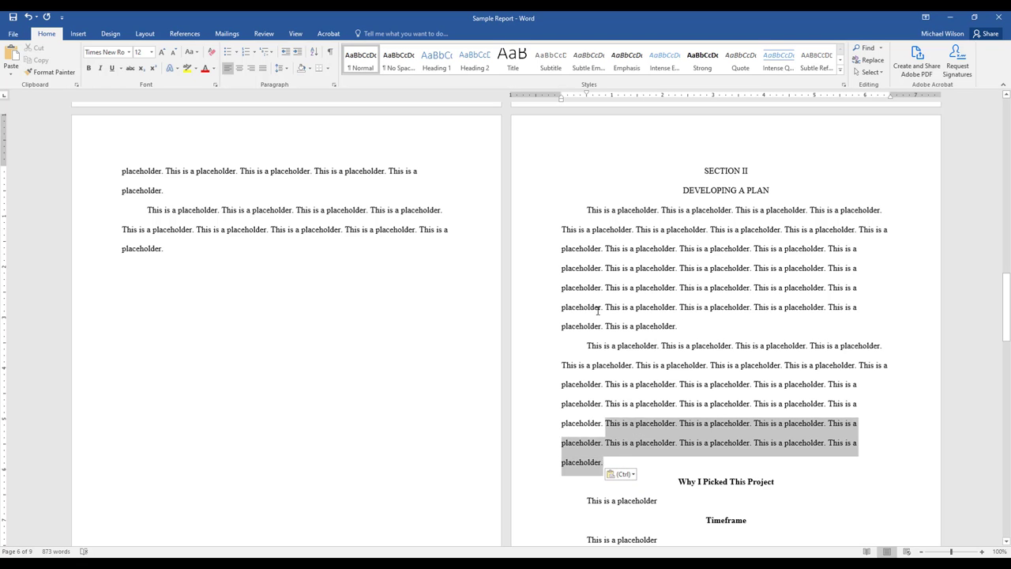
left_click(661, 210, "shift")
key("Delete")
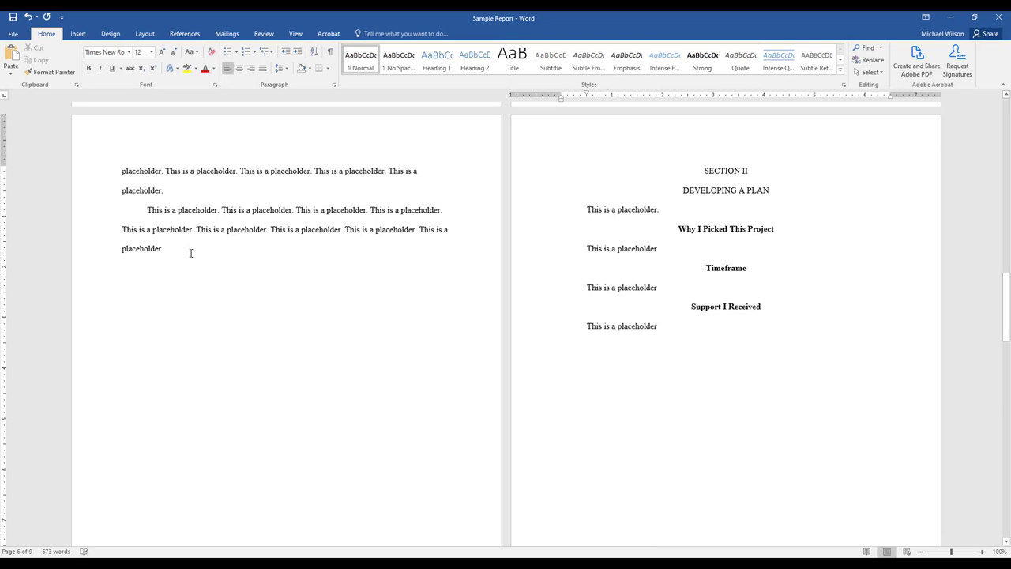
left_click_drag(191, 253, 662, 271)
key("Delete")
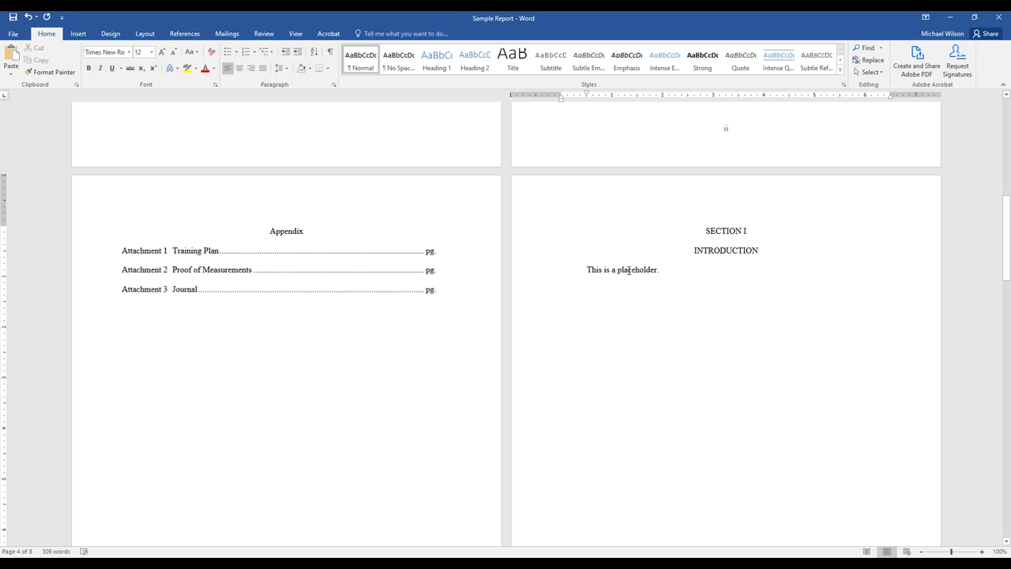
Replace the Section I placeholder with "My report discusses my experience with my internship project..." and save the document.
triple_click(629, 271)
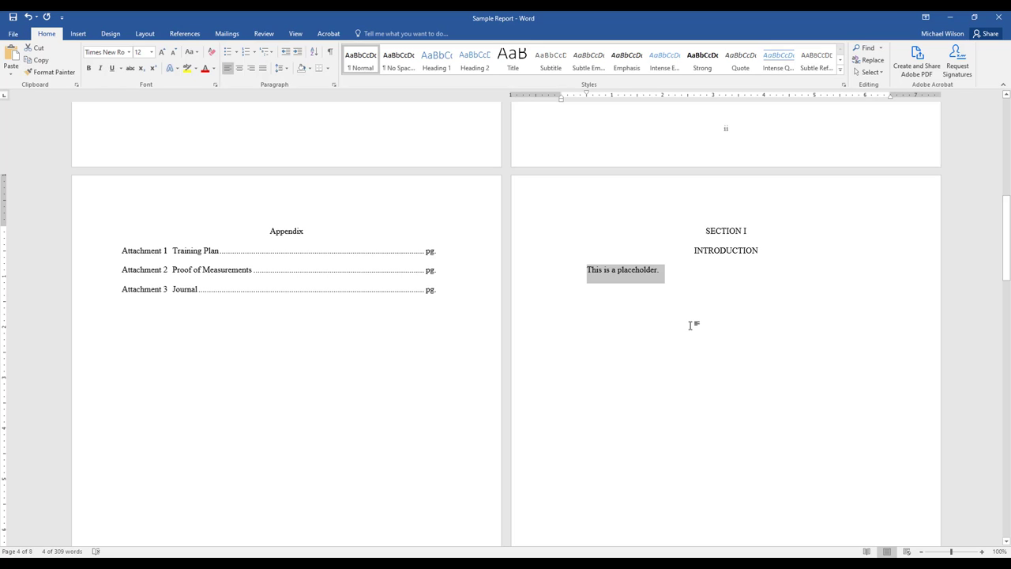
type("My report d")
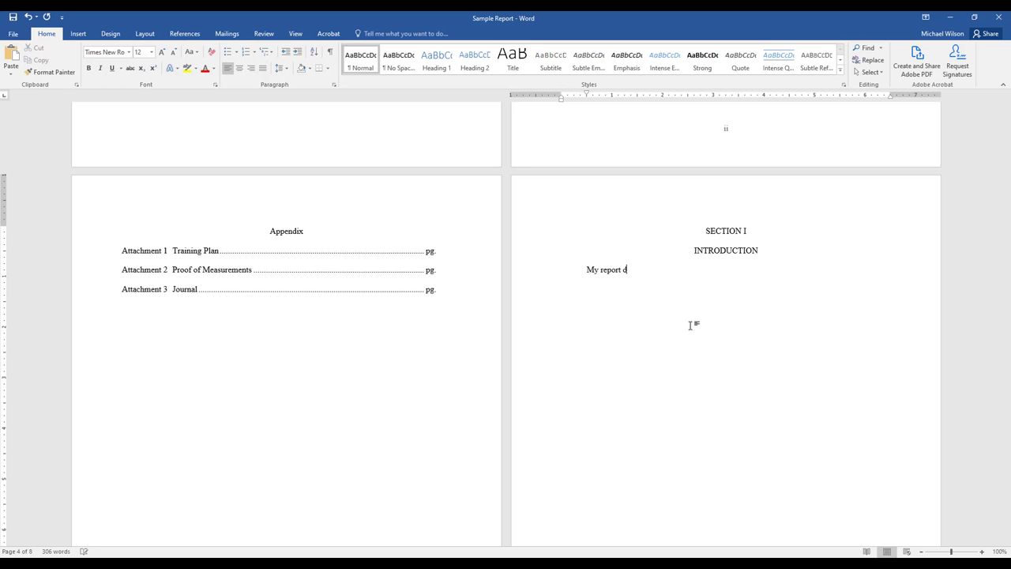
type("iscusses my experience with my intern")
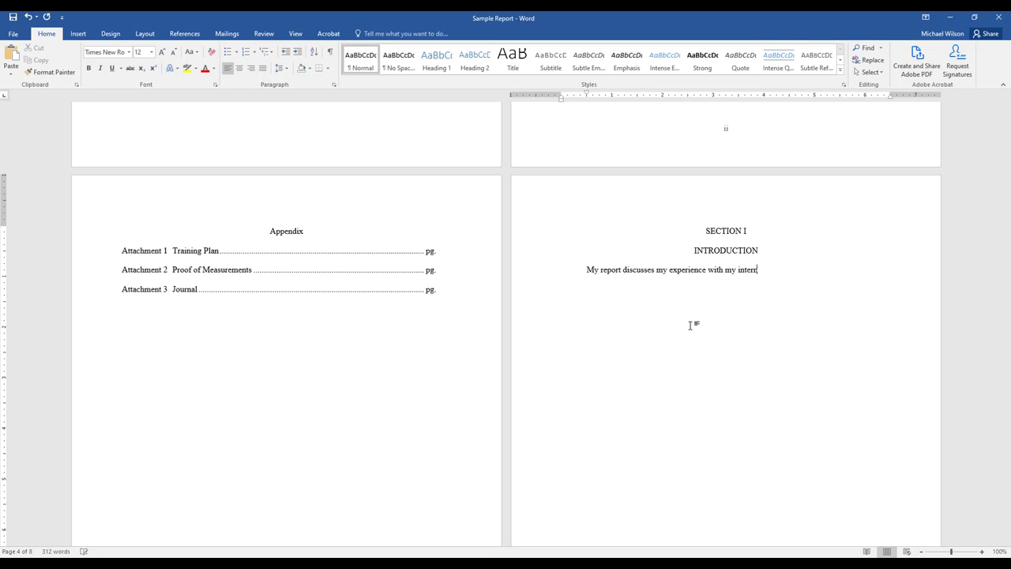
type("ship project...")
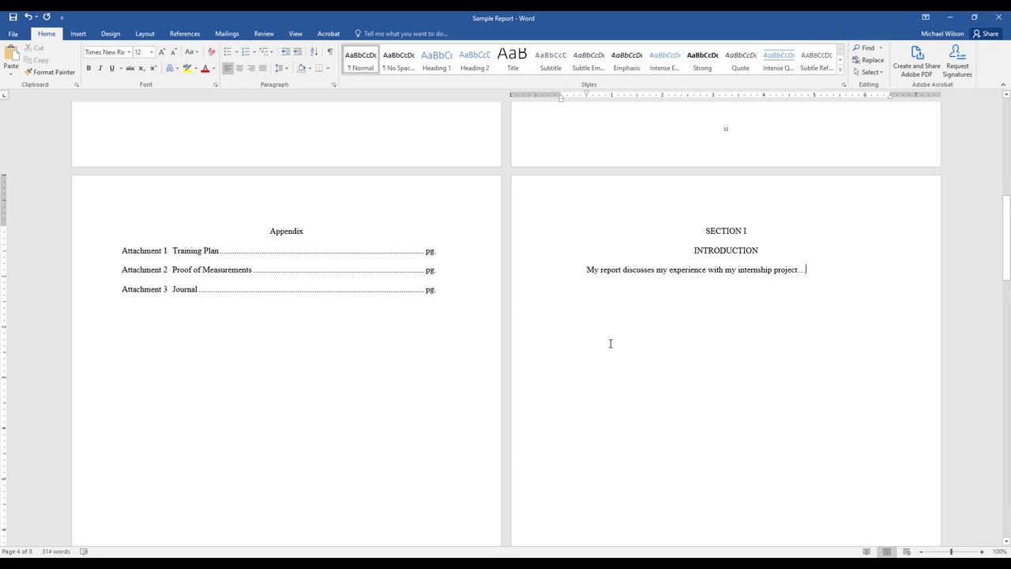
left_click(12, 22)
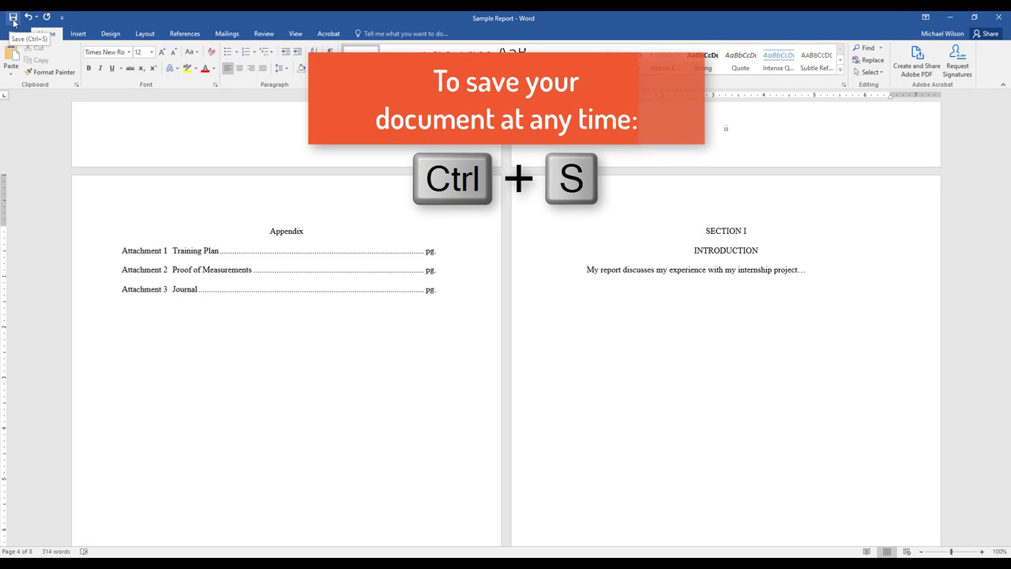